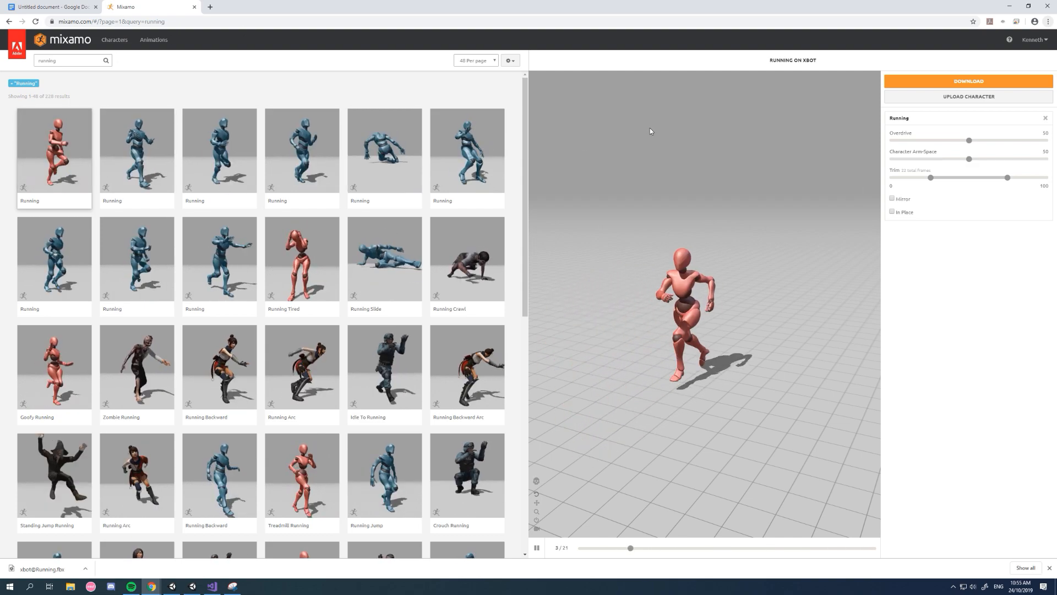
Download the Running animation in the FBX for Unity(.fbx) format with In Place turned off.
left_click(894, 213)
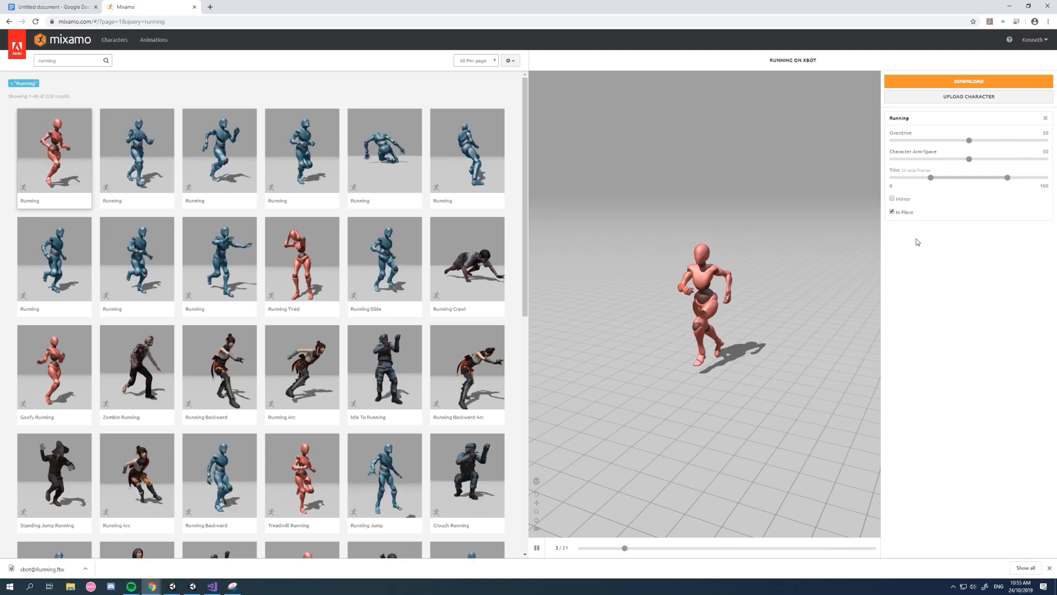
left_click(892, 213)
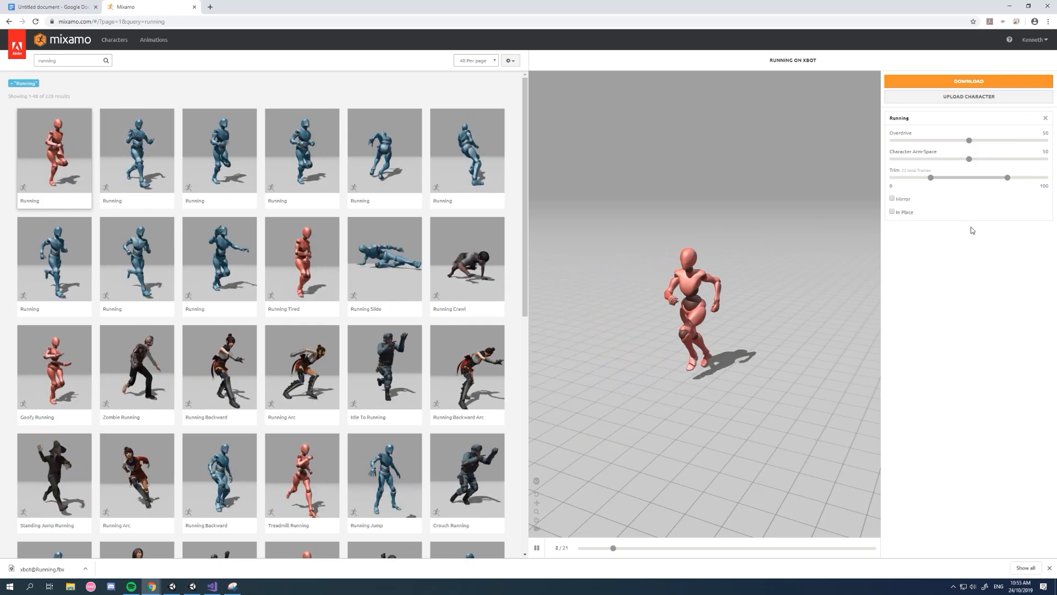
left_click(950, 82)
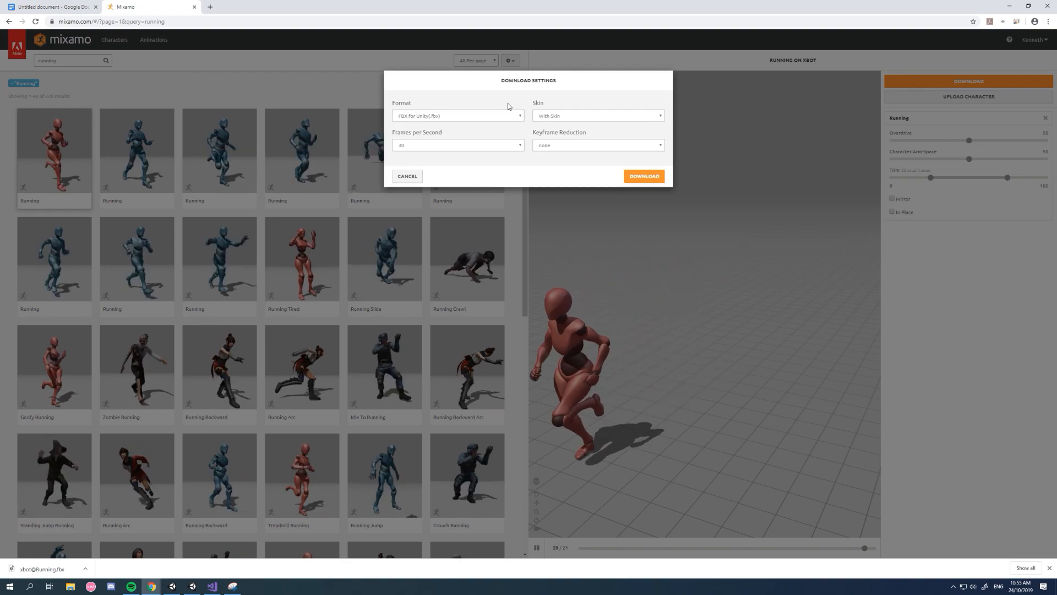
left_click(487, 116)
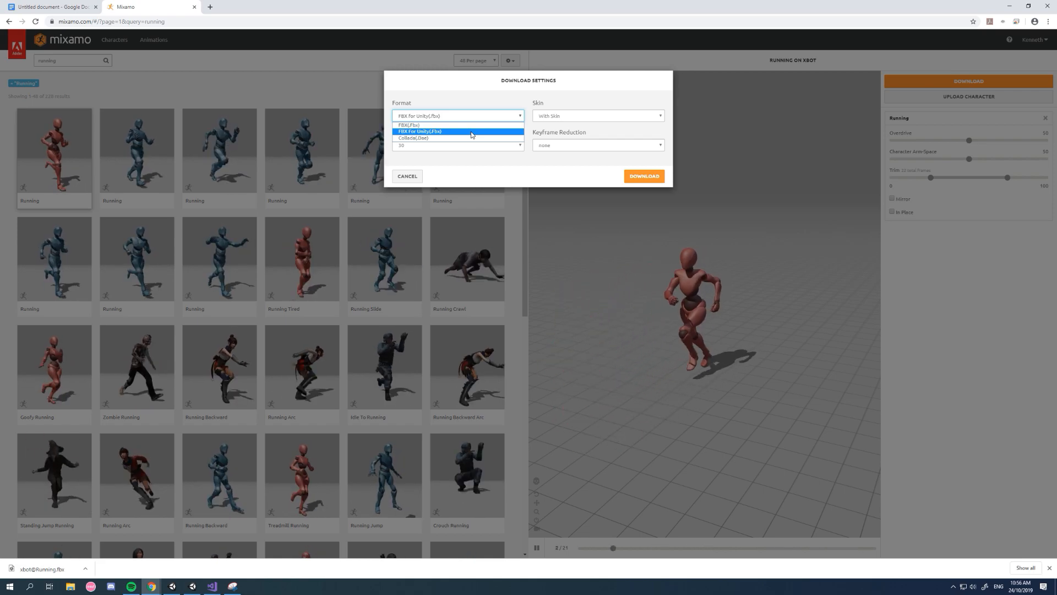
left_click(471, 132)
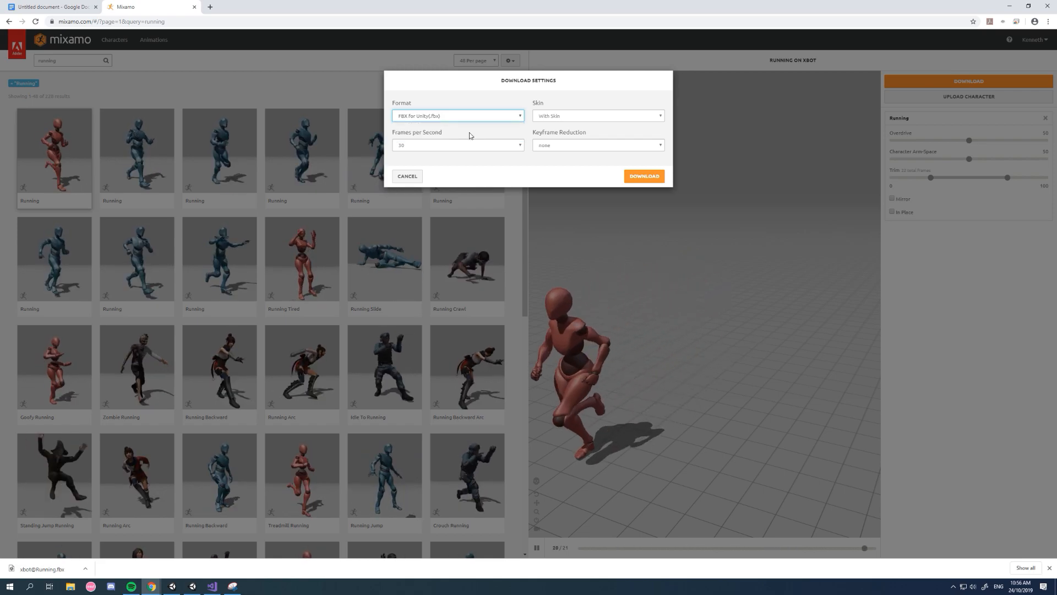
left_click(649, 177)
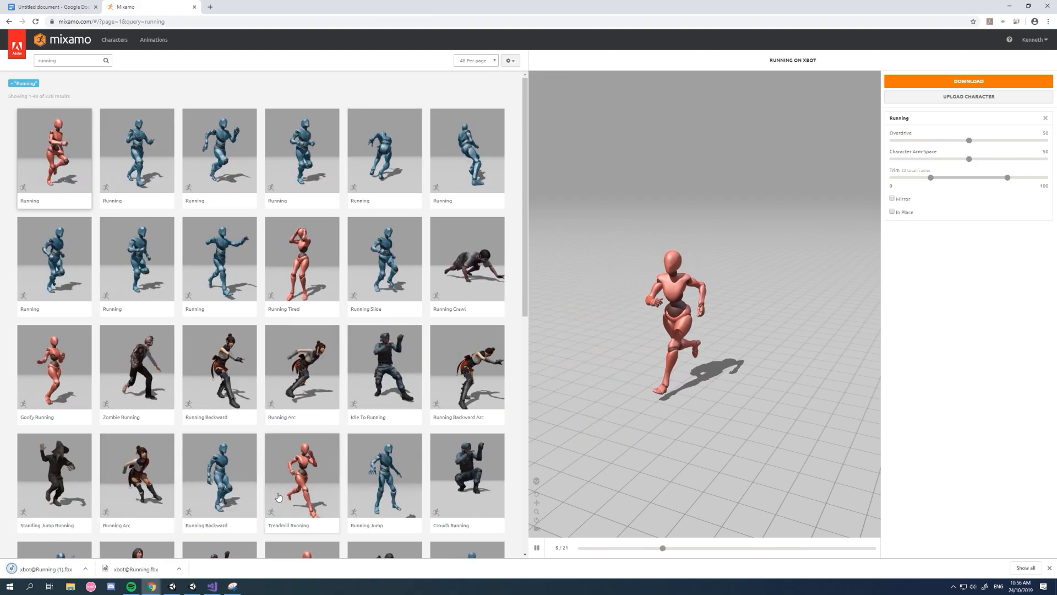
left_click(179, 569)
left_click(201, 542)
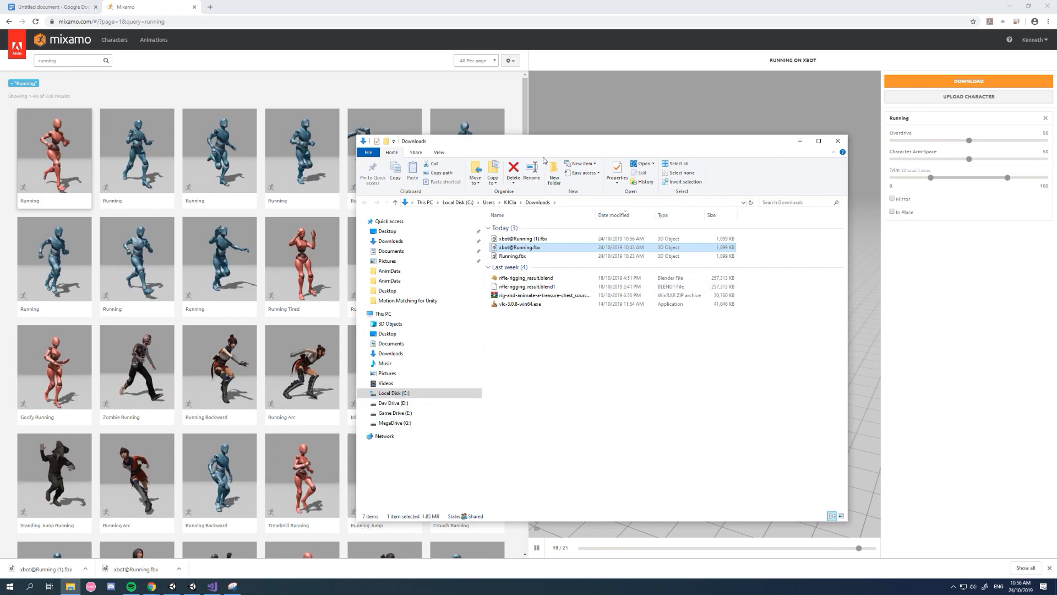
left_click_drag(544, 141, 1056, 237)
left_click_drag(1056, 201, 342, 77)
double_click(342, 76)
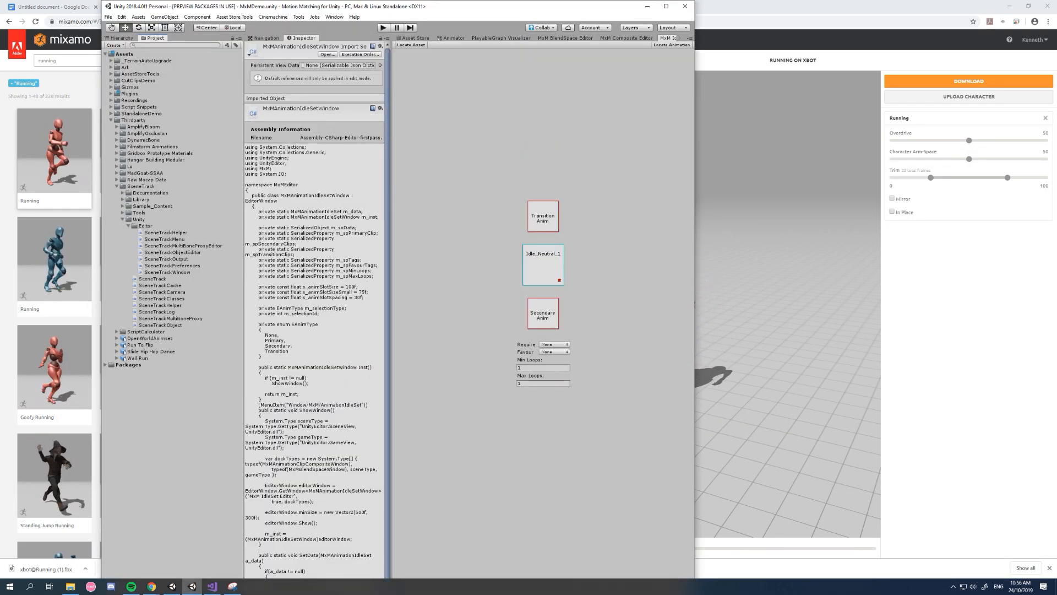
left_click_drag(1056, 224, 134, 120)
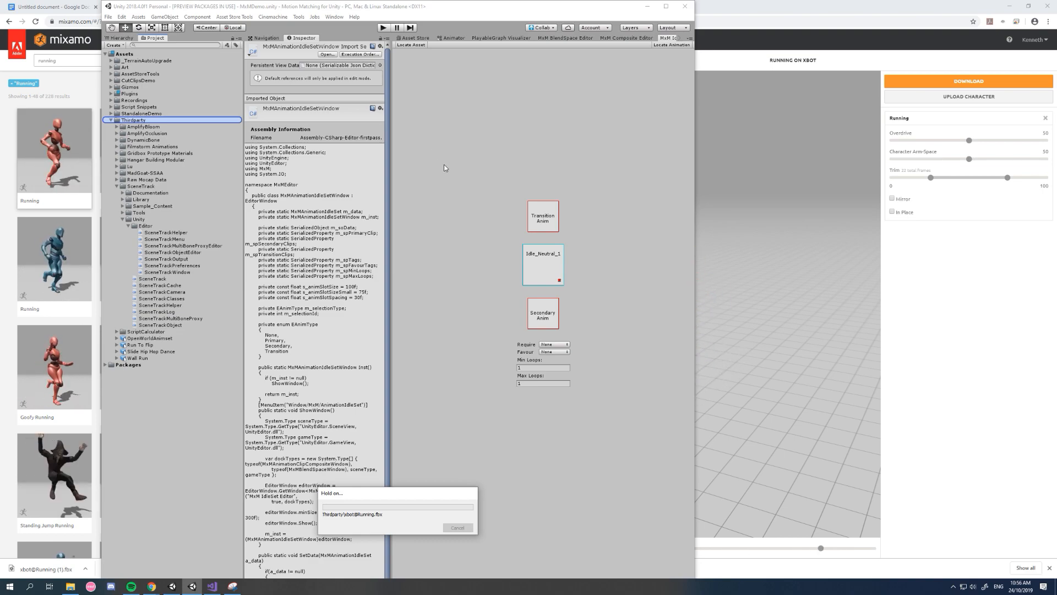
left_click(666, 6)
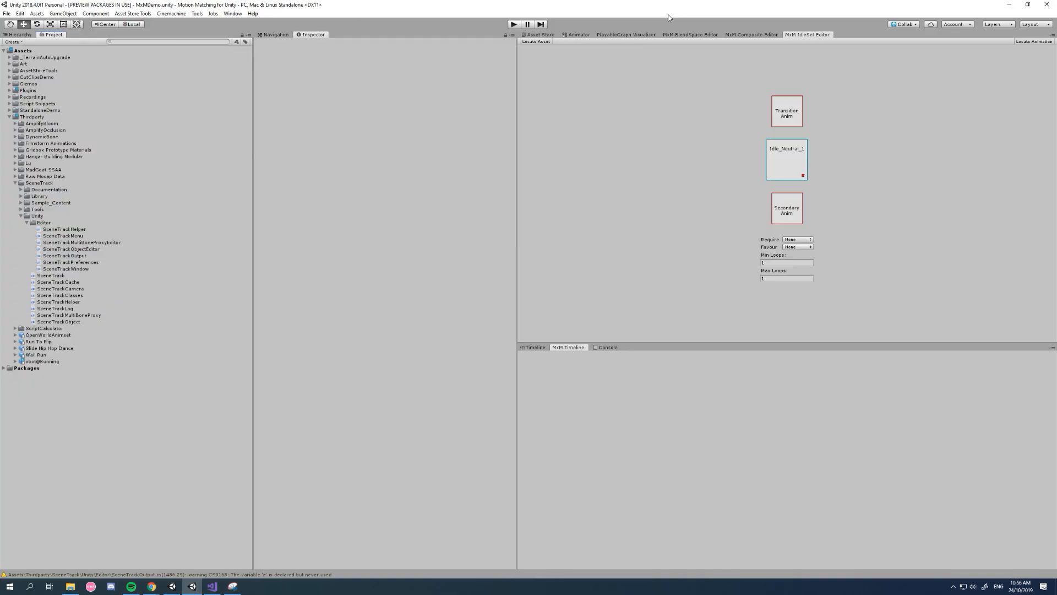
Show the import settings of the xbot@Running asset and add a Scene view to the editor layout.
left_click(44, 361)
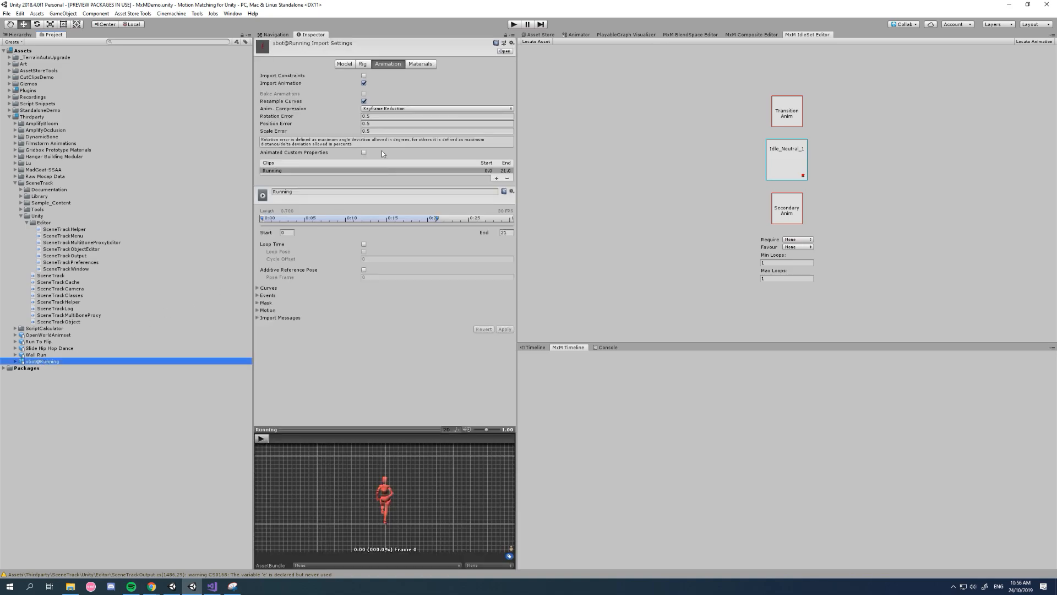
right_click(580, 35)
mouse_move(603, 70)
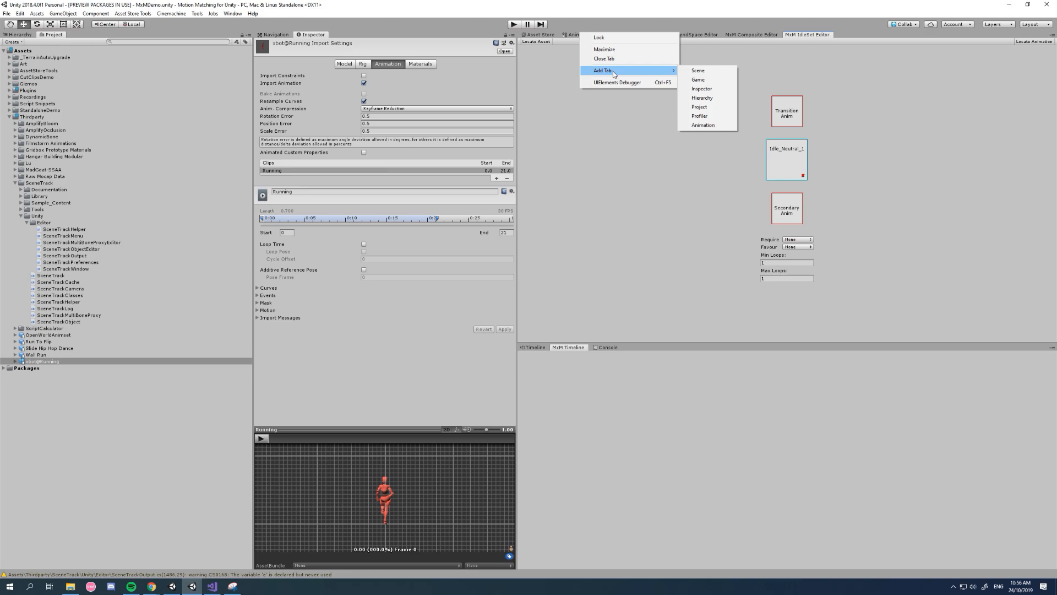
left_click(706, 68)
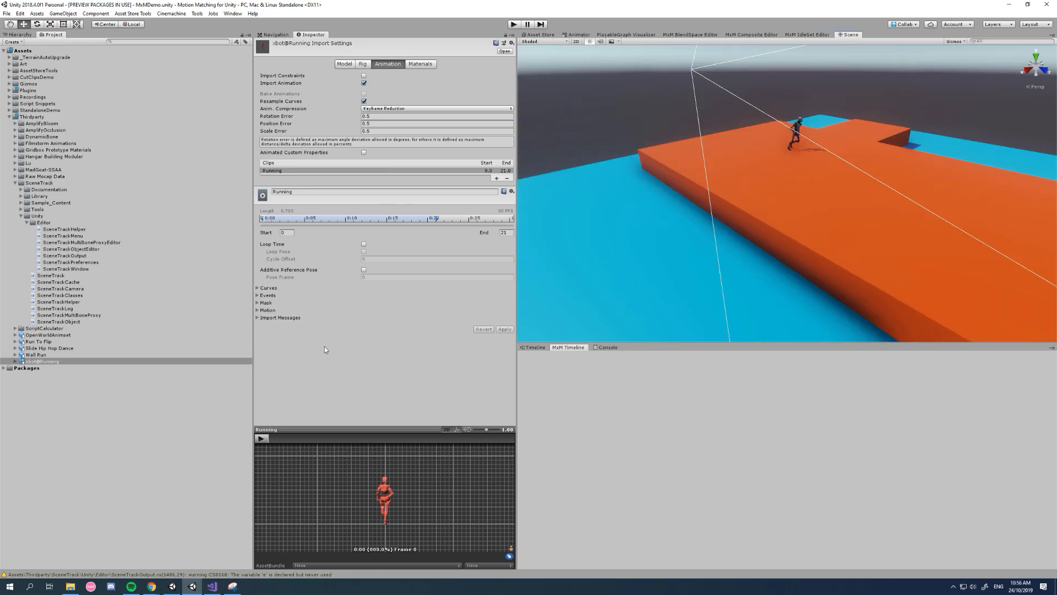
Change the rig's animation type to Humanoid for xbot@Running and apply it.
left_click(363, 64)
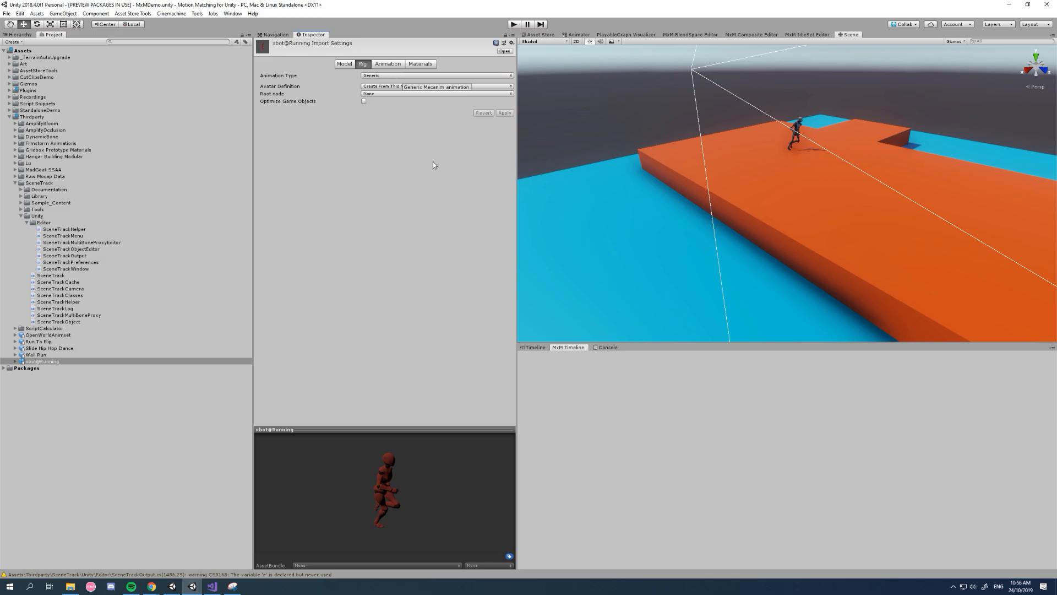
left_click(388, 64)
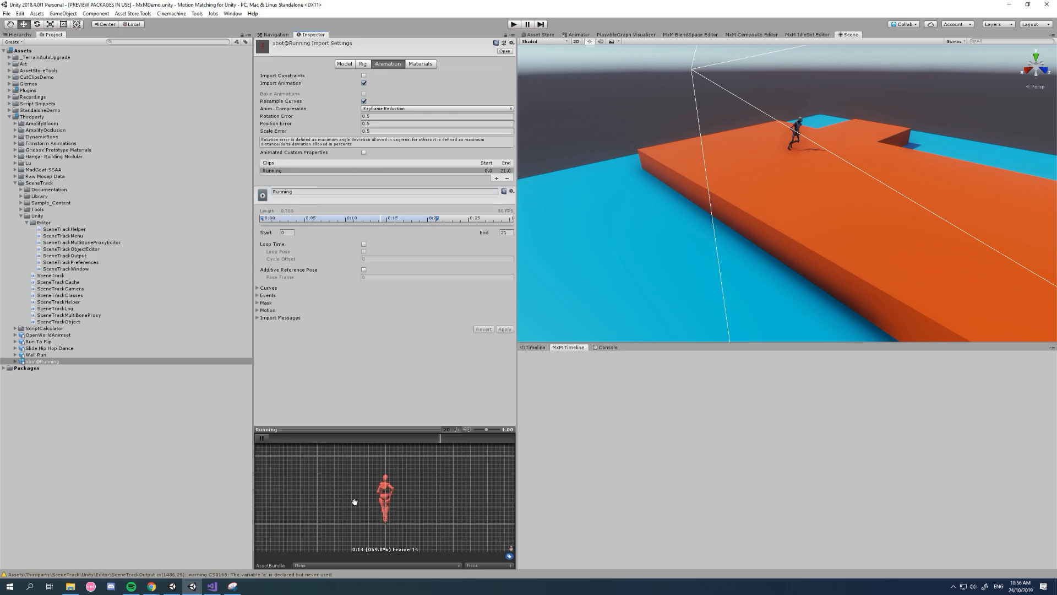
left_click(363, 64)
left_click(396, 76)
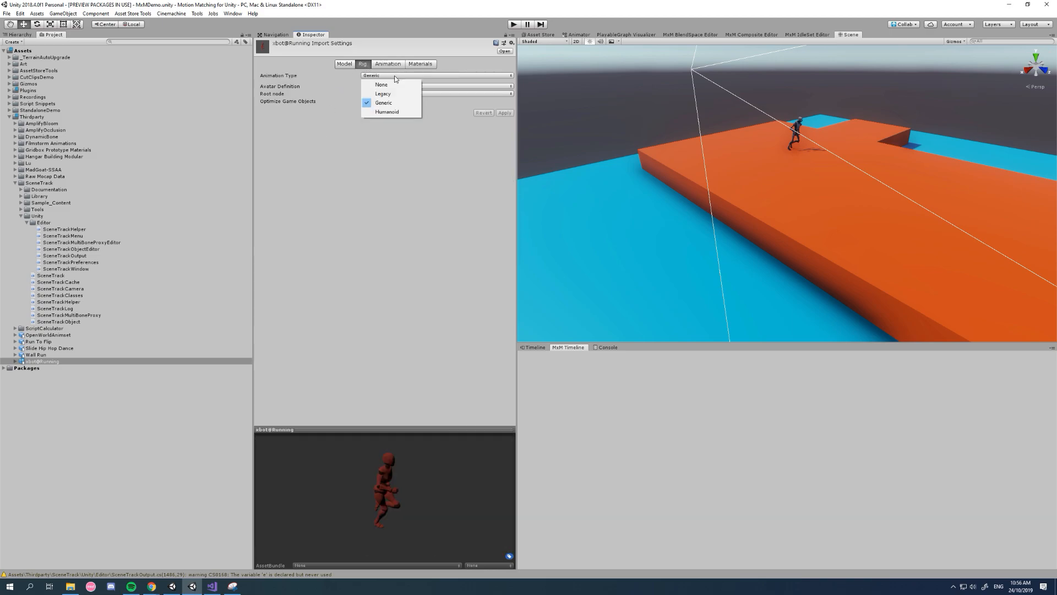
left_click(387, 111)
left_click(505, 125)
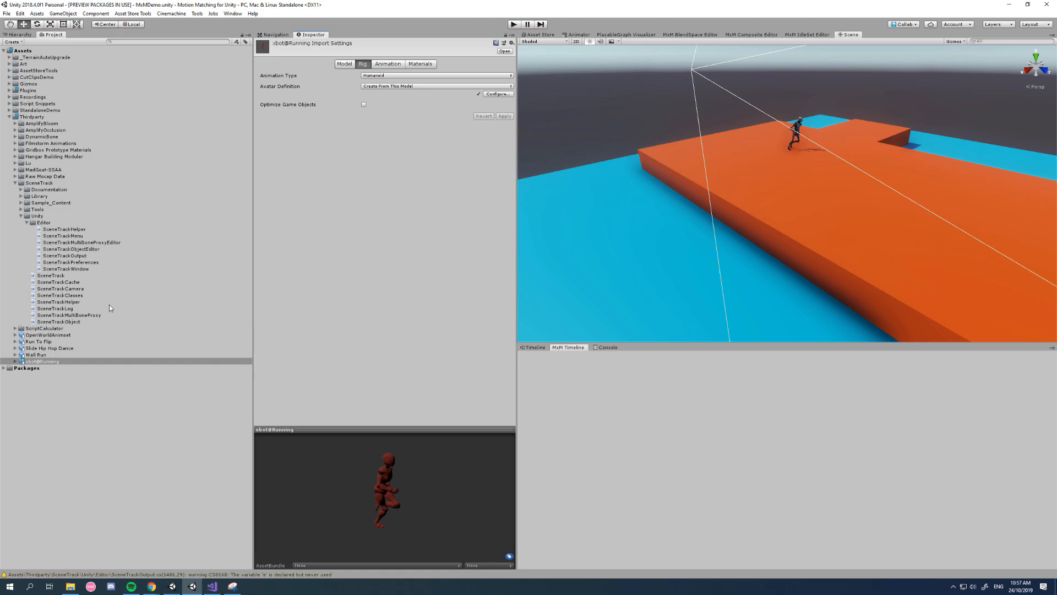
Examine the xbot@Running avatar's bone mapping in the avatar configuration, and close the configuration.
left_click(15, 362)
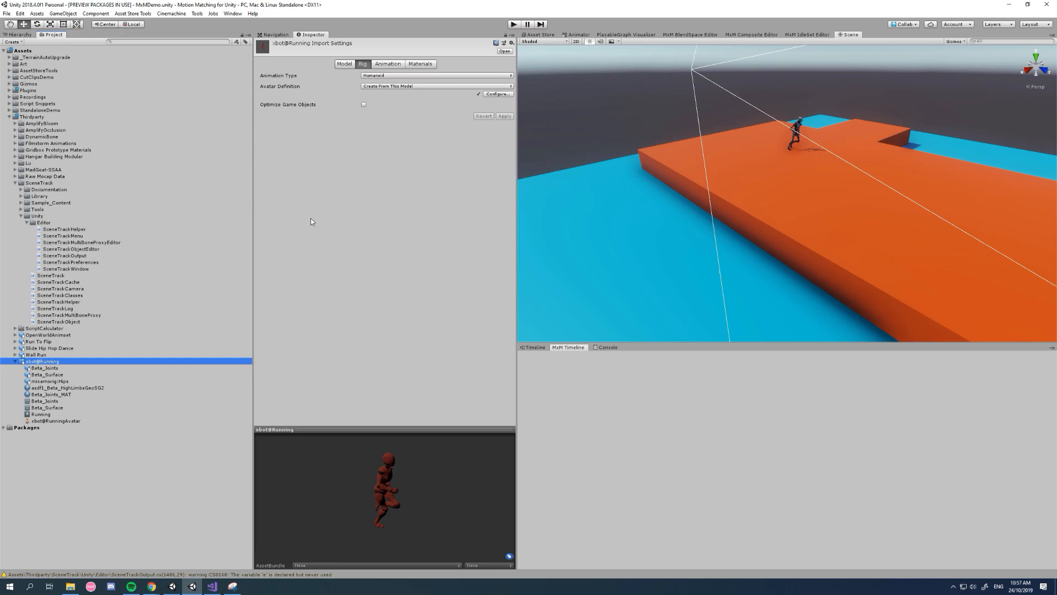
left_click(493, 94)
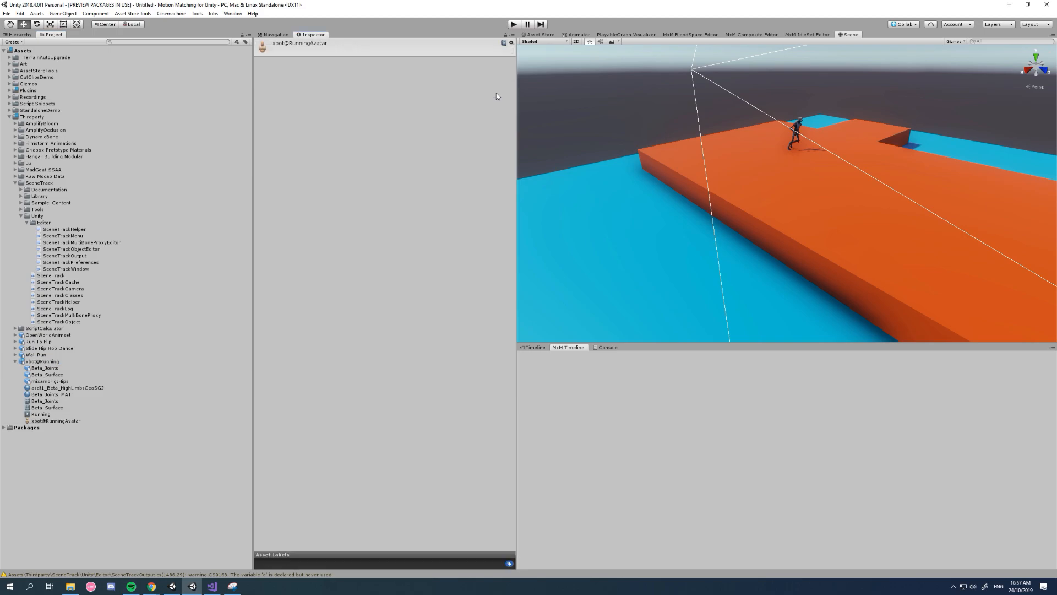
scroll(741, 184, "down", 3)
middle_click_drag(756, 174, 786, 195)
scroll(757, 195, "up", 9)
right_click_drag(817, 204, 787, 194)
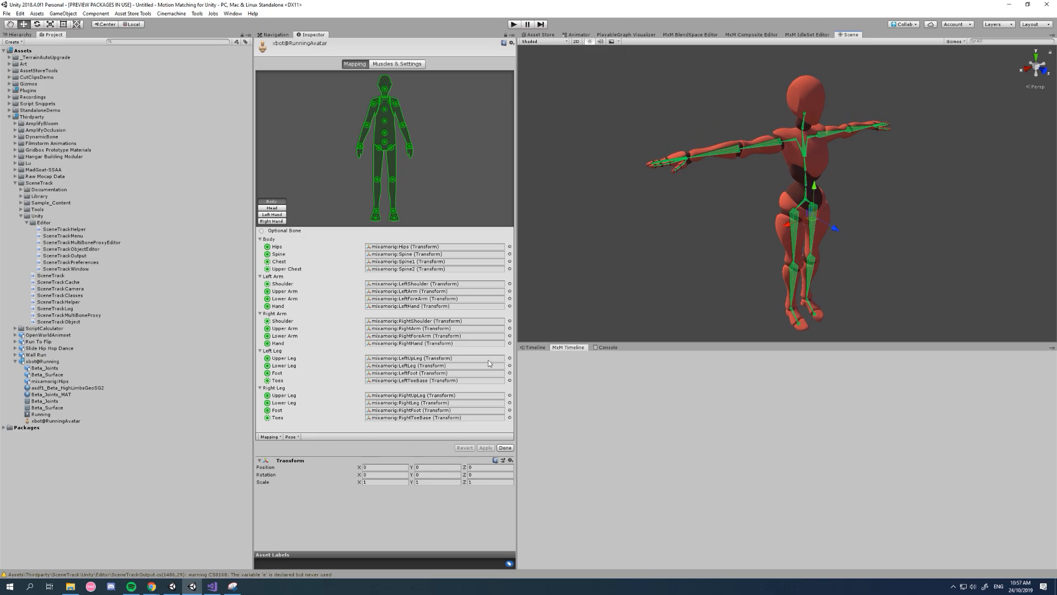
left_click(504, 447)
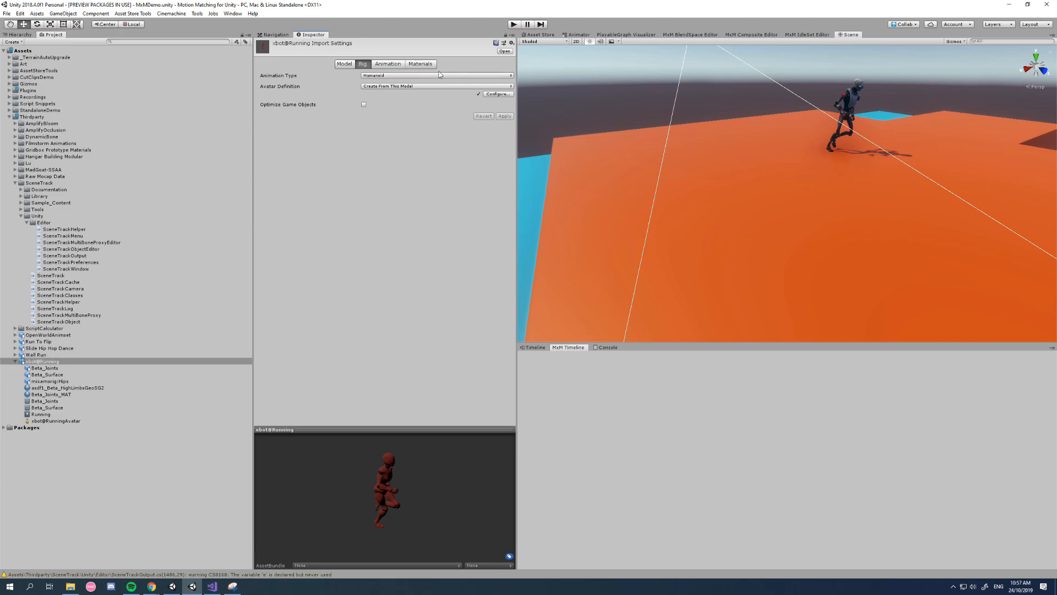
Play the Running clip in an enlarged animation preview and examine its root motion direction.
left_click(388, 65)
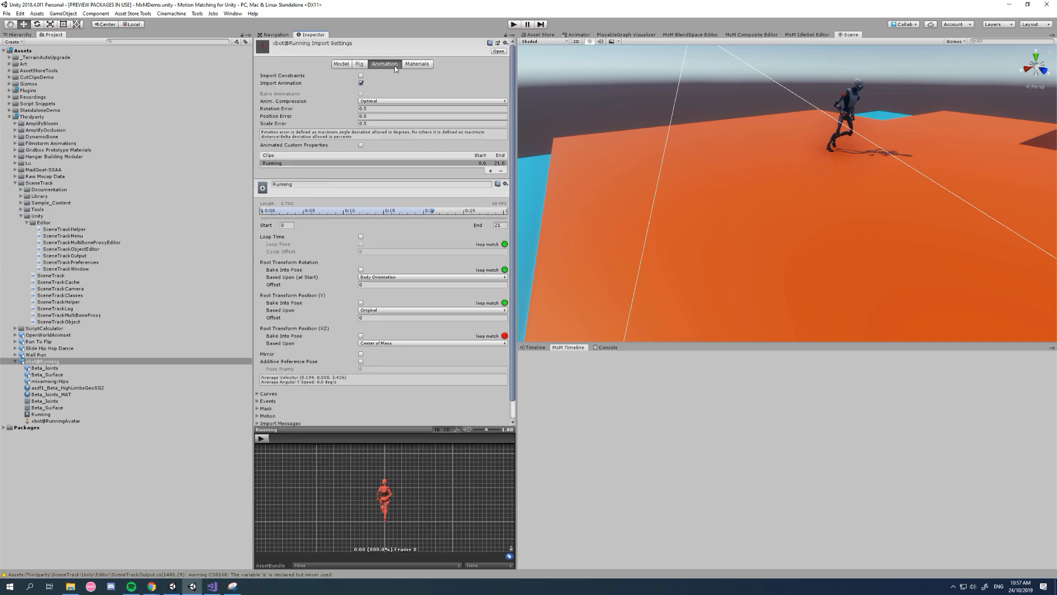
left_click(265, 439)
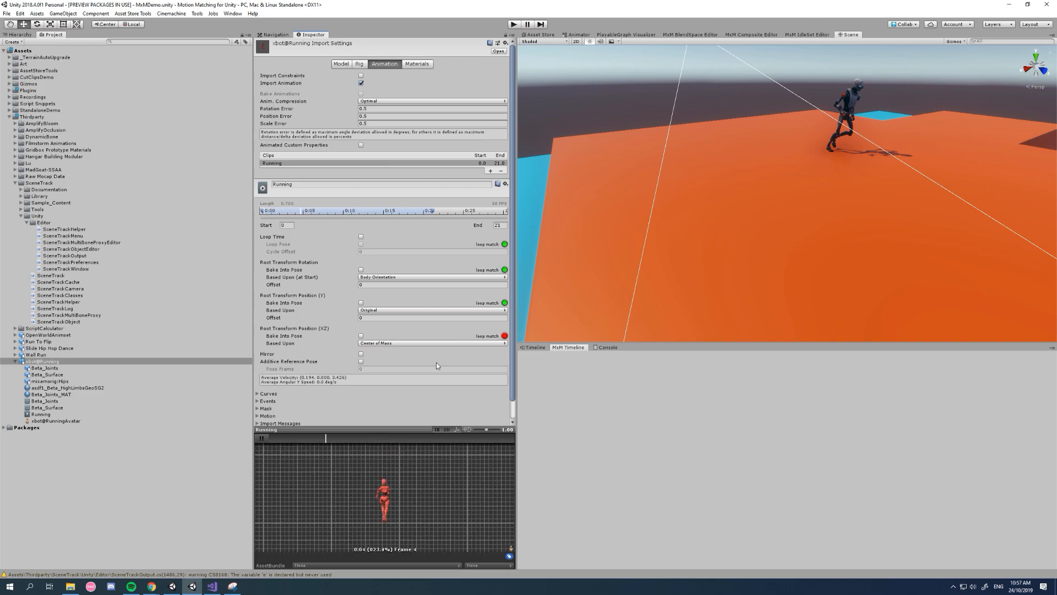
mouse_move(396, 488)
left_mouse_down()
mouse_move(431, 501)
mouse_move(400, 502)
left_mouse_up()
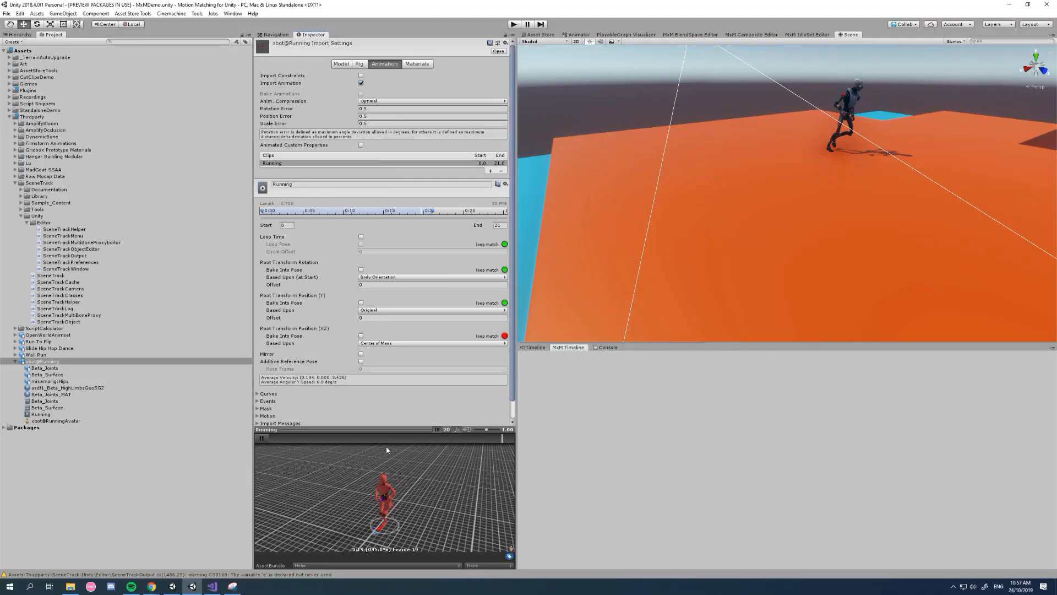
left_click_drag(417, 430, 422, 326)
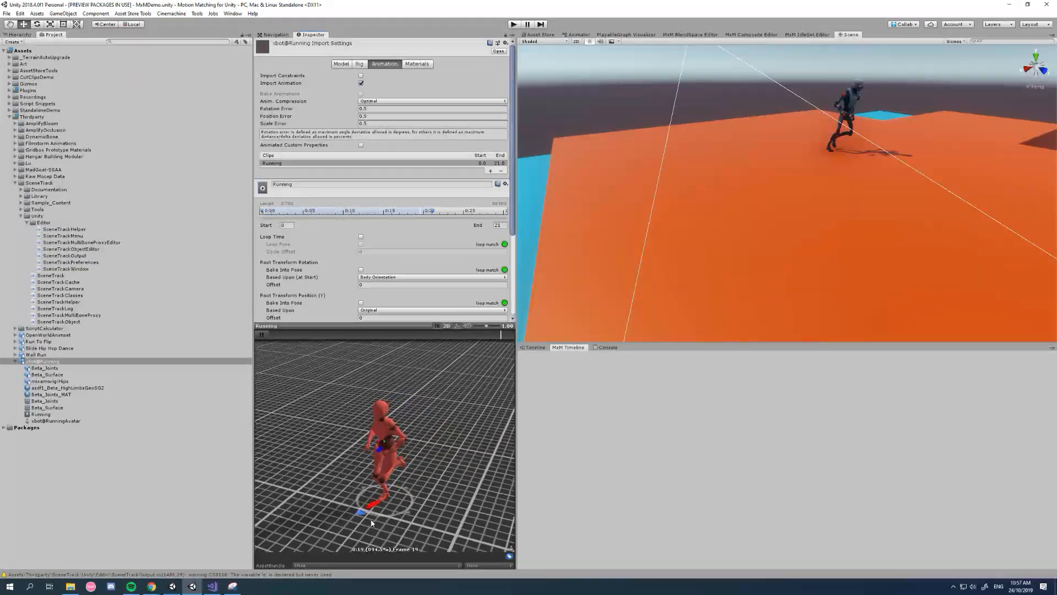
Try basing the clip's Root Transform Rotation on Original, and return it to Body Orientation.
scroll(370, 285, "down", 3)
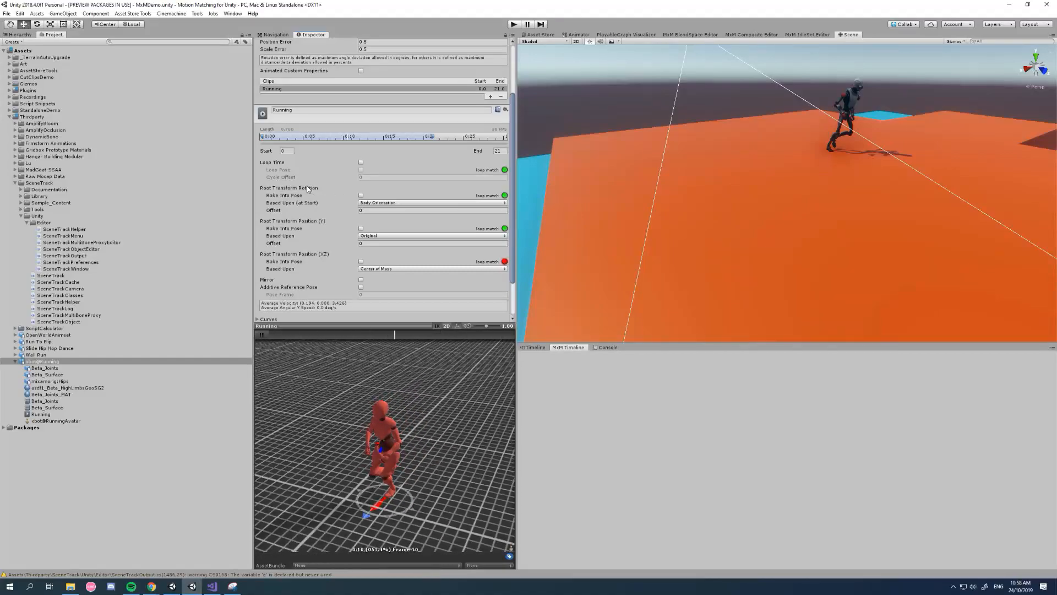
left_click(384, 203)
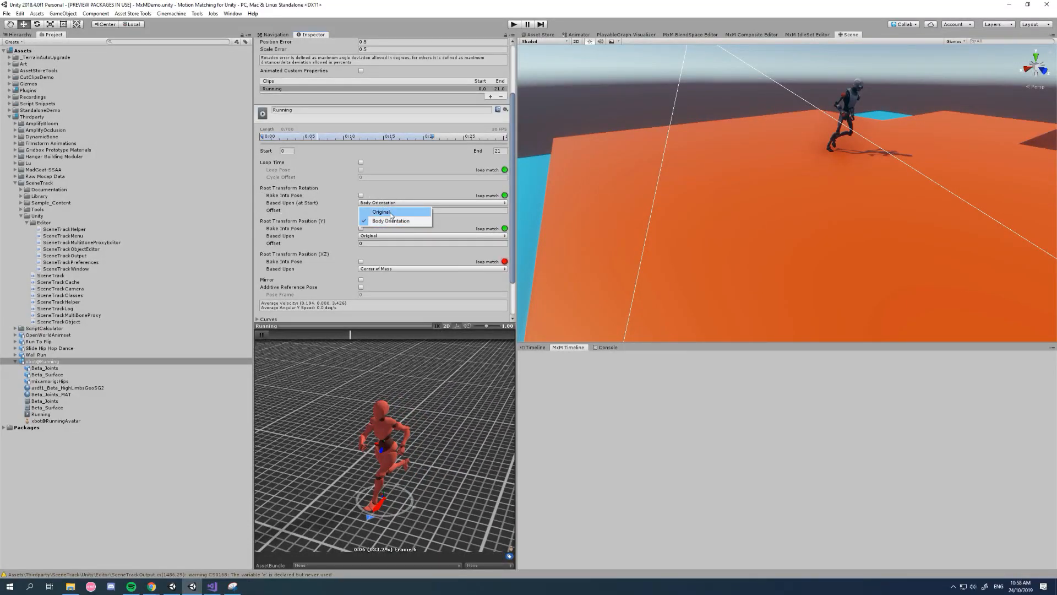
left_click(391, 213)
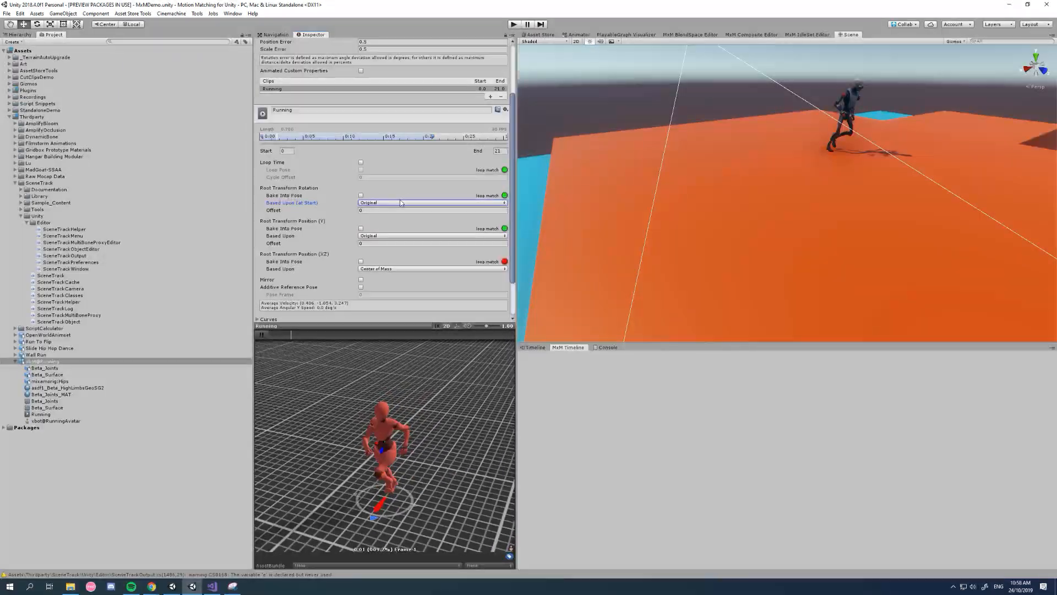
left_click(399, 203)
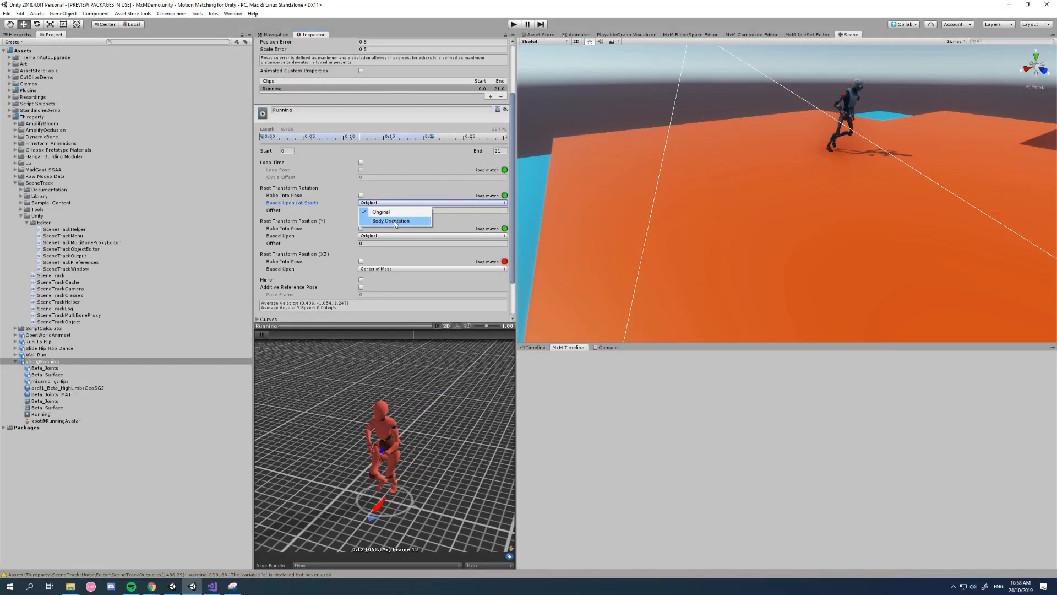
left_click(417, 198)
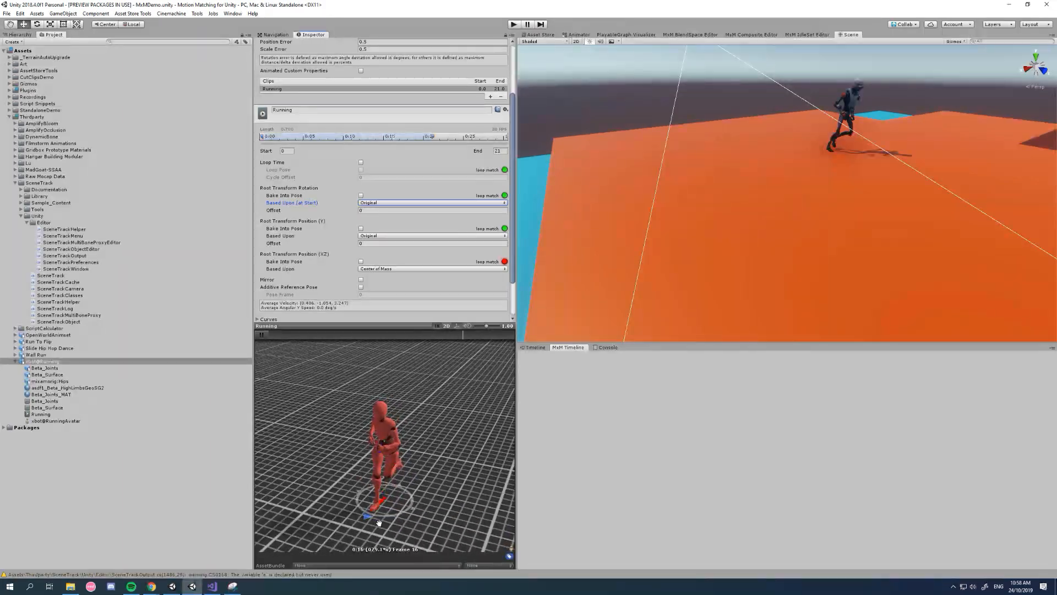
left_click(384, 221)
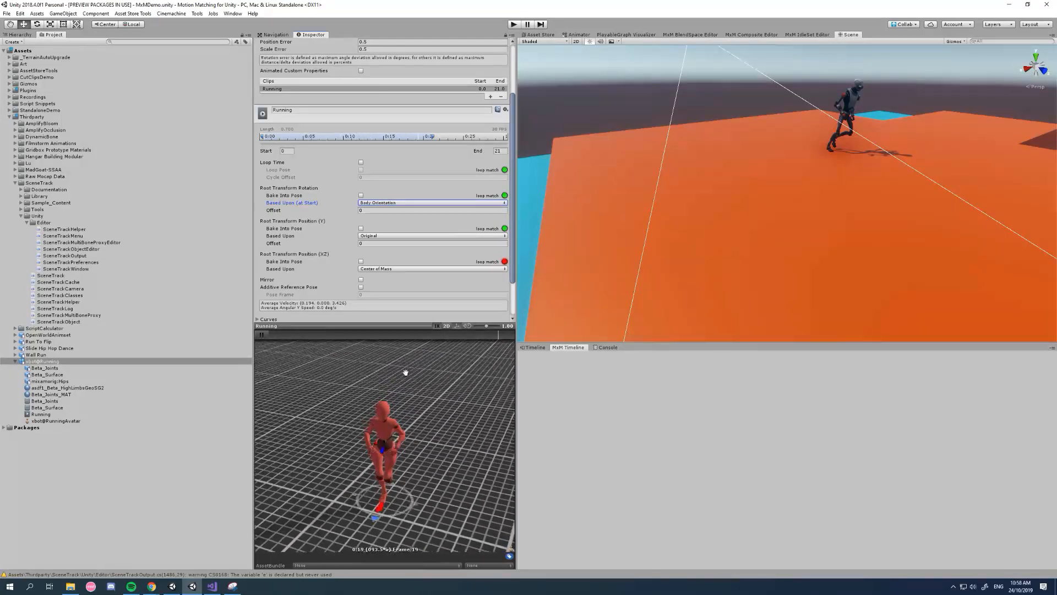
Bake the Running clip's Root Transform Rotation into the pose, checking the preview, and apply the import settings.
left_click(262, 335)
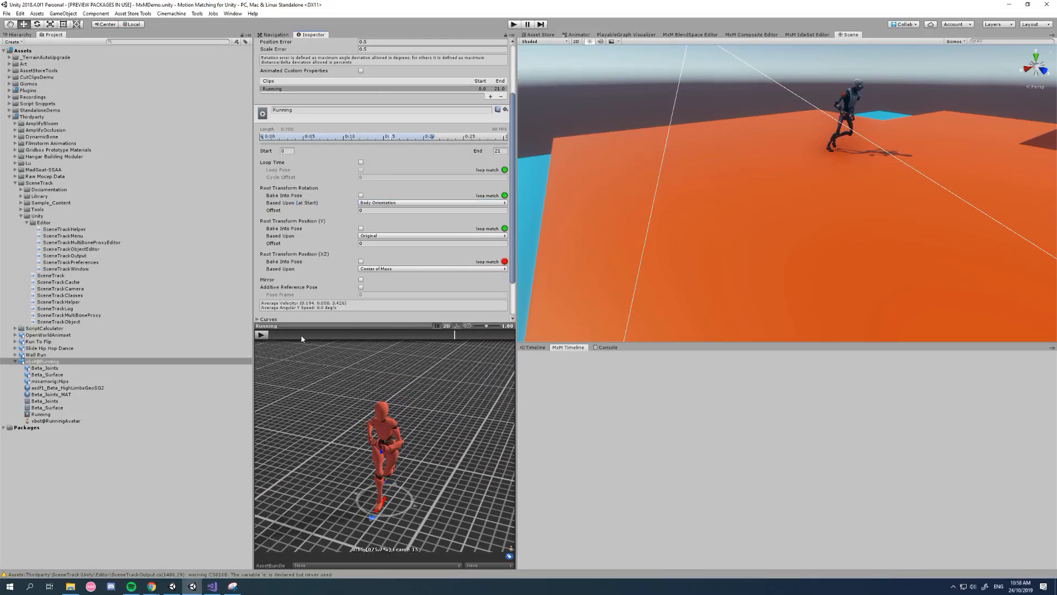
left_click(466, 335)
left_click_drag(465, 335, 395, 335)
left_click(361, 196)
left_click(262, 335)
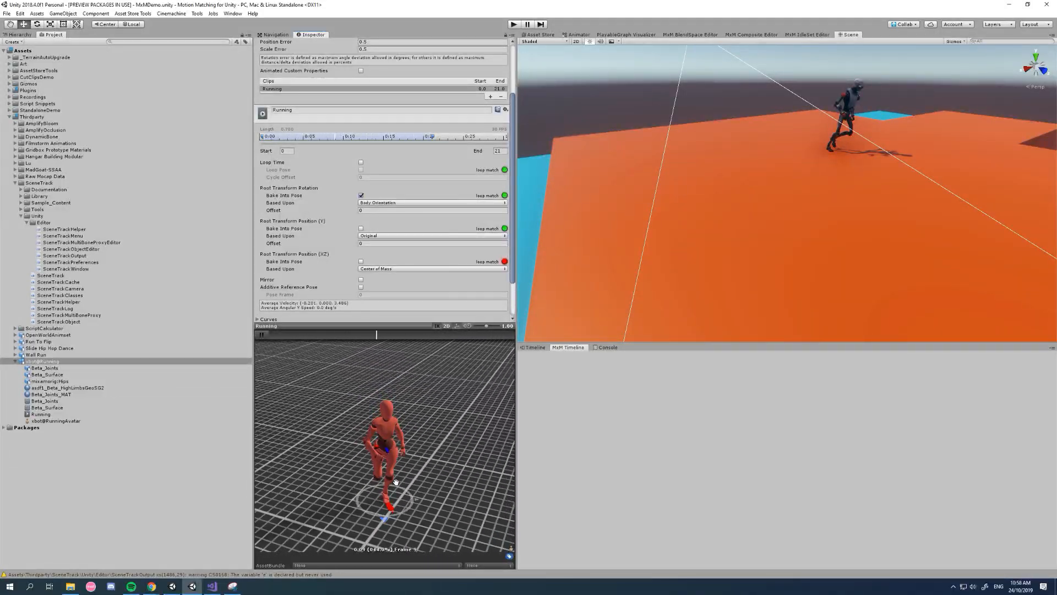
scroll(484, 275, "down", 3)
left_click(498, 312)
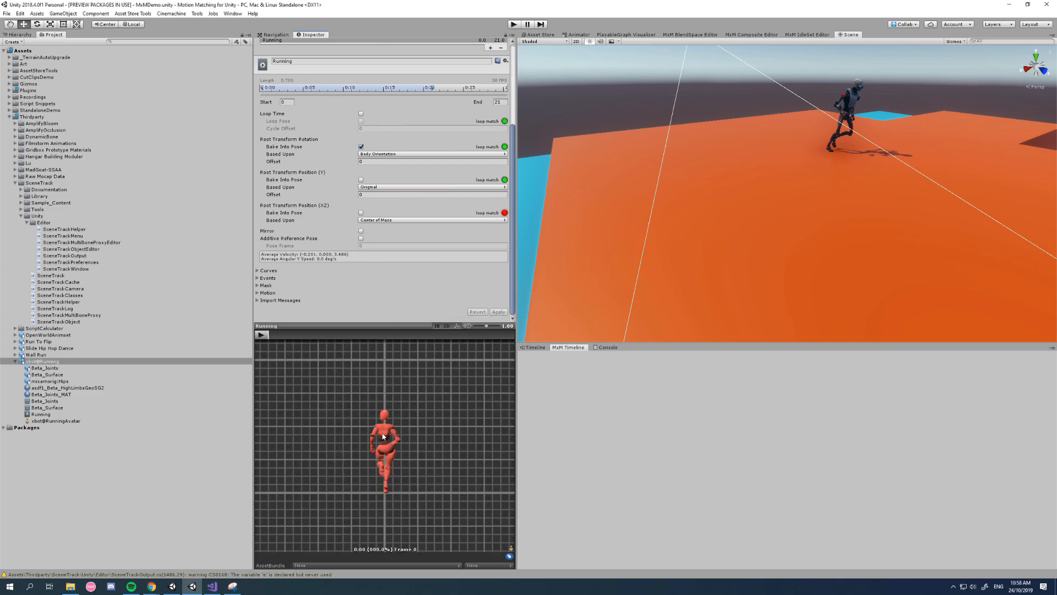
left_click_drag(353, 420, 280, 350)
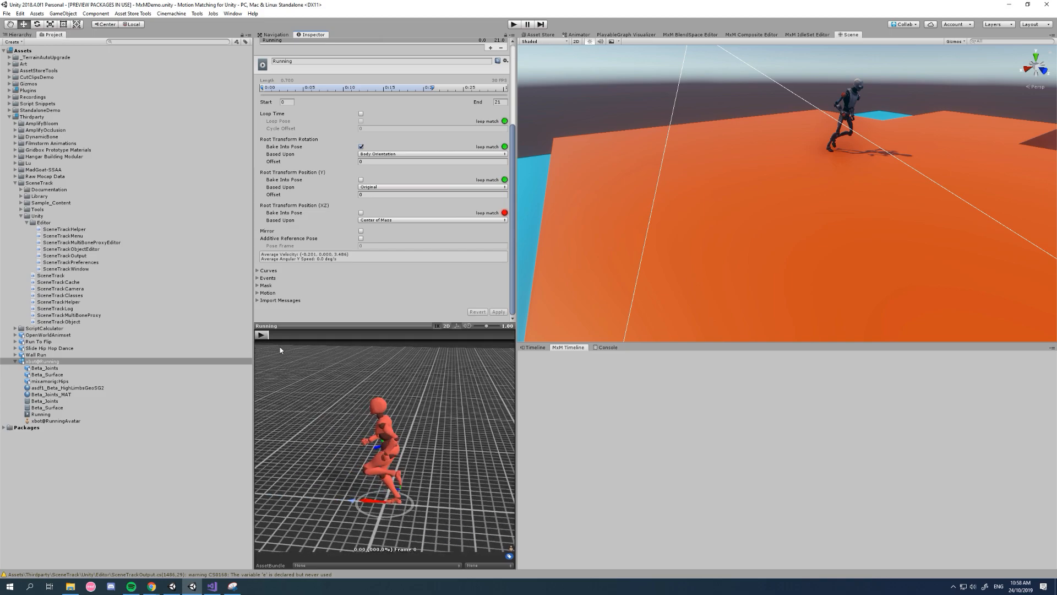
Check the Running clip's direction in the preview, and try a Root Transform Rotation offset of -2.85.
left_click_drag(366, 385, 314, 408)
left_click(261, 335)
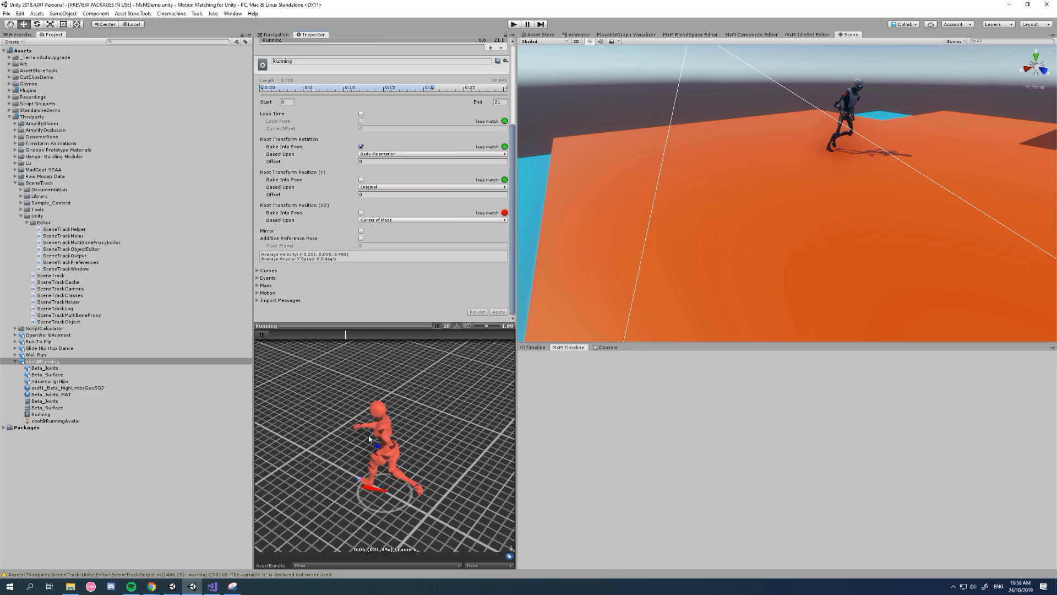
left_click_drag(384, 459, 395, 516)
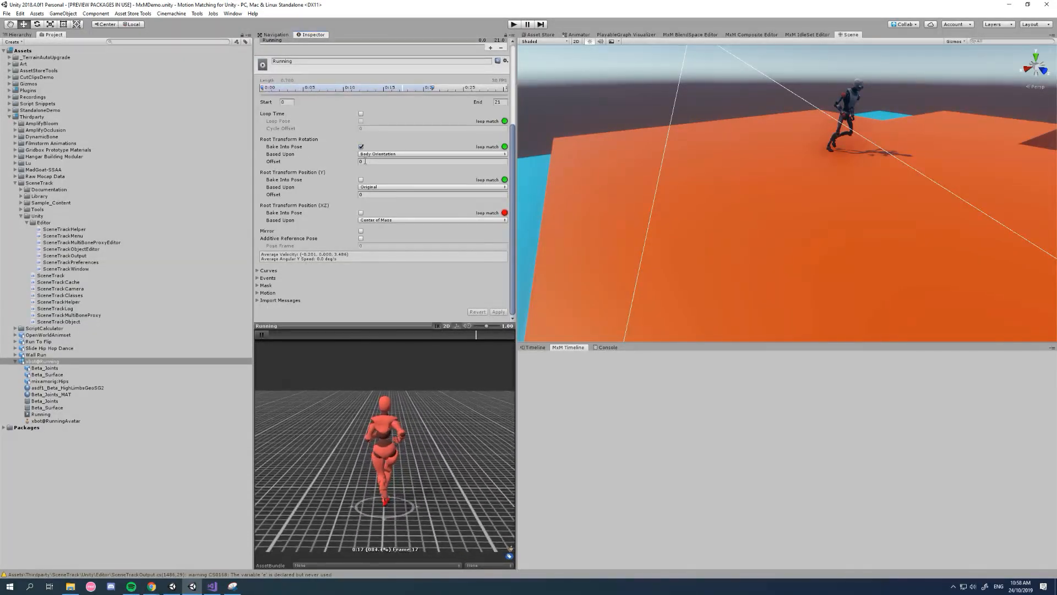
left_click_drag(344, 162, 972, 137)
left_click_drag(775, 118, 320, 162)
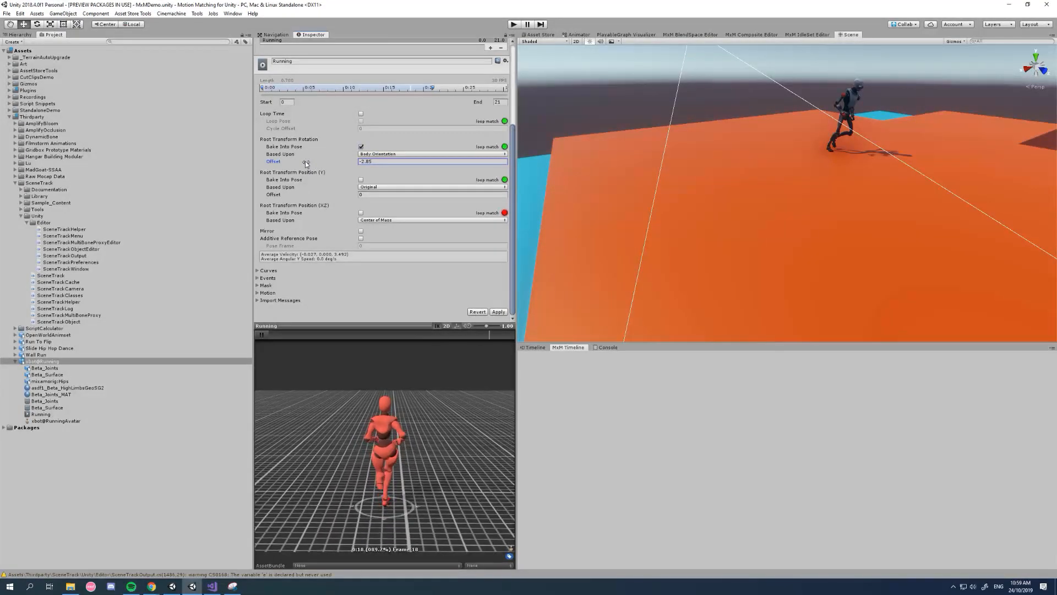
left_click(499, 312)
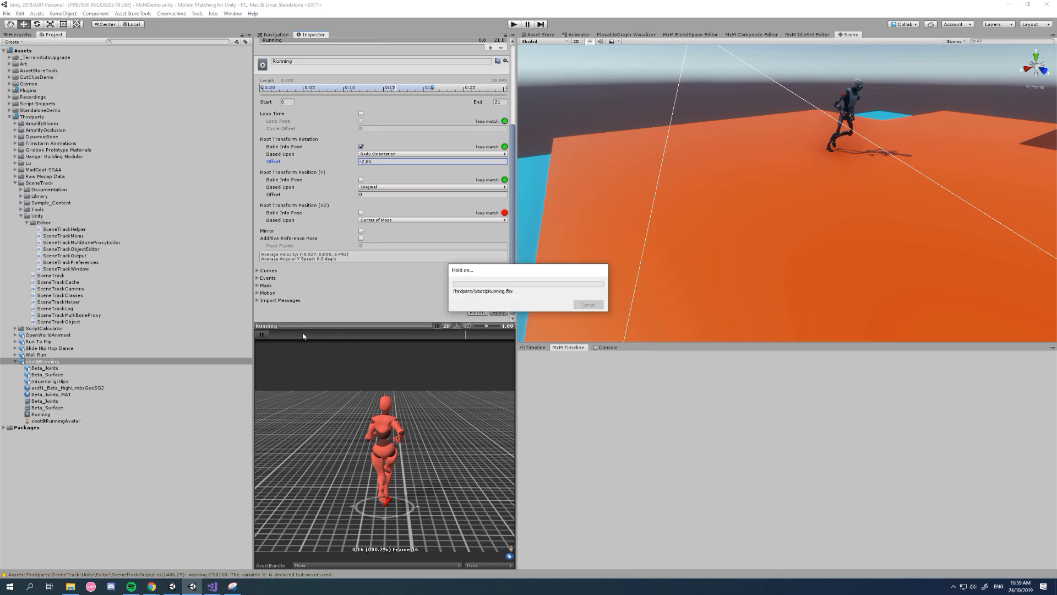
left_click(261, 335)
left_click_drag(408, 400, 416, 472)
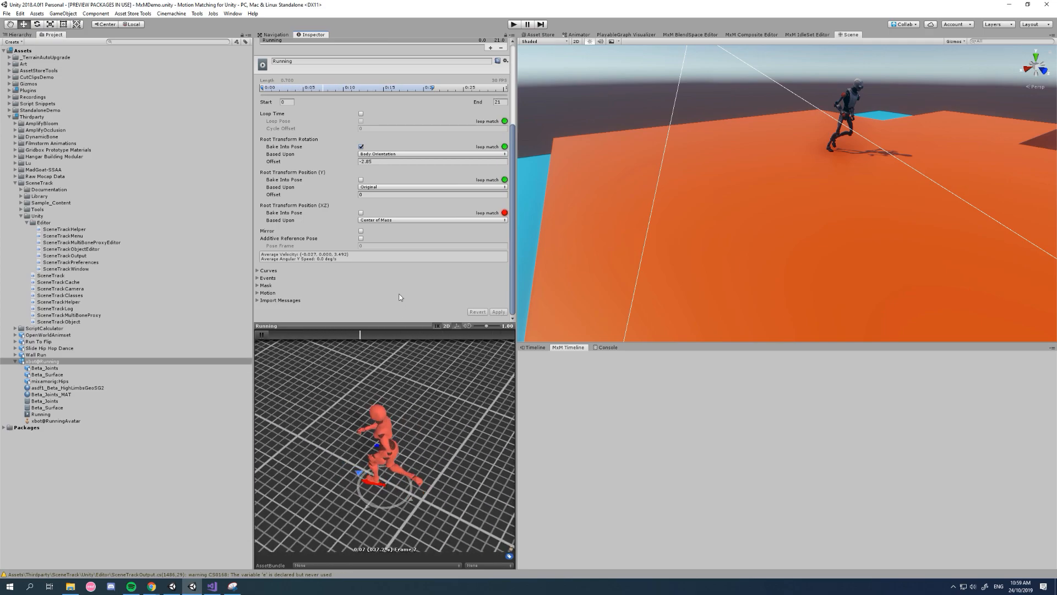
Set the Running clip's Root Transform Rotation offset to -3, apply it, and check the running direction in the preview.
left_click_drag(357, 164, 329, 158)
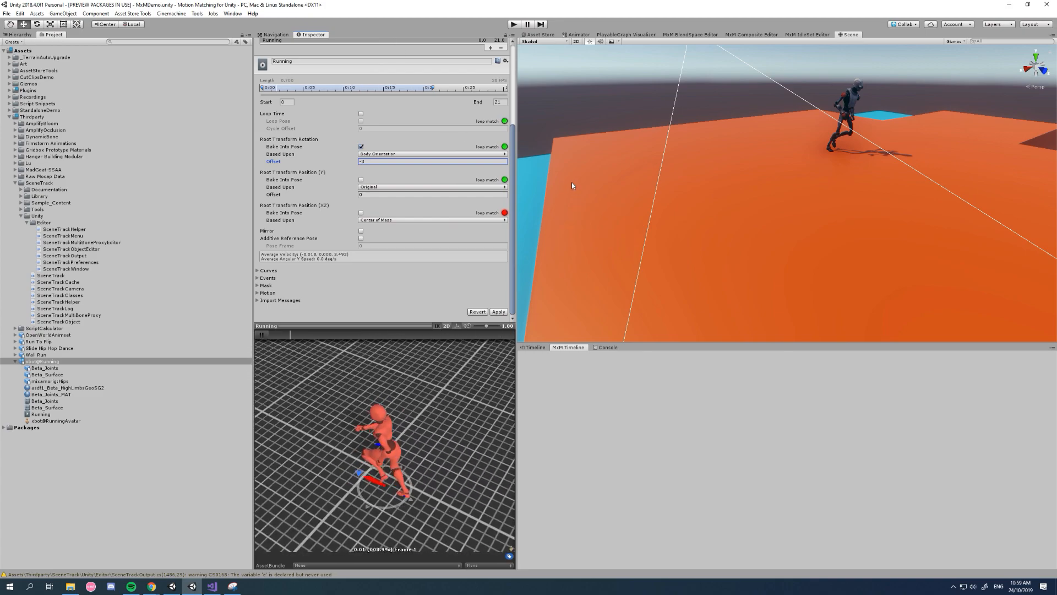
left_click(499, 312)
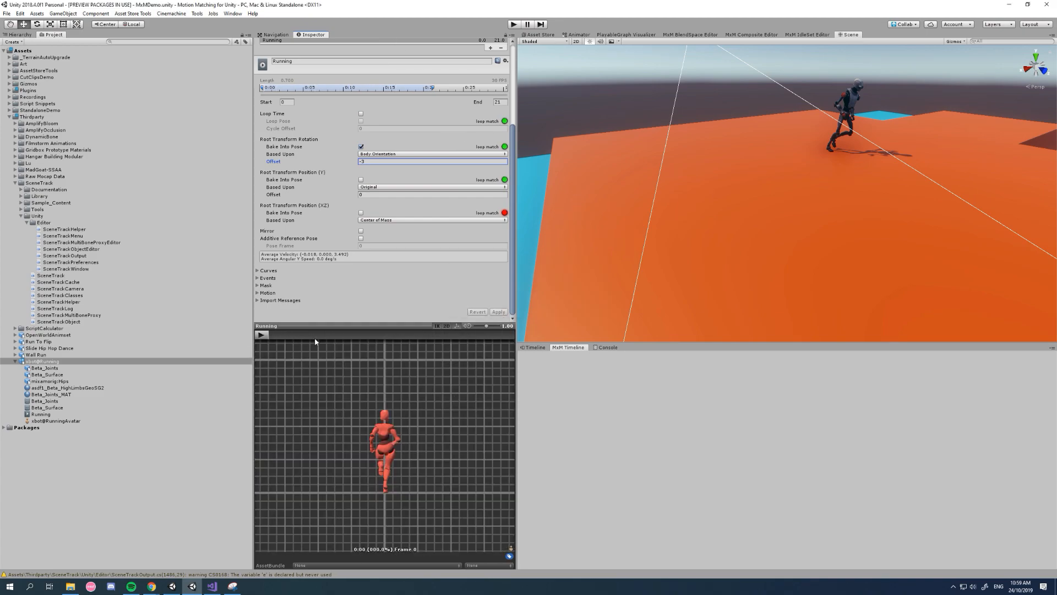
left_click(263, 336)
left_click_drag(317, 382, 361, 438)
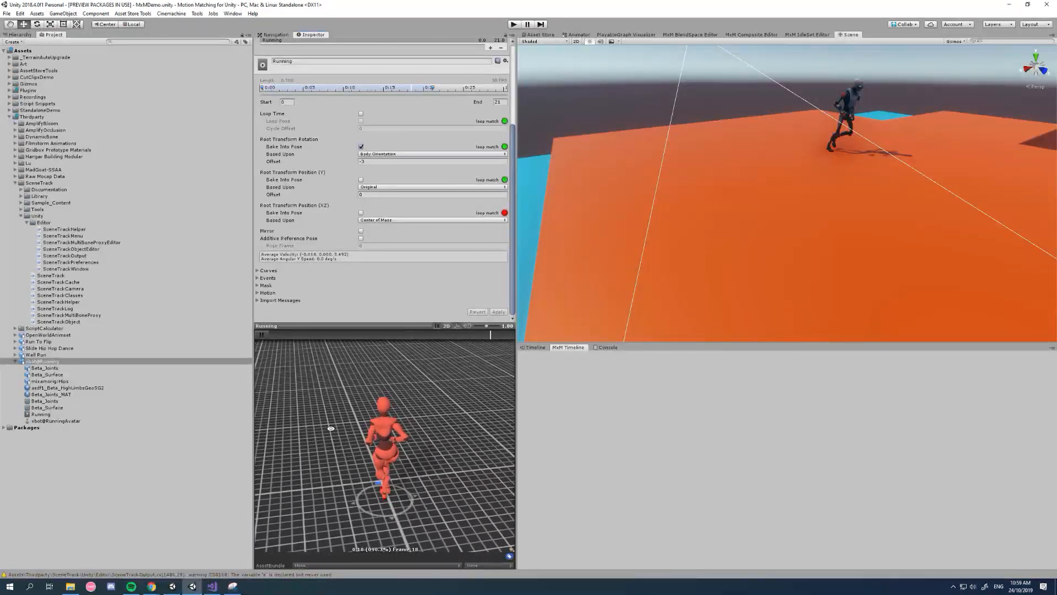
left_click_drag(357, 426, 446, 382)
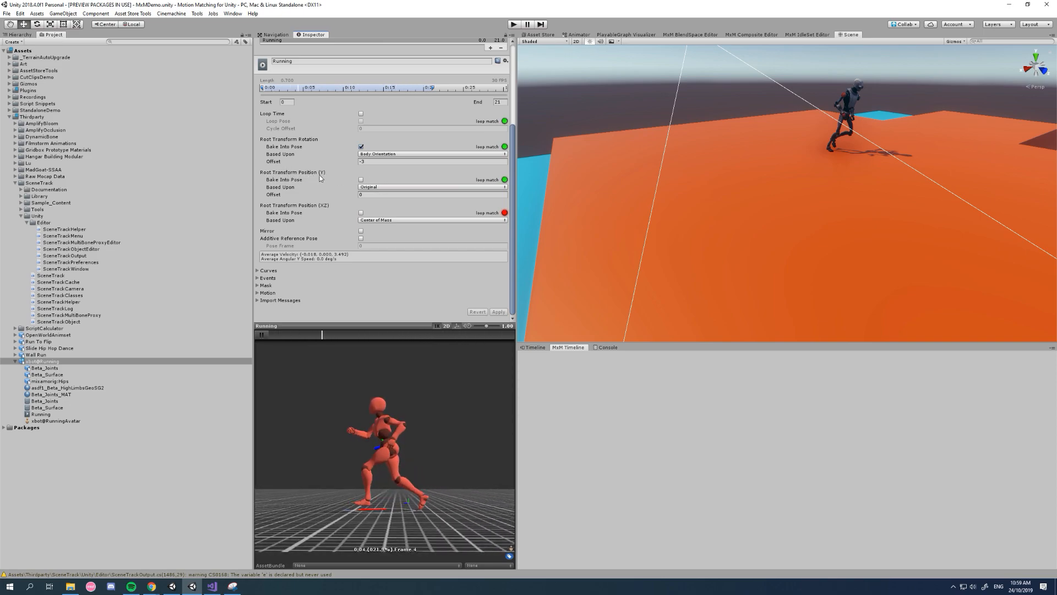
Examine the clip's vertical motion in the preview, and bake Root Transform Position (Y) into the pose based upon Original.
left_click(379, 187)
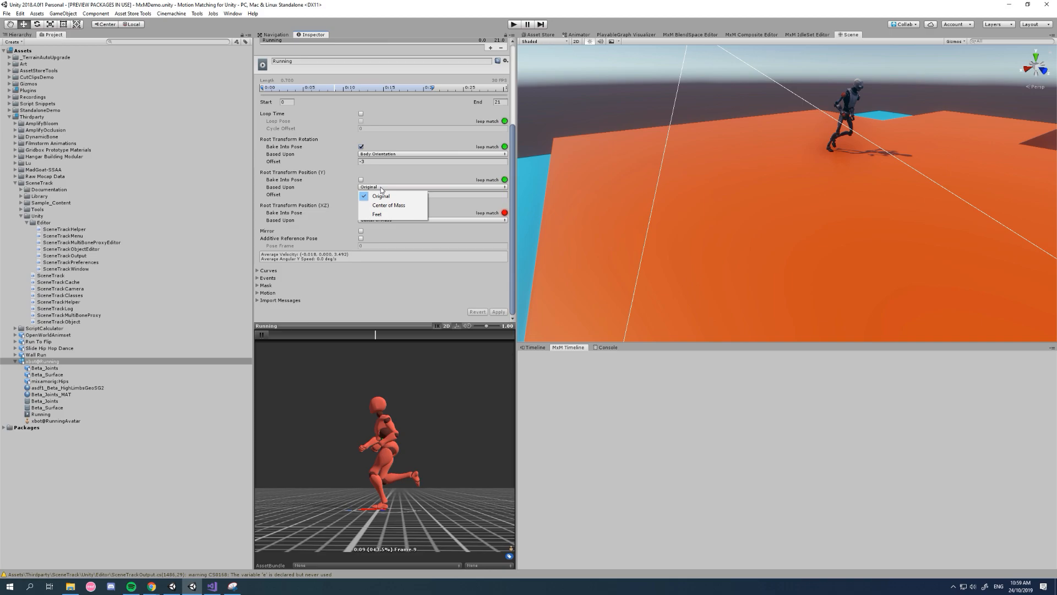
left_click(382, 189)
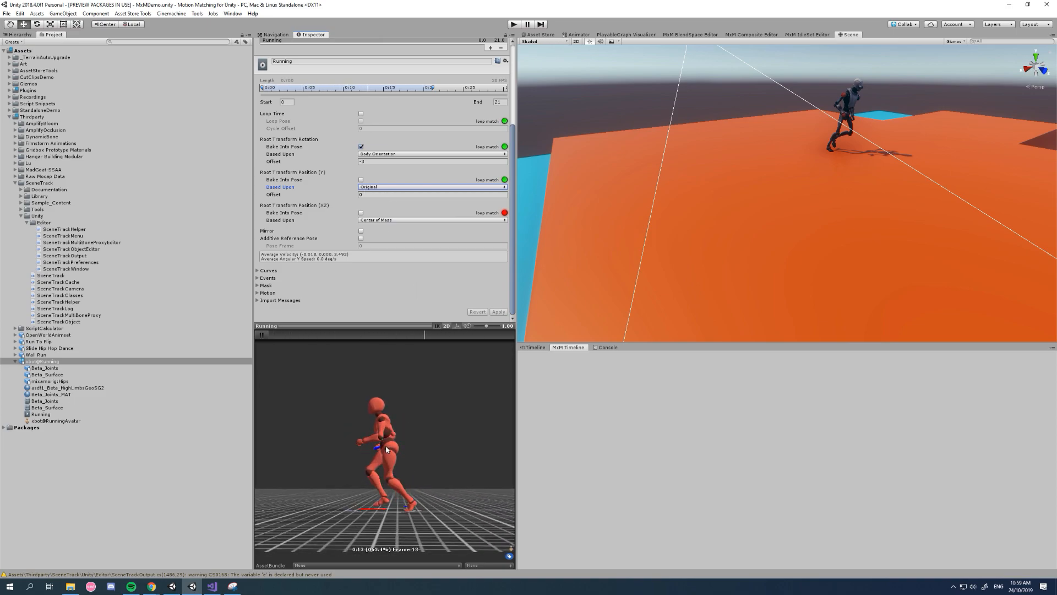
left_click(272, 337)
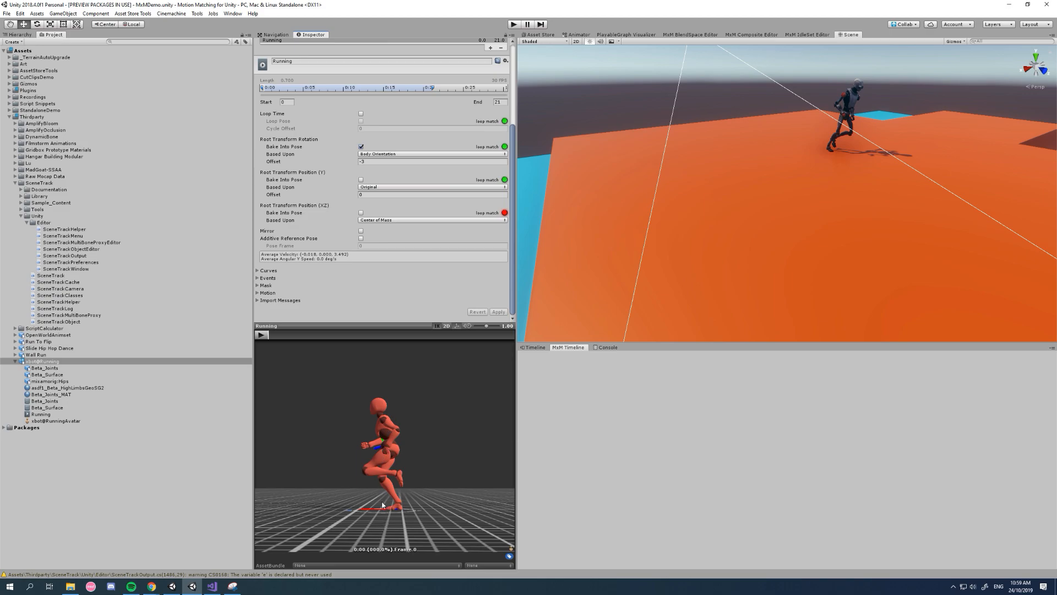
mouse_move(269, 334)
left_mouse_down()
mouse_move(443, 336)
mouse_move(275, 342)
left_mouse_up()
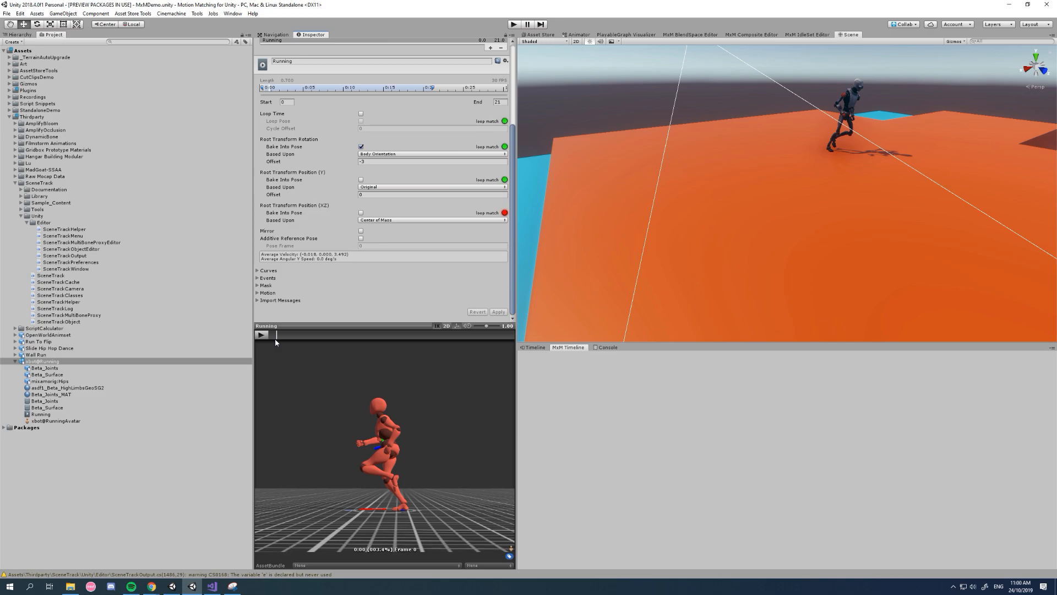
left_click_drag(275, 338, 375, 335)
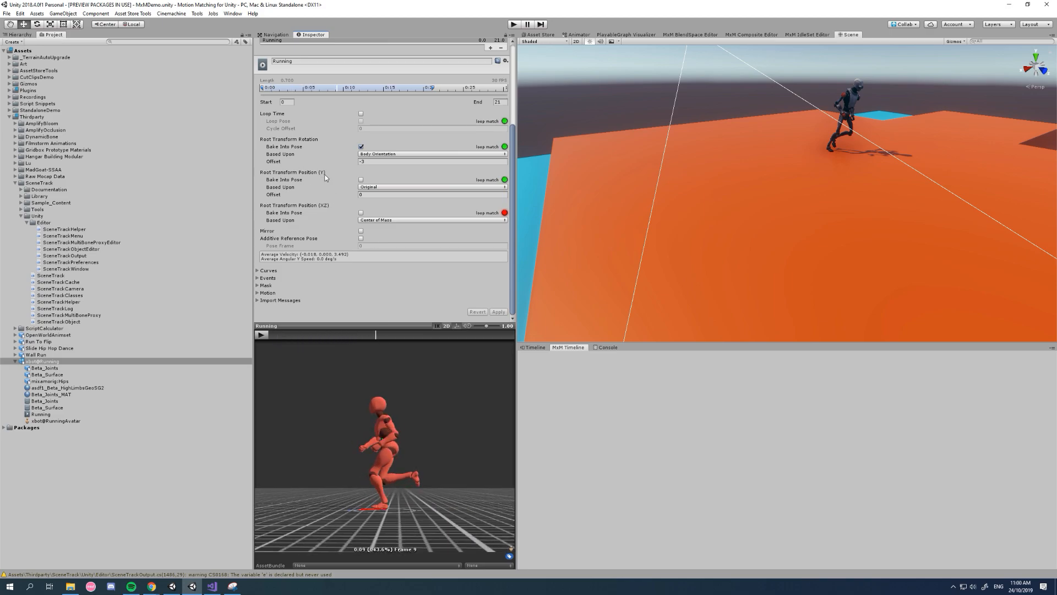
left_click_drag(372, 336, 433, 335)
left_click(361, 179)
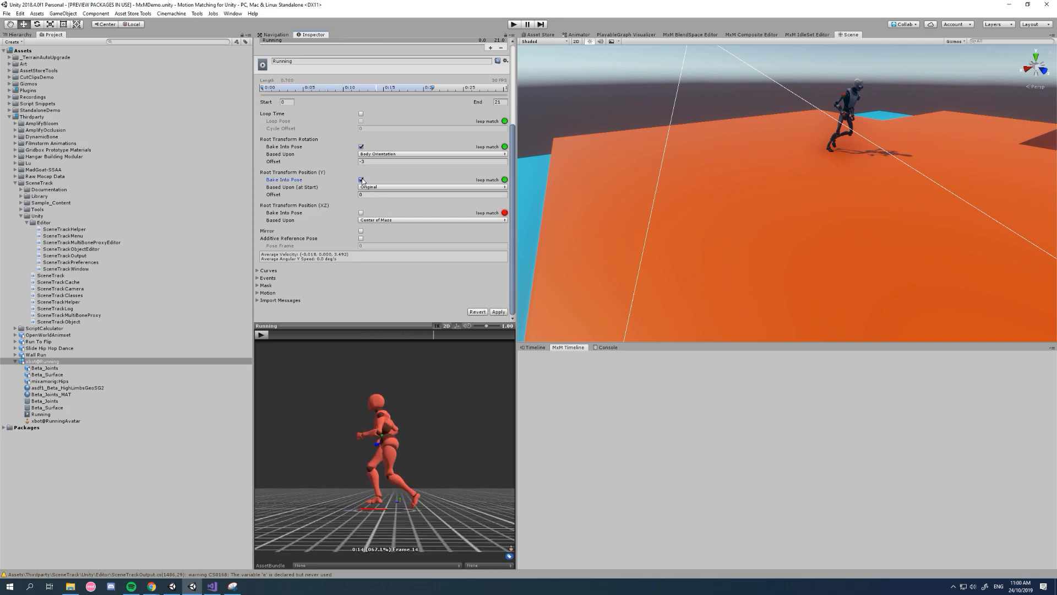
left_click(262, 336)
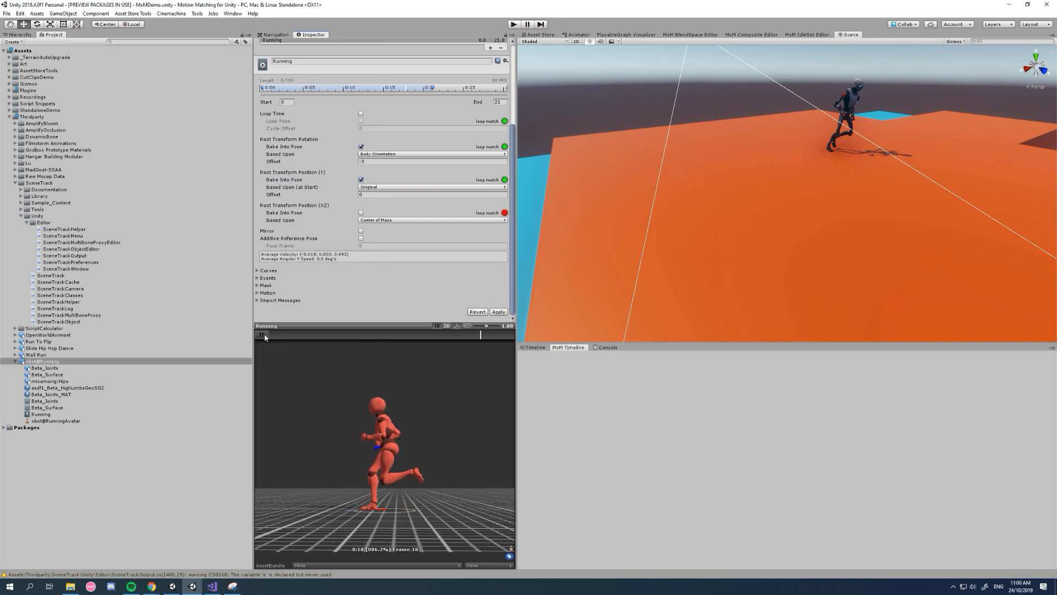
left_click(262, 336)
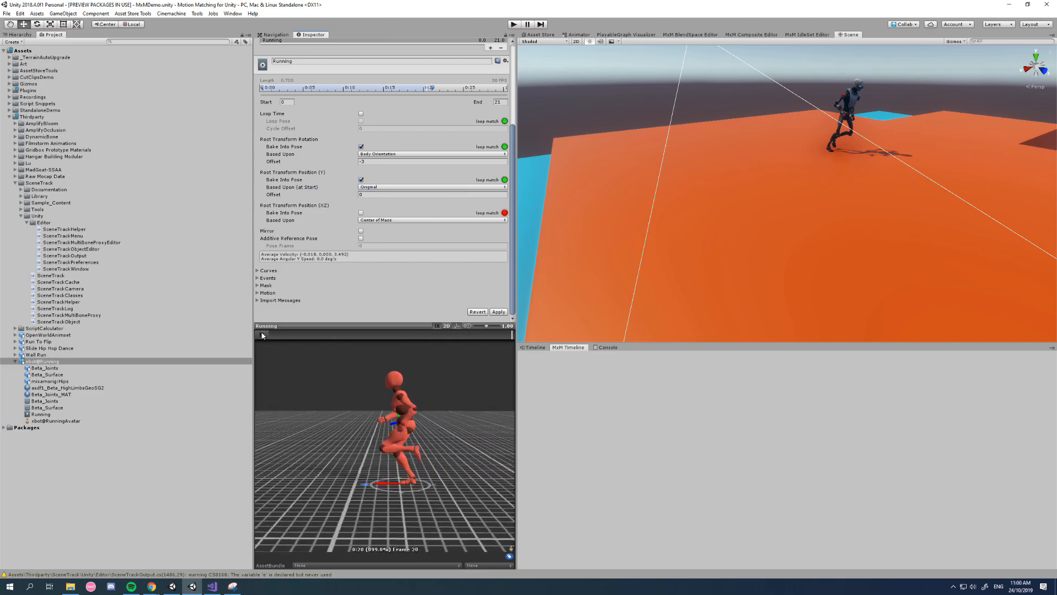
Try baking the clip's Root Transform Position (XZ) into the pose, check the preview, and turn the baking off again.
left_click_drag(358, 460, 400, 486)
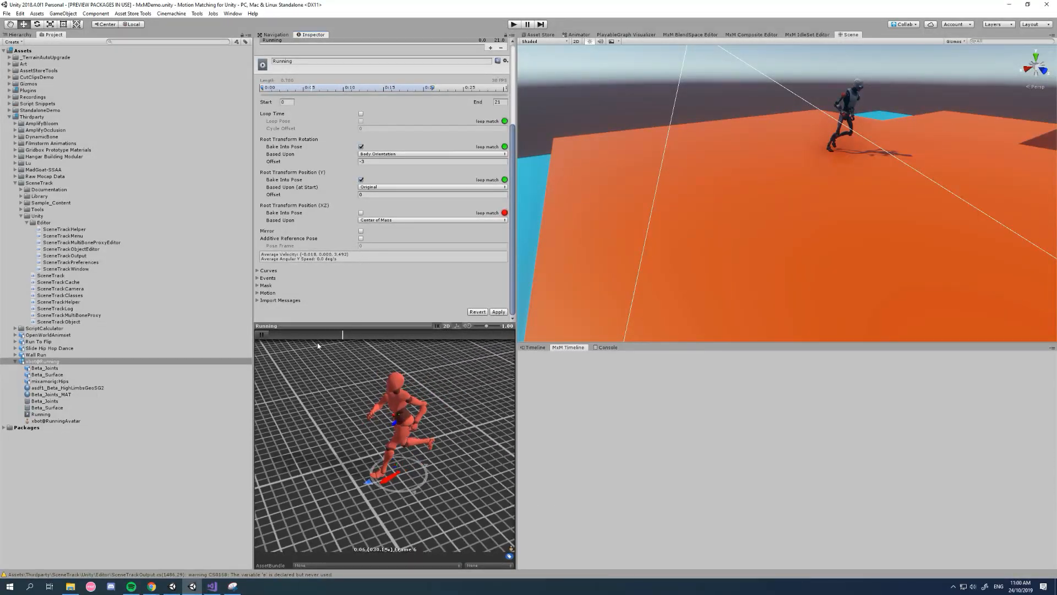
left_click(264, 336)
left_click(265, 338)
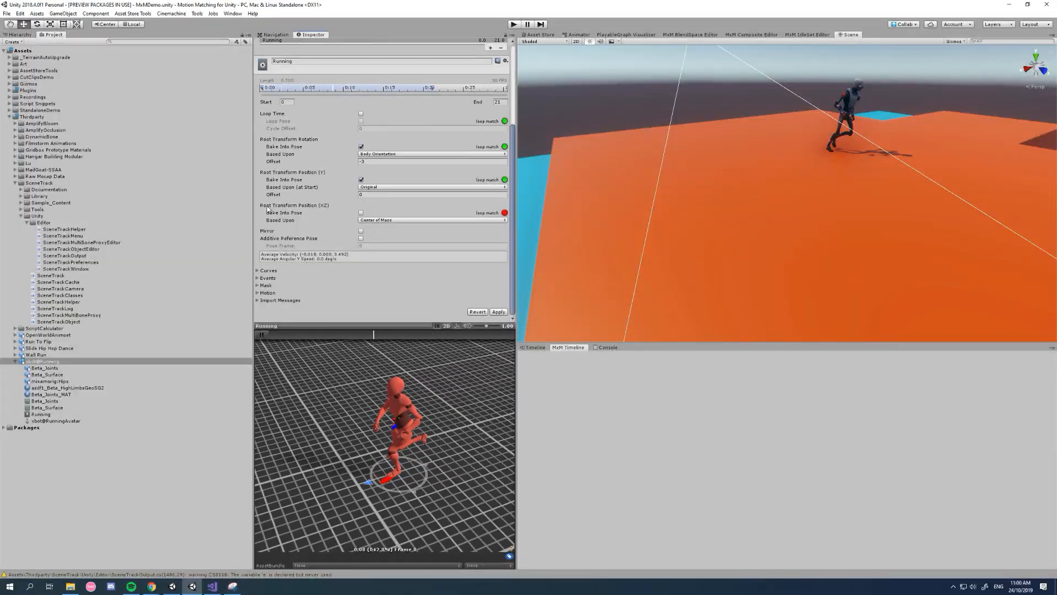
left_click(361, 213)
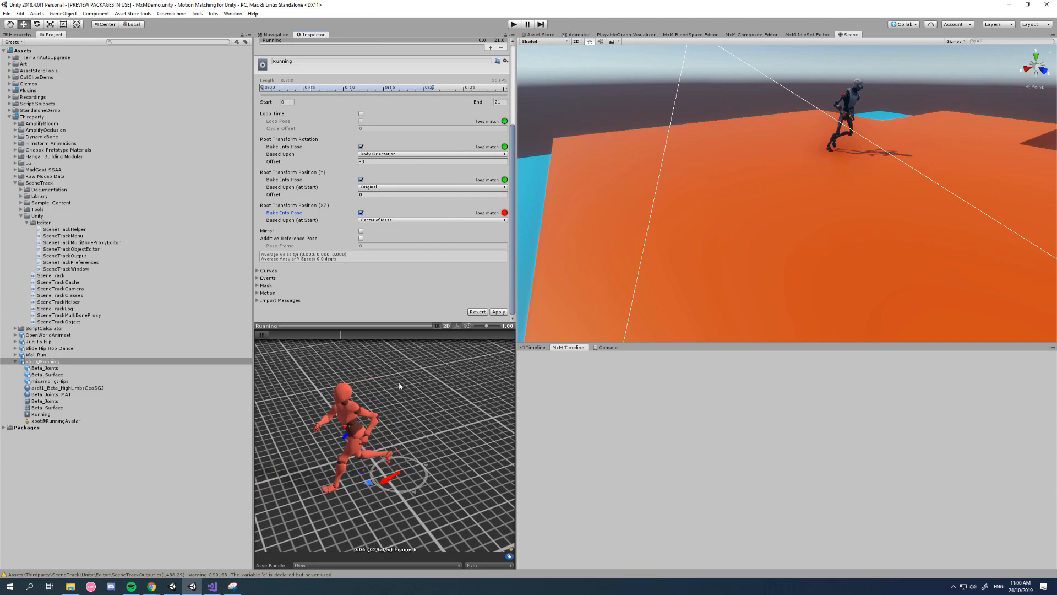
left_click_drag(270, 386, 378, 427)
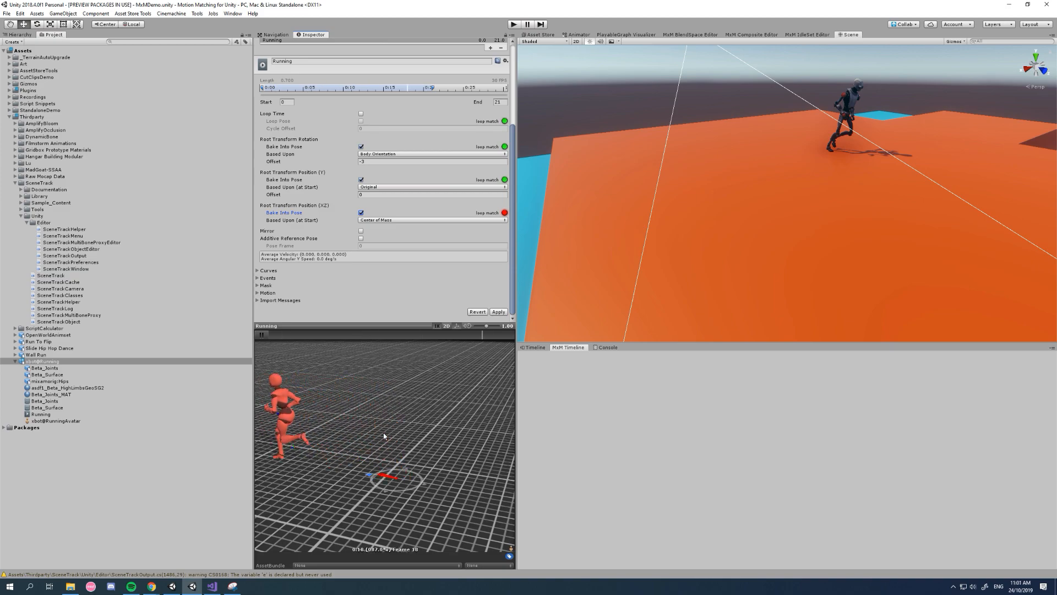
left_click(361, 212)
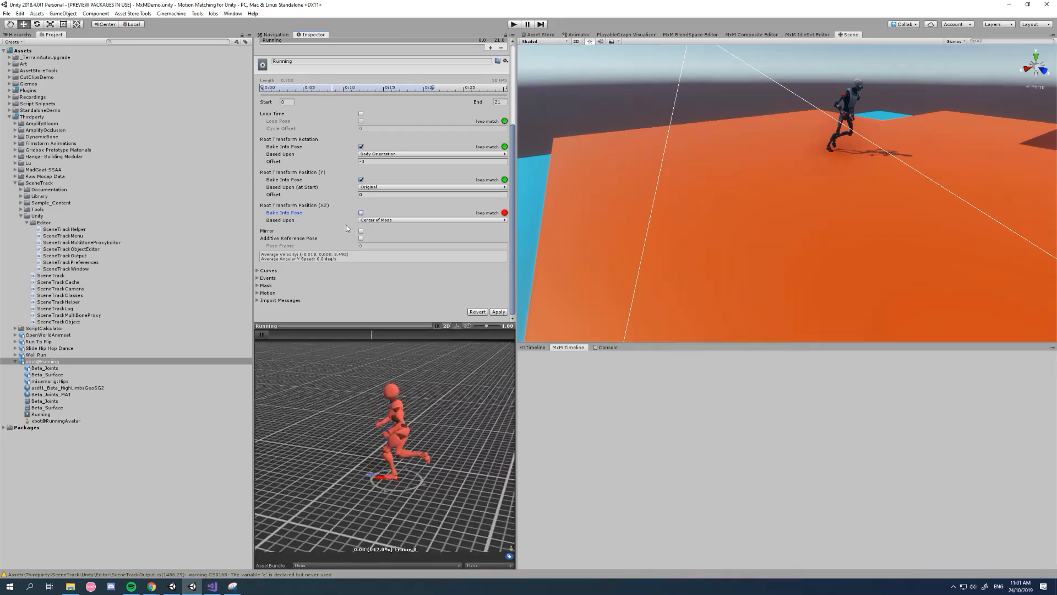
right_click_drag(374, 400, 452, 397)
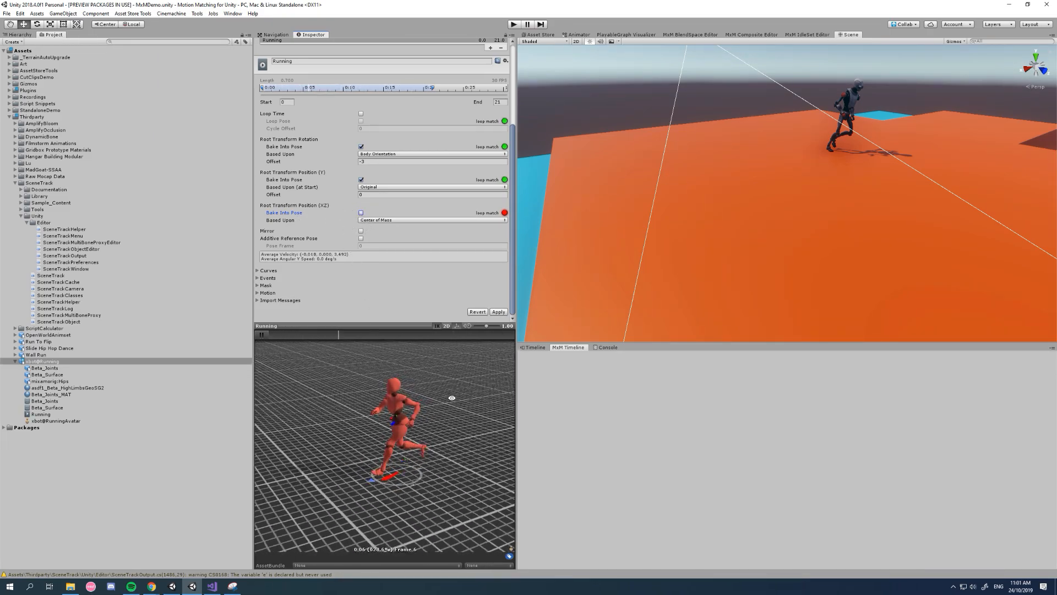
Enable Loop Time for the Running clip, and try Loop Pose before turning it off again.
left_click(361, 114)
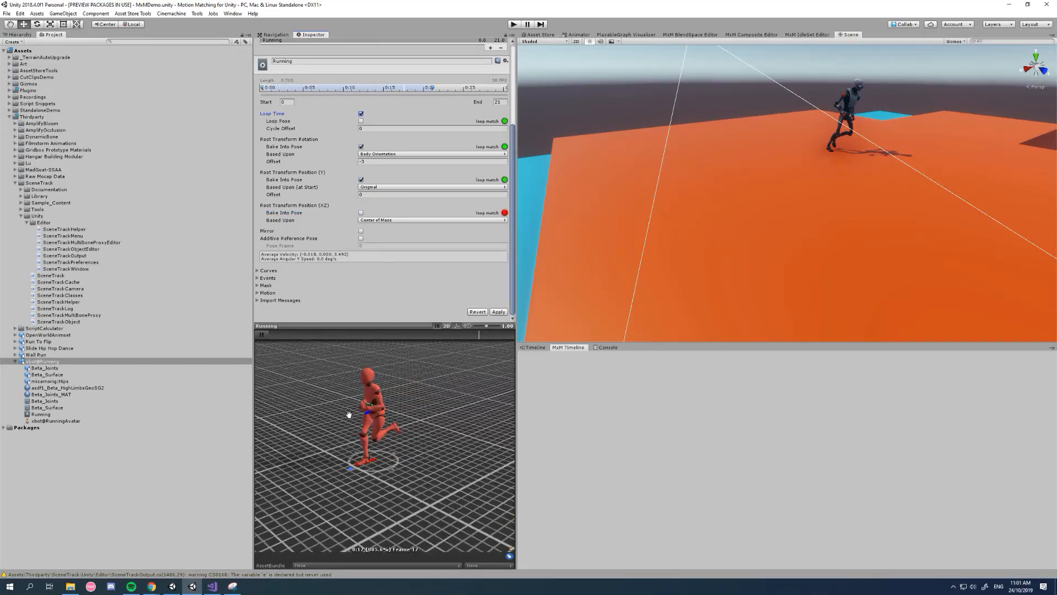
scroll(405, 160, "up", 3)
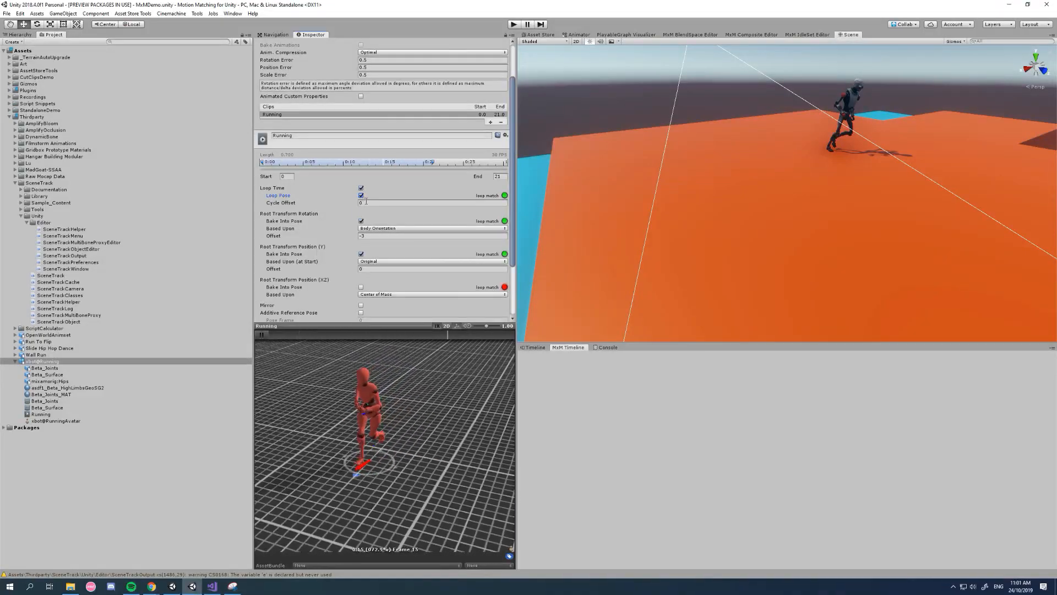
left_click(361, 195)
mouse_move(387, 420)
right_mouse_down()
mouse_move(456, 417)
mouse_move(377, 417)
right_mouse_up()
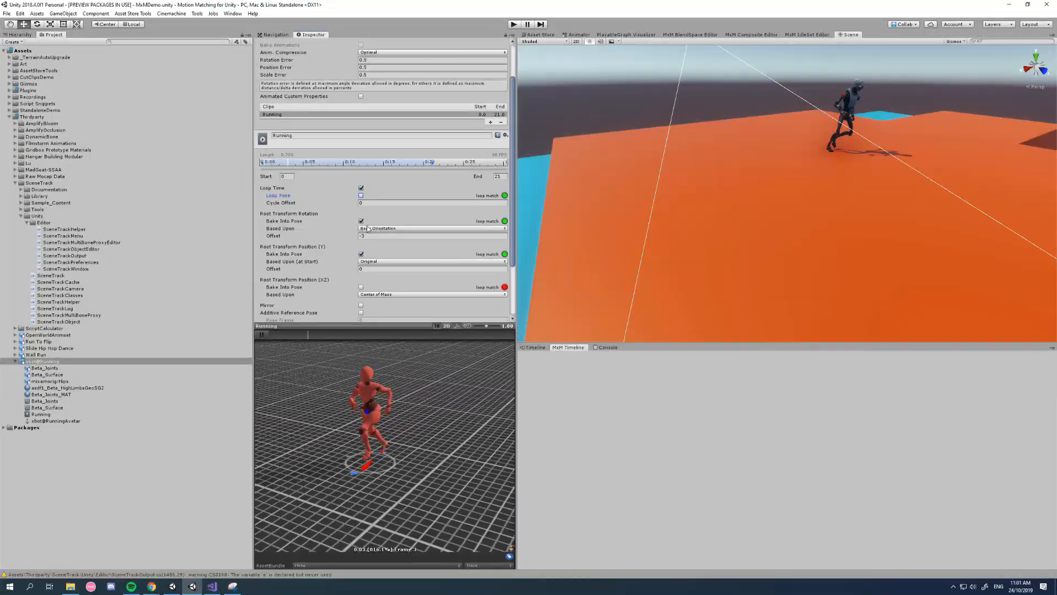
Try a Root Transform Position (Y) offset of 2.3 while viewing the preview at ground level, and return it to 0.
scroll(339, 223, "down", 2)
left_click(366, 244)
right_click_drag(395, 423, 355, 398)
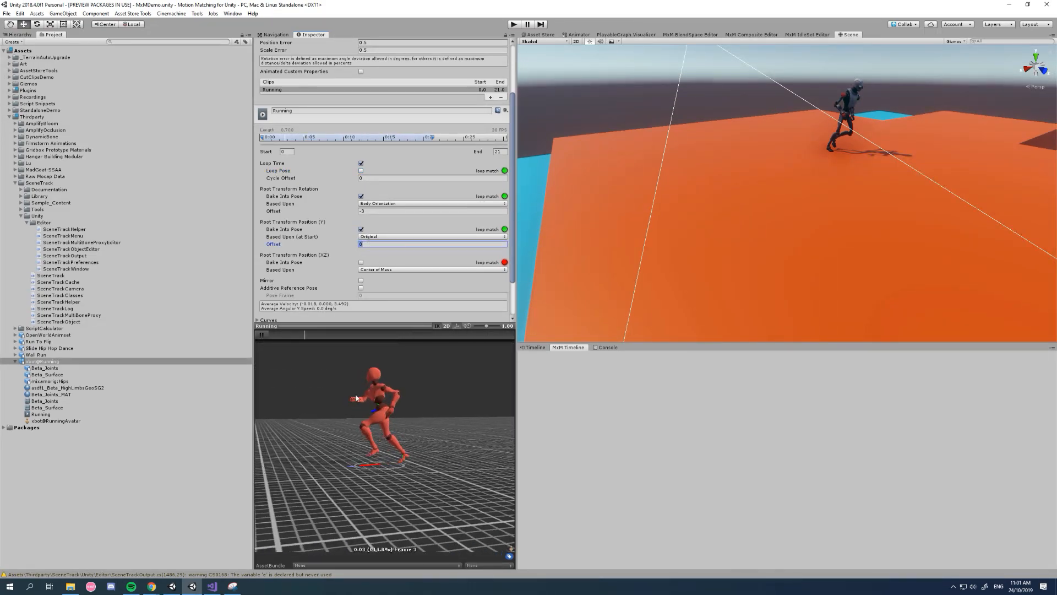
left_click(447, 326)
left_click(447, 325)
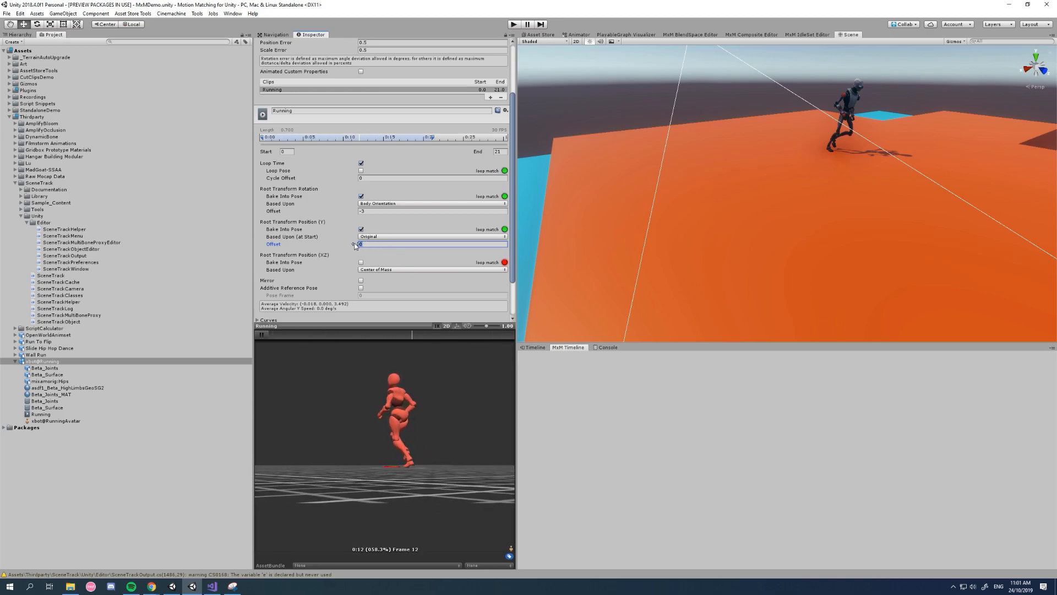
type("2.35")
key("BackSpace")
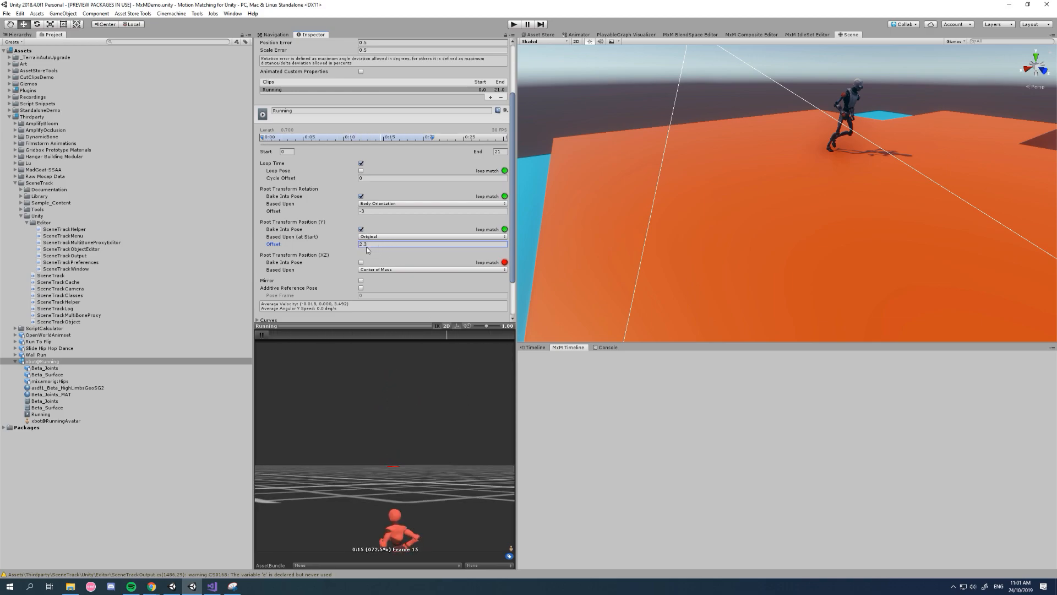
mouse_move(357, 243)
left_mouse_down()
mouse_move(369, 246)
mouse_move(351, 244)
left_mouse_up()
left_click(377, 246)
type("0")
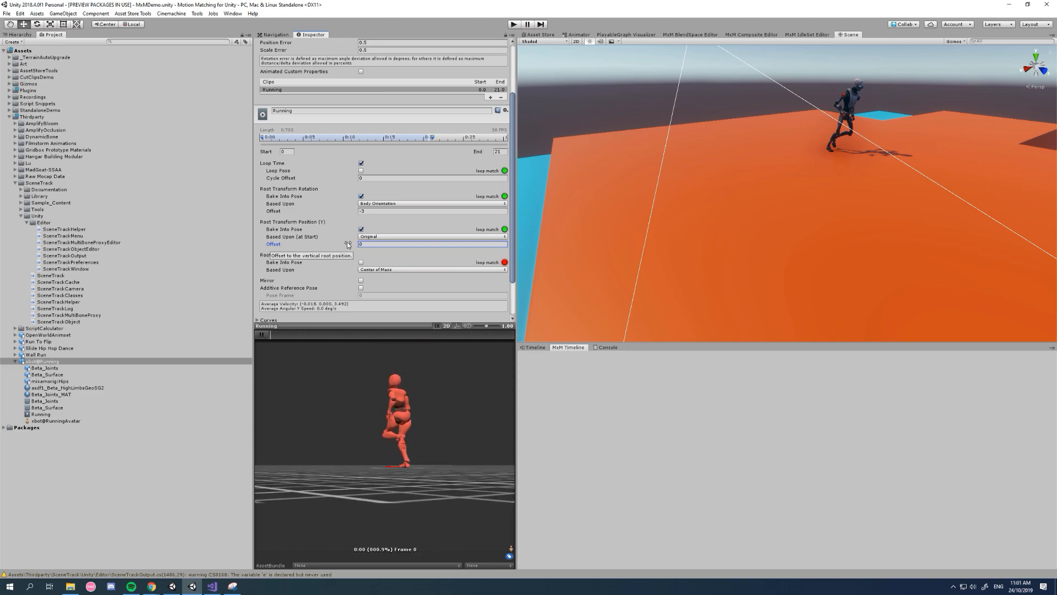
Apply the Running clip's animation settings, and disable material import for the xbot@Running model.
scroll(395, 223, "down", 3)
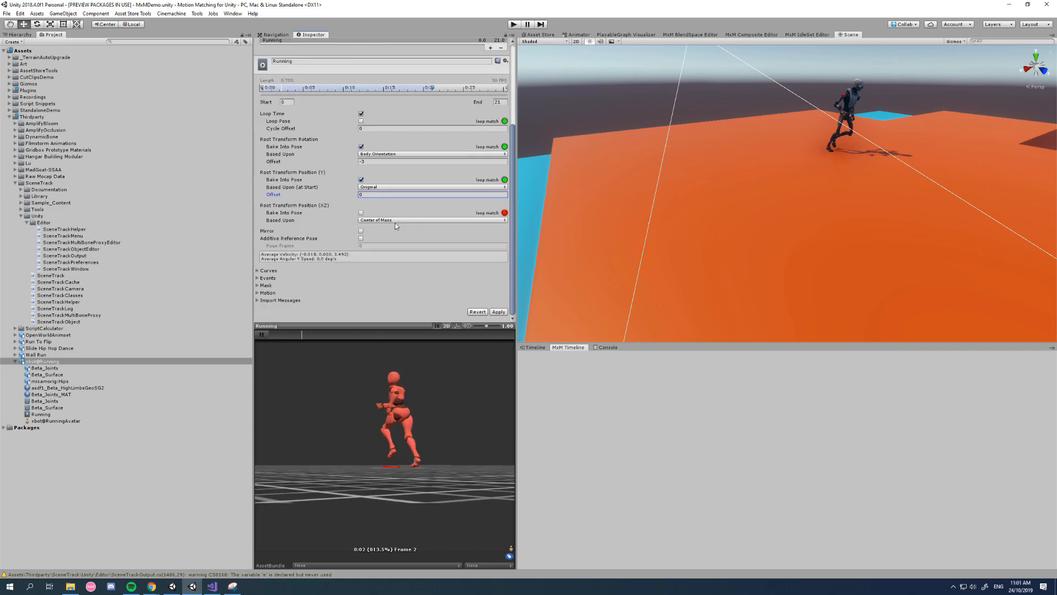
left_click(499, 312)
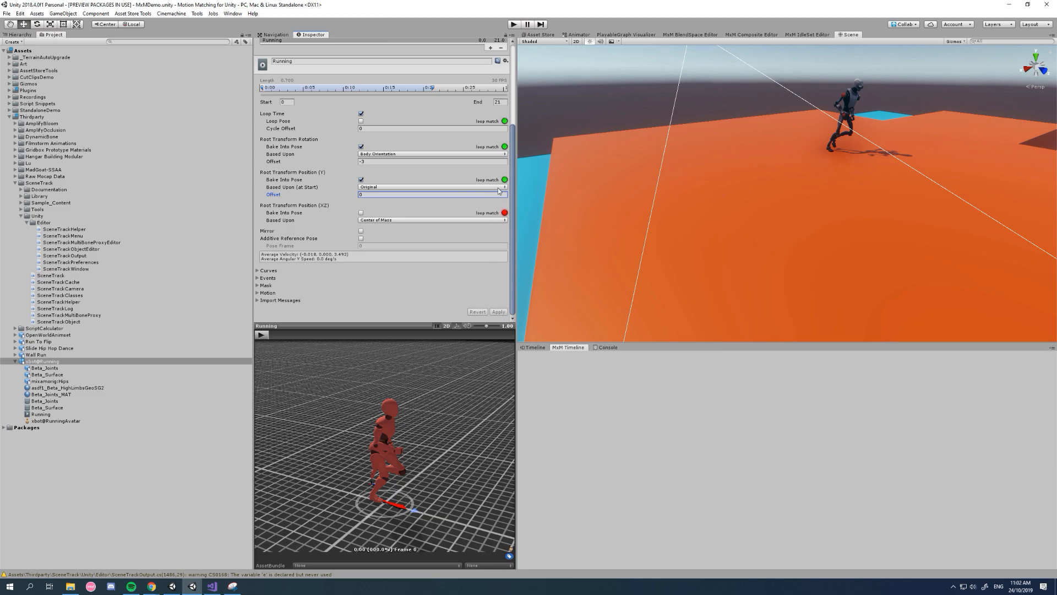
left_click_drag(514, 196, 510, 113)
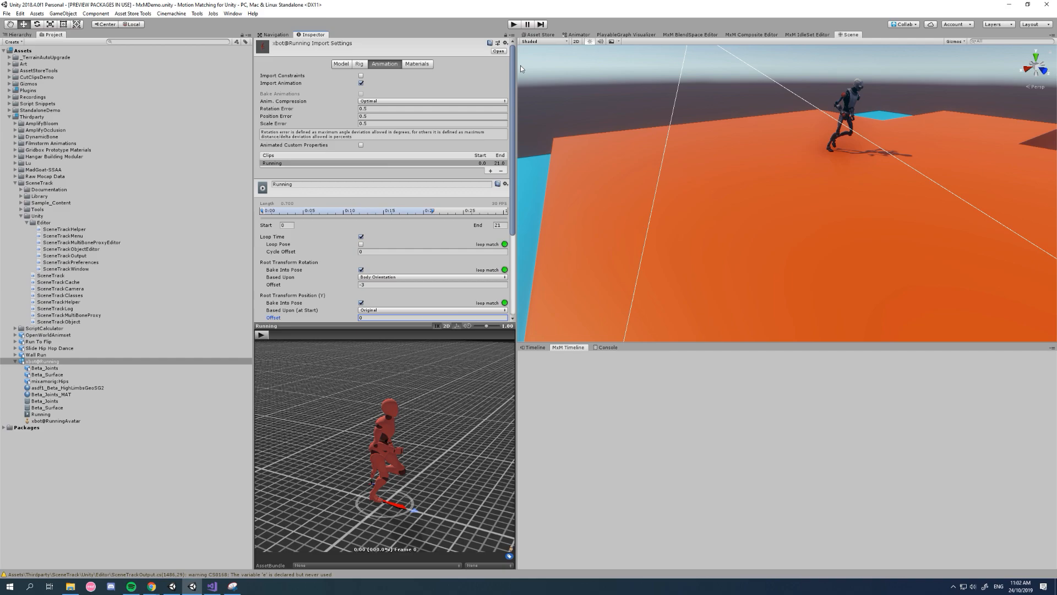
left_click(414, 64)
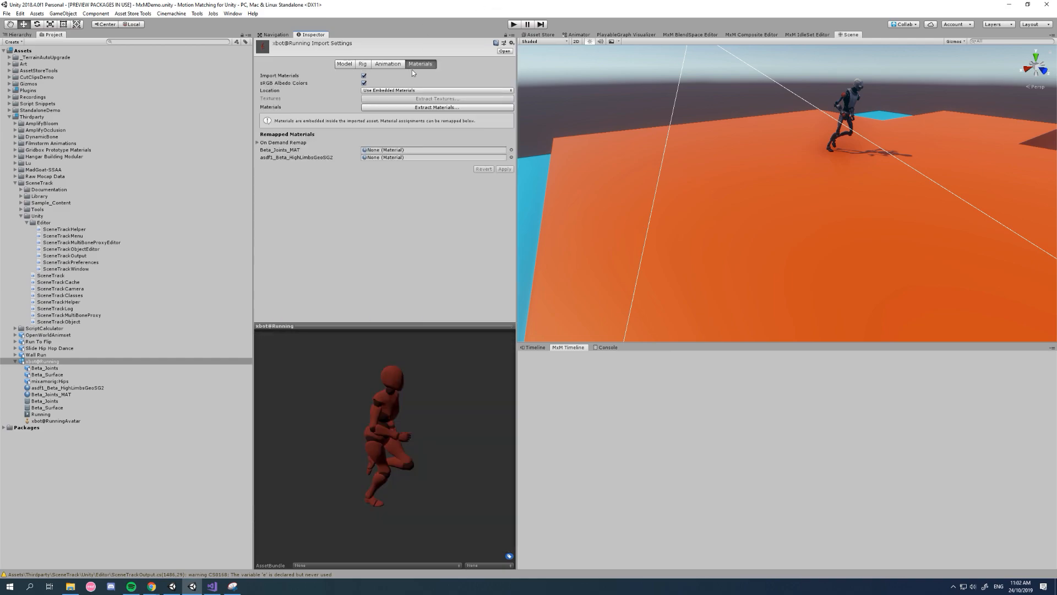
left_click(364, 76)
left_click(504, 105)
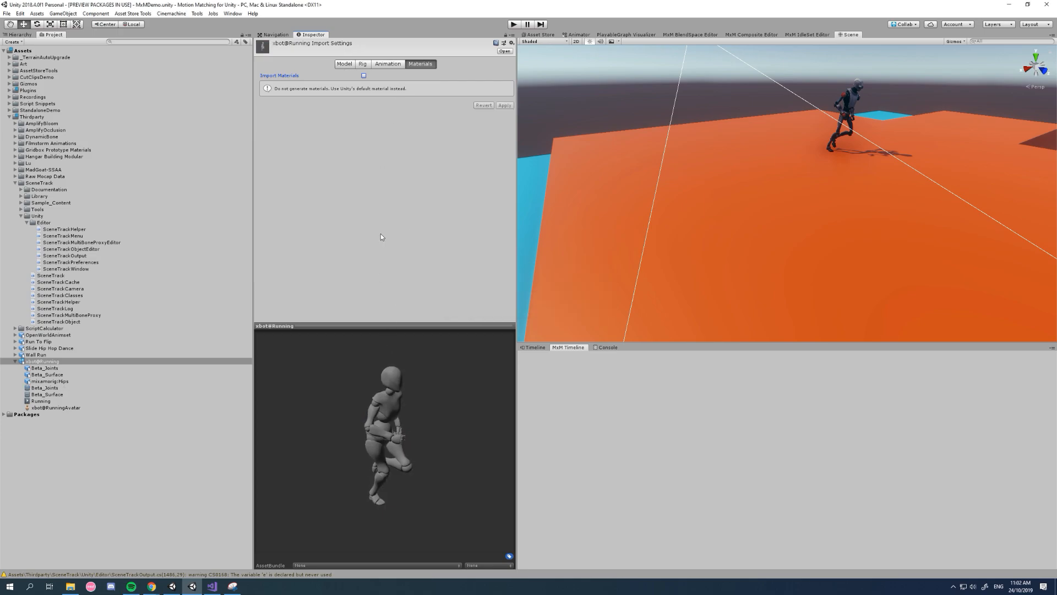
Review the Running clip's Motion and Import Messages settings and the avatar asset inside xbot@Running.
left_click(389, 65)
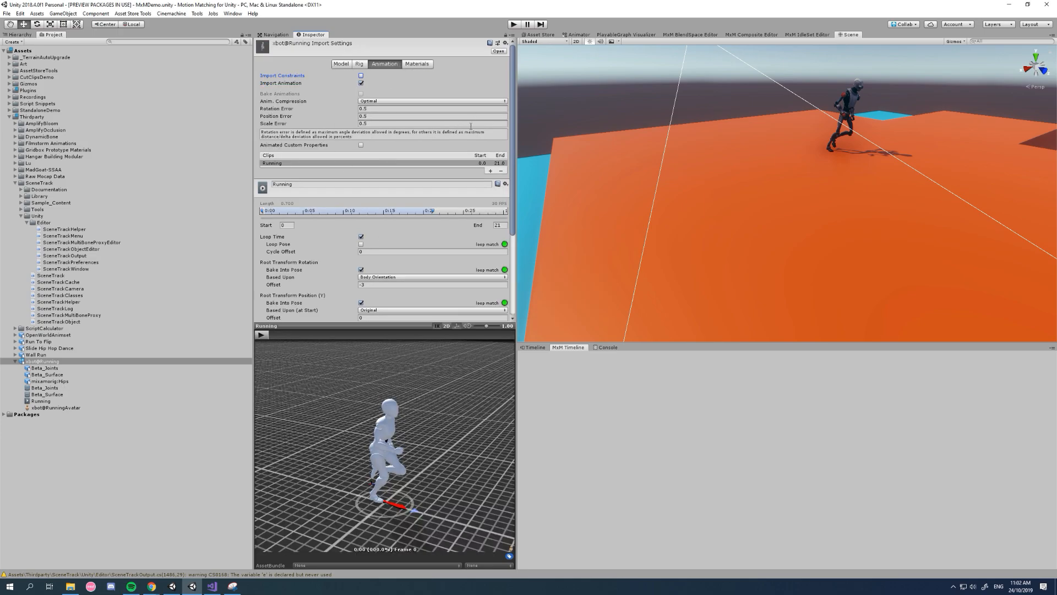
scroll(445, 187, "down", 5)
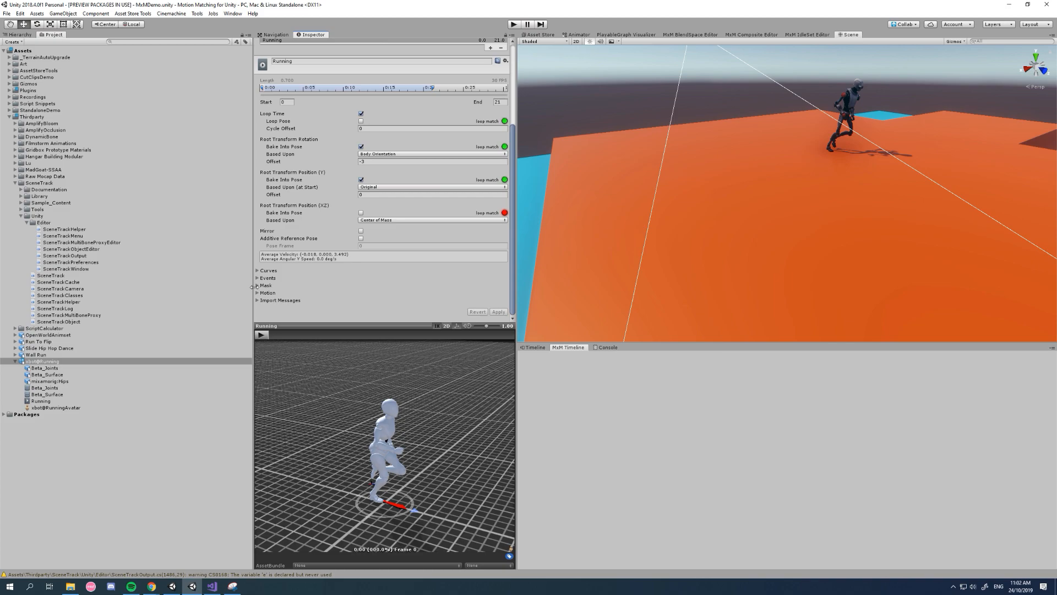
left_click(257, 294)
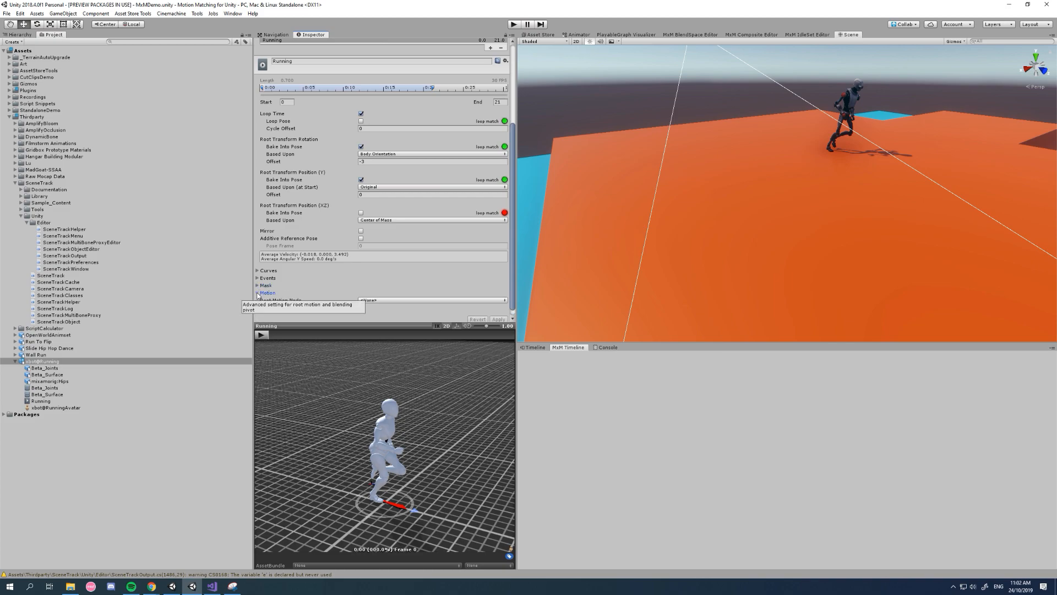
left_click(257, 293)
left_click(257, 301)
left_click(256, 300)
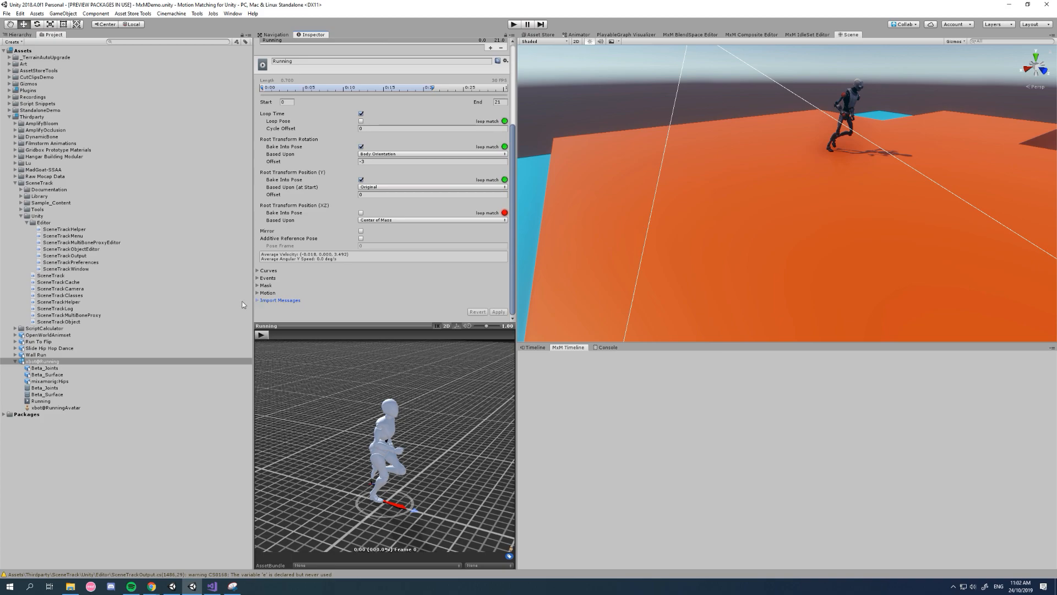
left_click(53, 408)
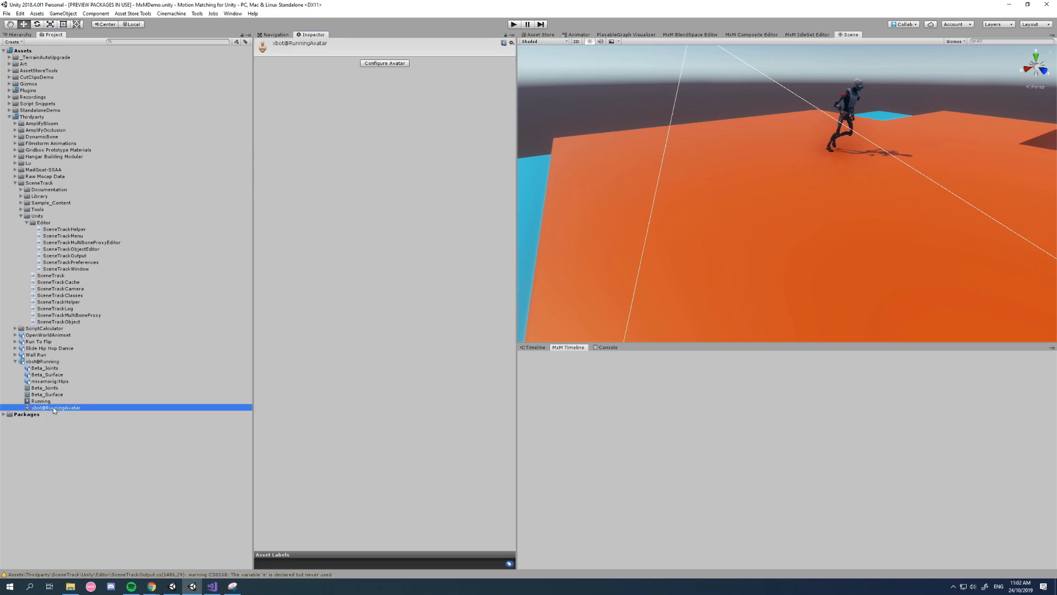
left_click(51, 362)
left_click(56, 407)
Switch to Mixamo in the browser and search the animations for "walking".
left_click_drag(429, 3, 1056, 165)
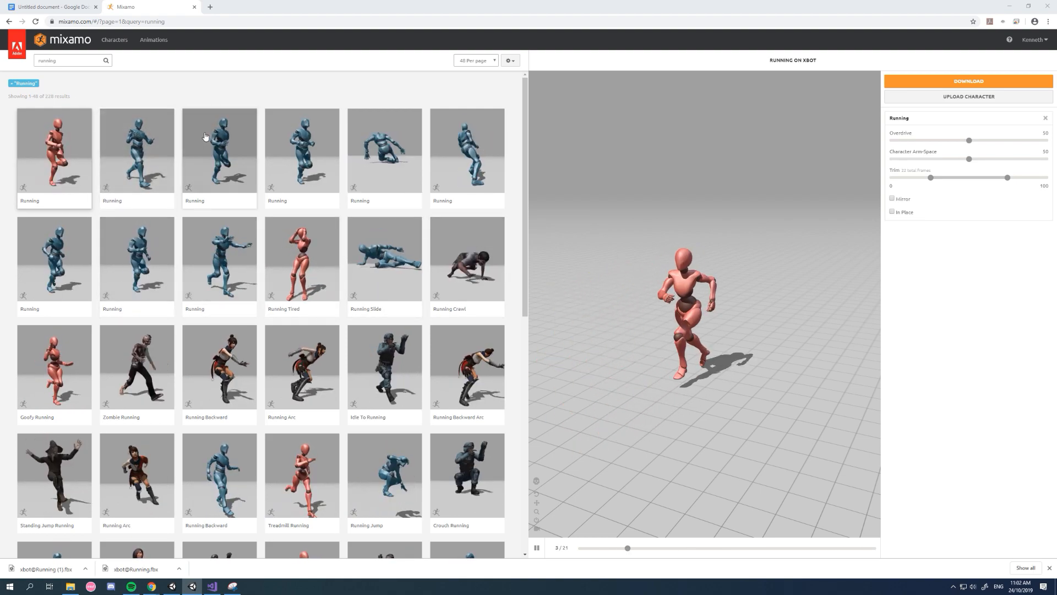
left_click(47, 61)
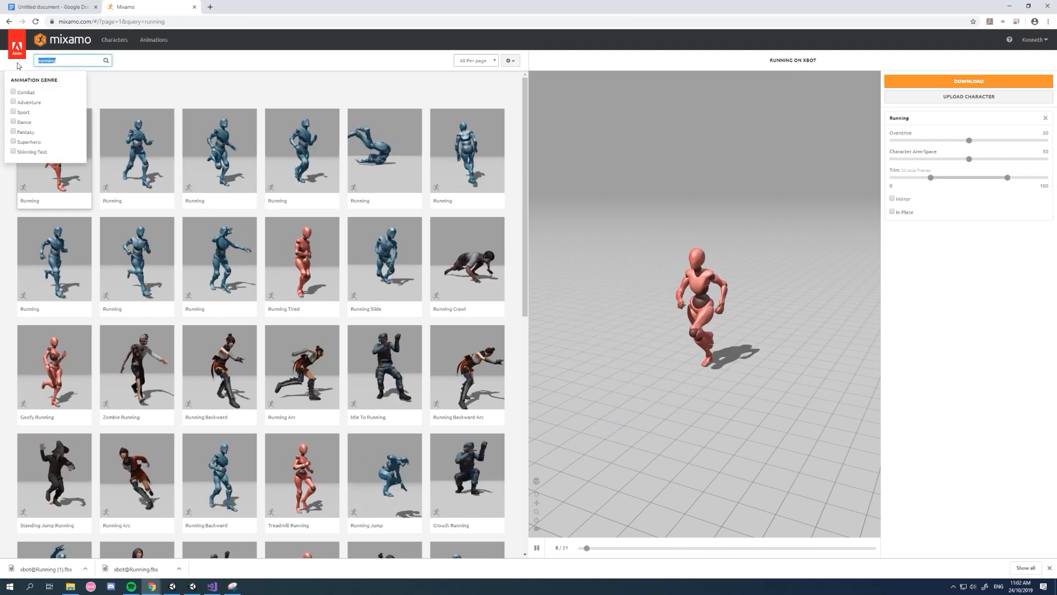
type("walk")
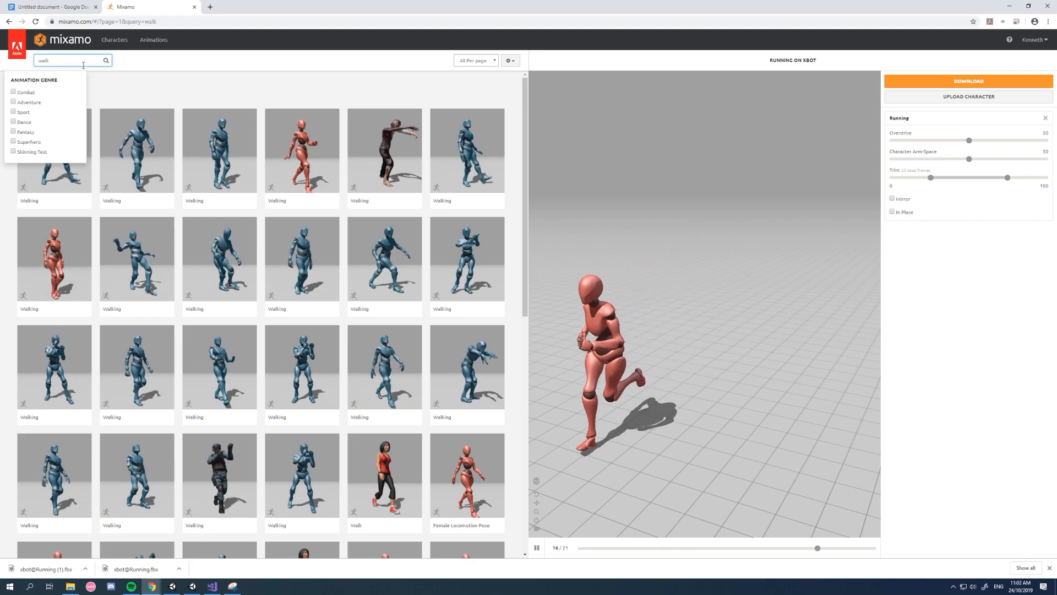
key("BackSpace")
key("BackSpace")
type("walking")
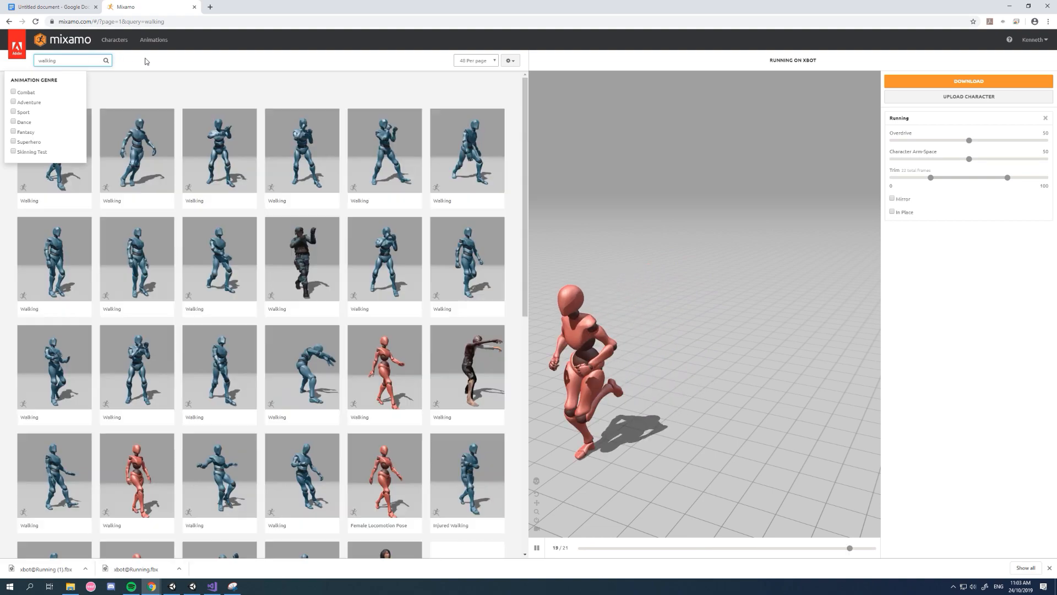
left_click(155, 64)
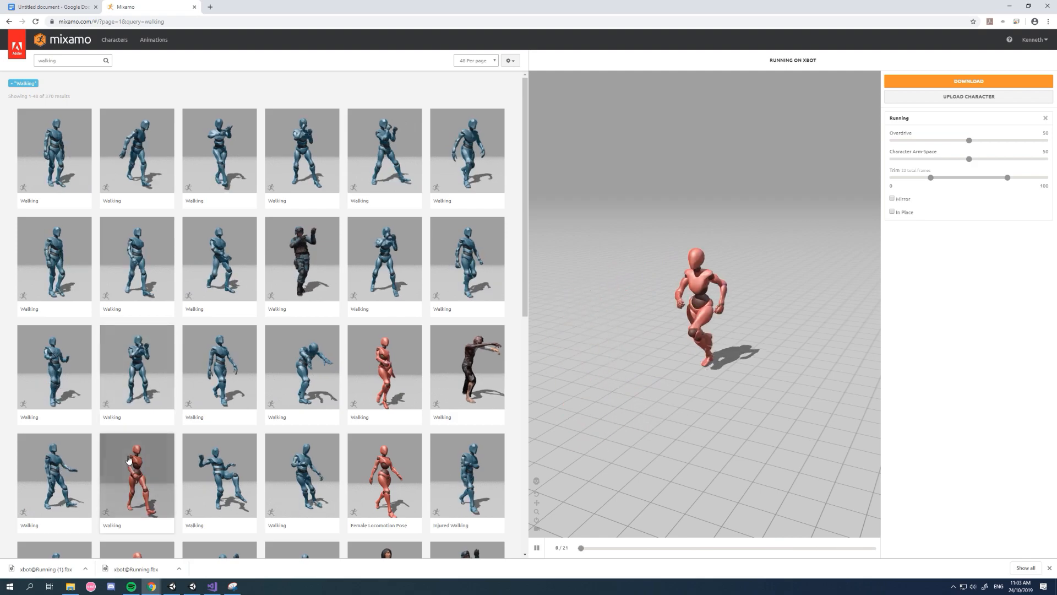
Choose a Walking animation shown on the red character and download it as FBX for Unity with skin, 30 frames per second and no keyframe reduction.
scroll(133, 405, "down", 1)
left_click(137, 441)
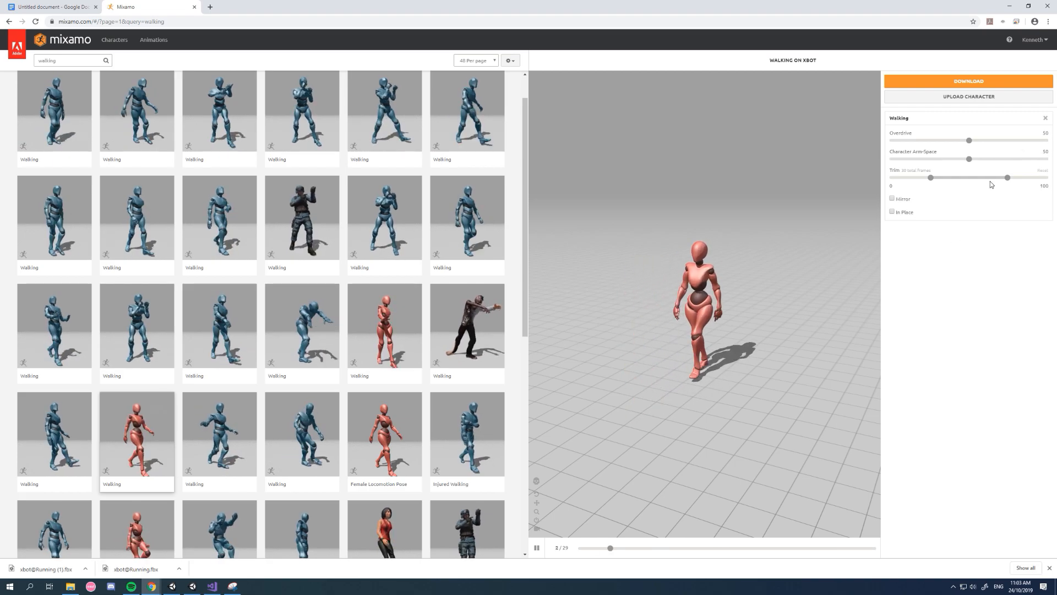
left_click(961, 82)
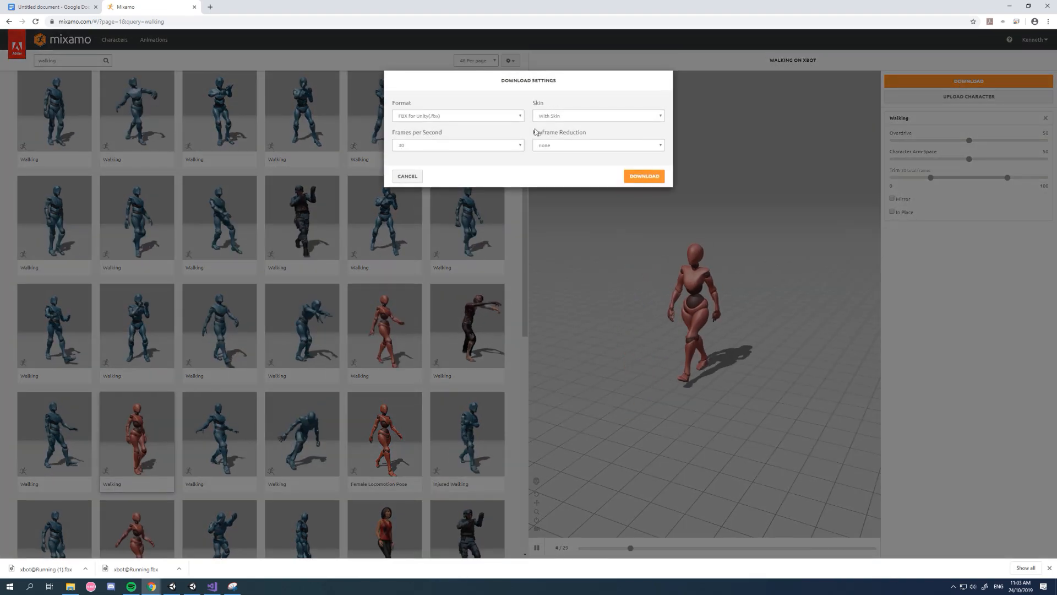
left_click(645, 176)
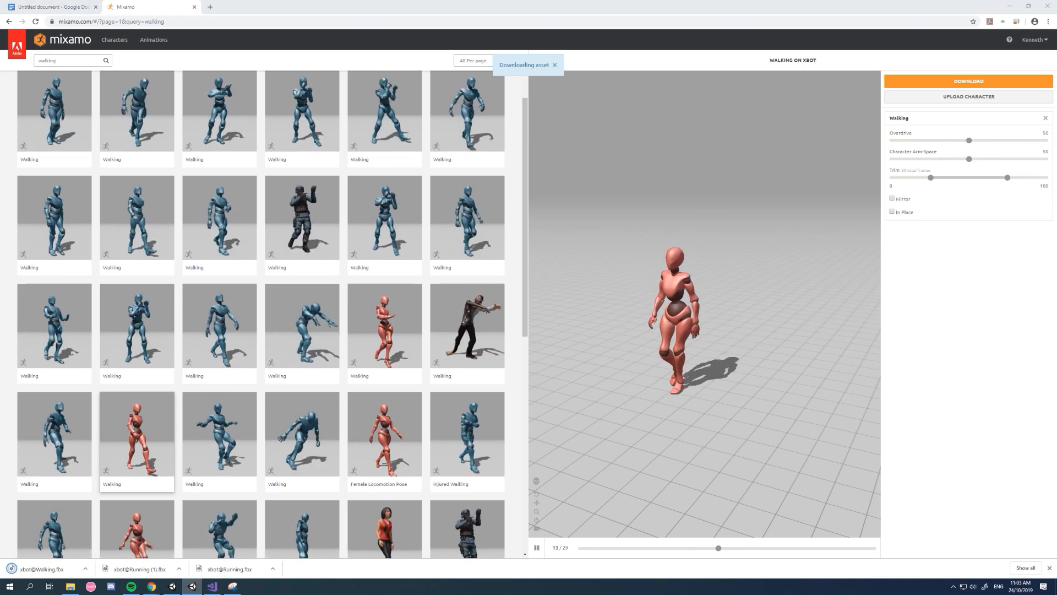
left_click(85, 569)
left_click(107, 541)
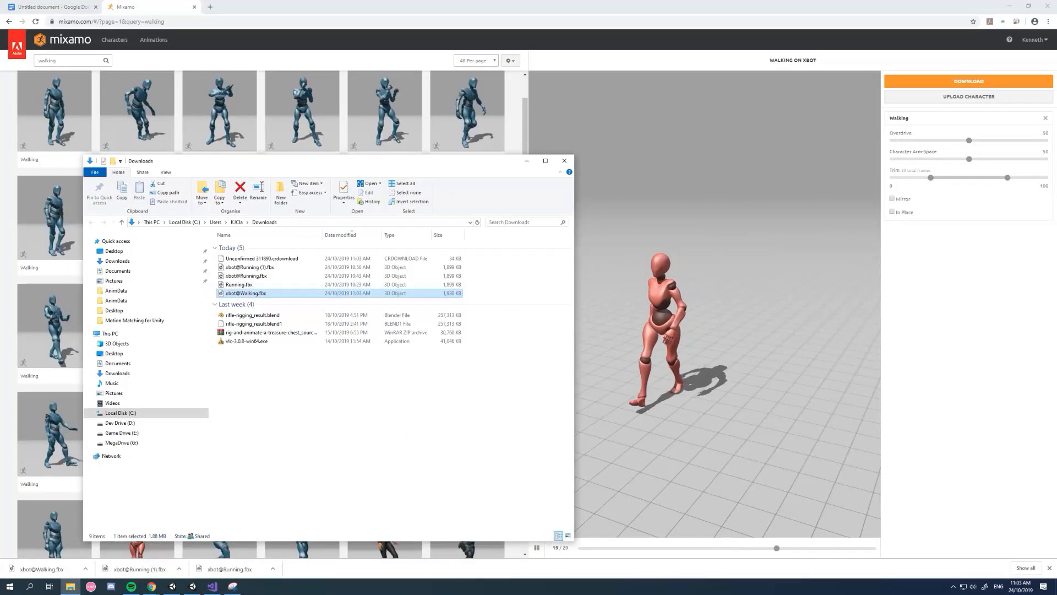
left_click_drag(1056, 212, 754, 71)
left_click_drag(246, 293, 716, 421)
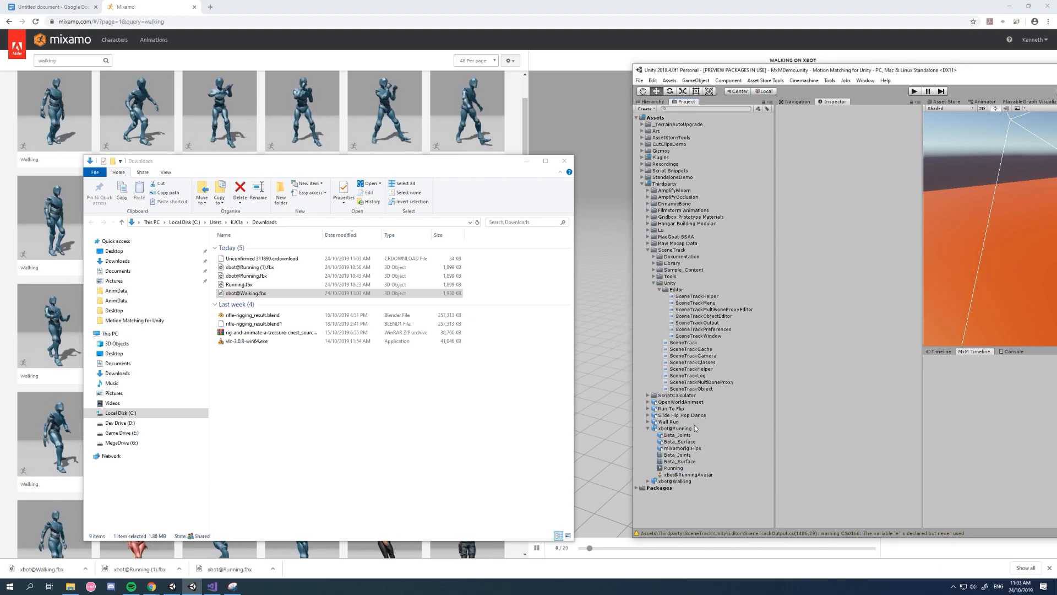
left_click(527, 161)
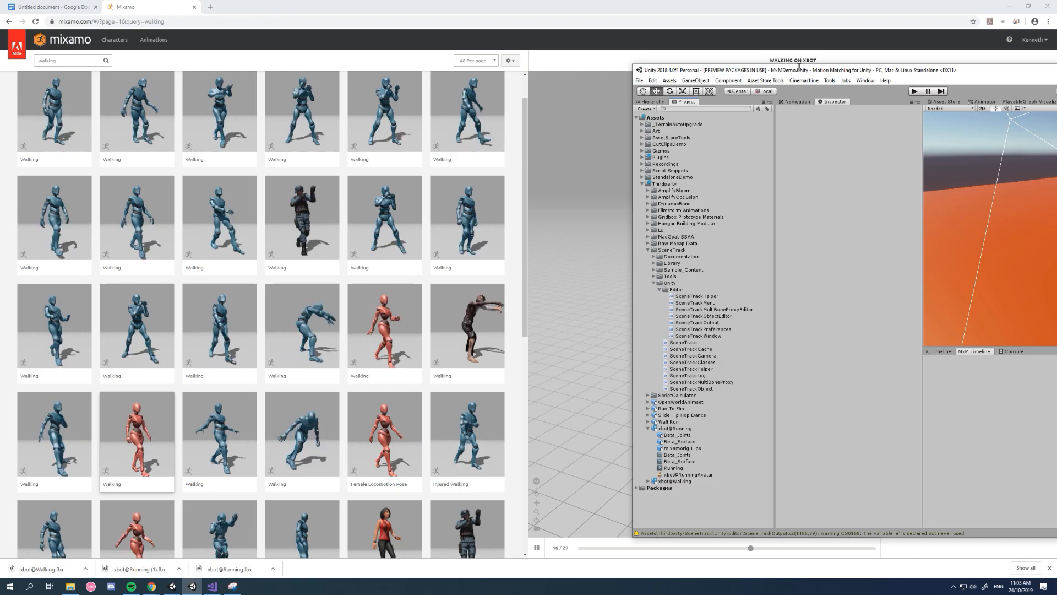
double_click(832, 73)
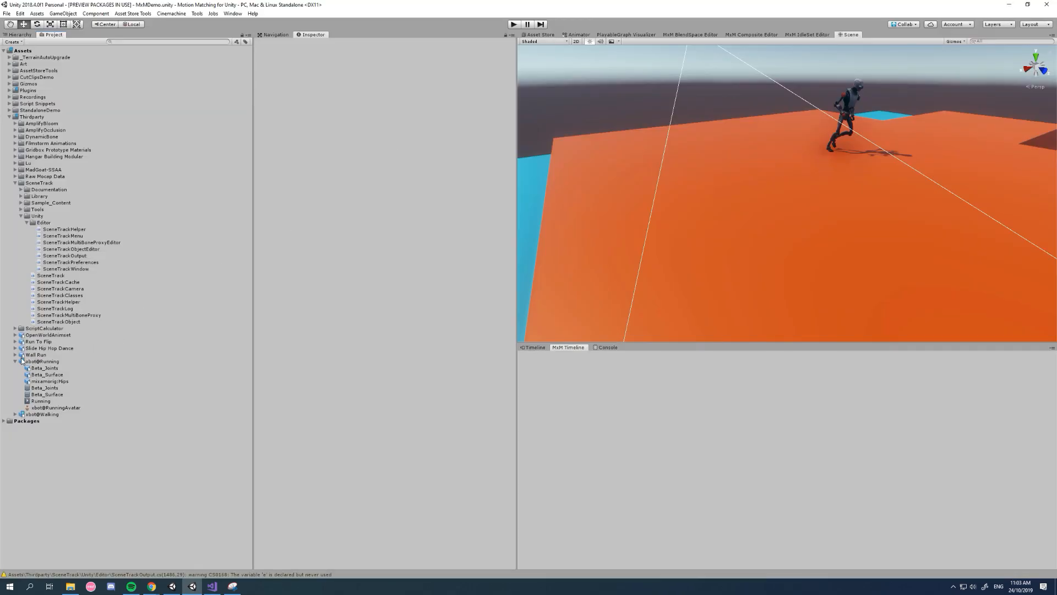
Set the rig animation type of the xbot@Walking model to Humanoid.
left_click(15, 414)
left_click(27, 416)
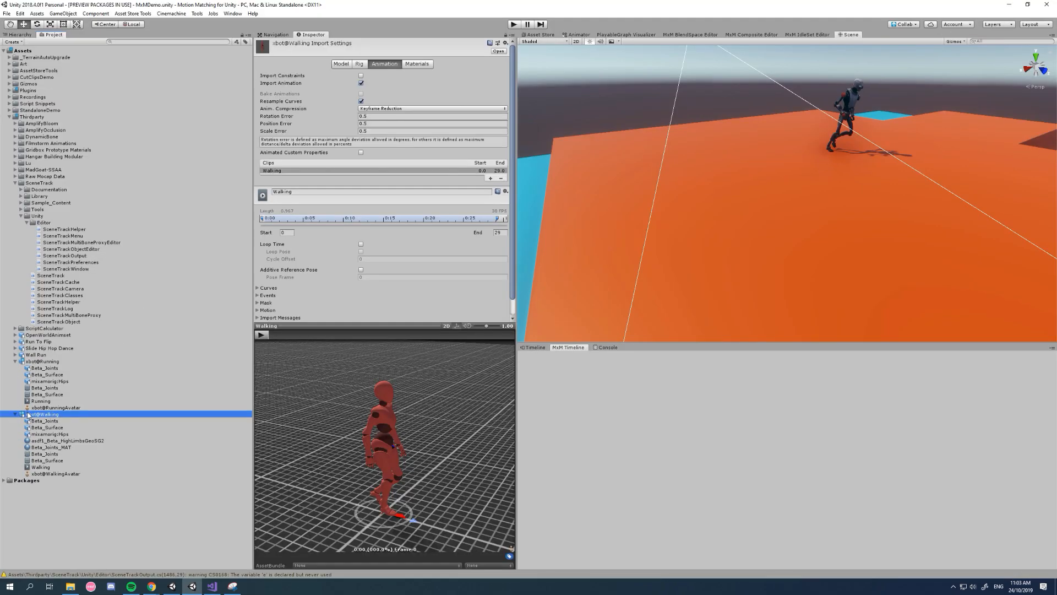
left_click(361, 64)
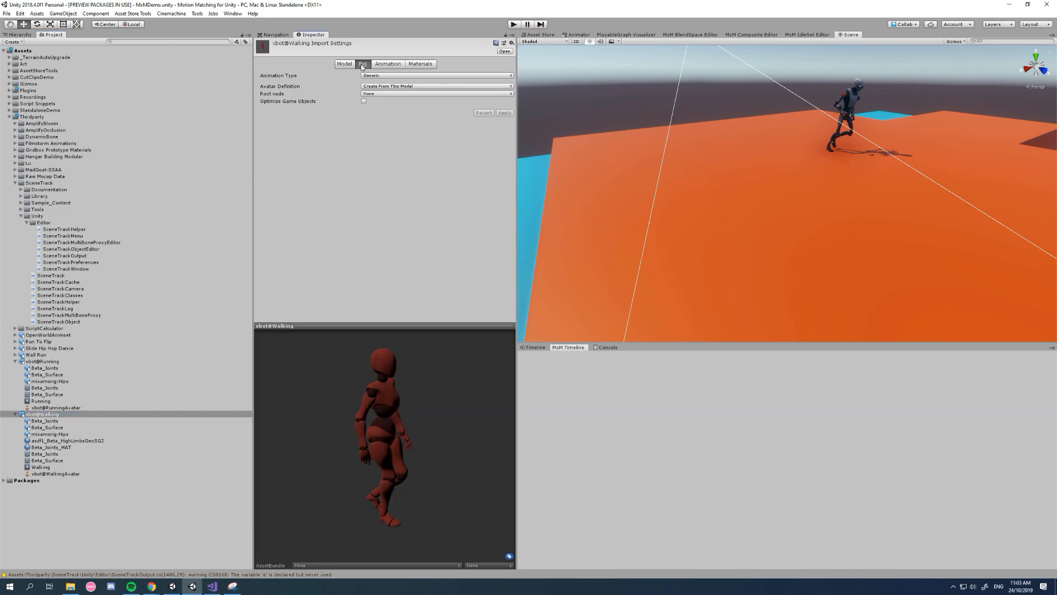
left_click(394, 76)
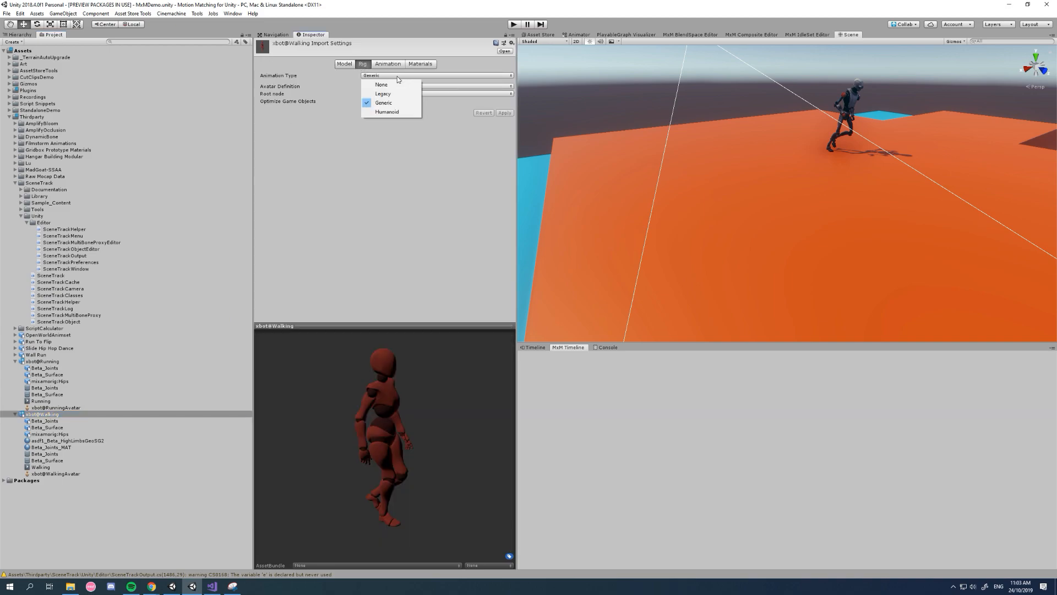
left_click(383, 112)
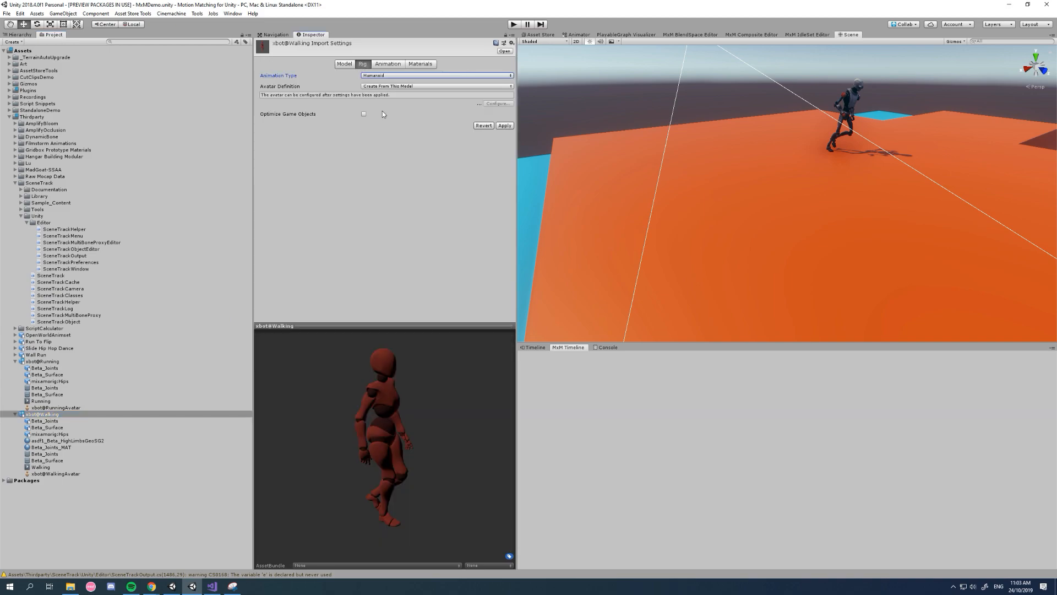
Set xbot@Walking's avatar definition to Copy From Other Avatar with xbot@RunningAvatar as the source, and apply the rig settings.
left_click(417, 86)
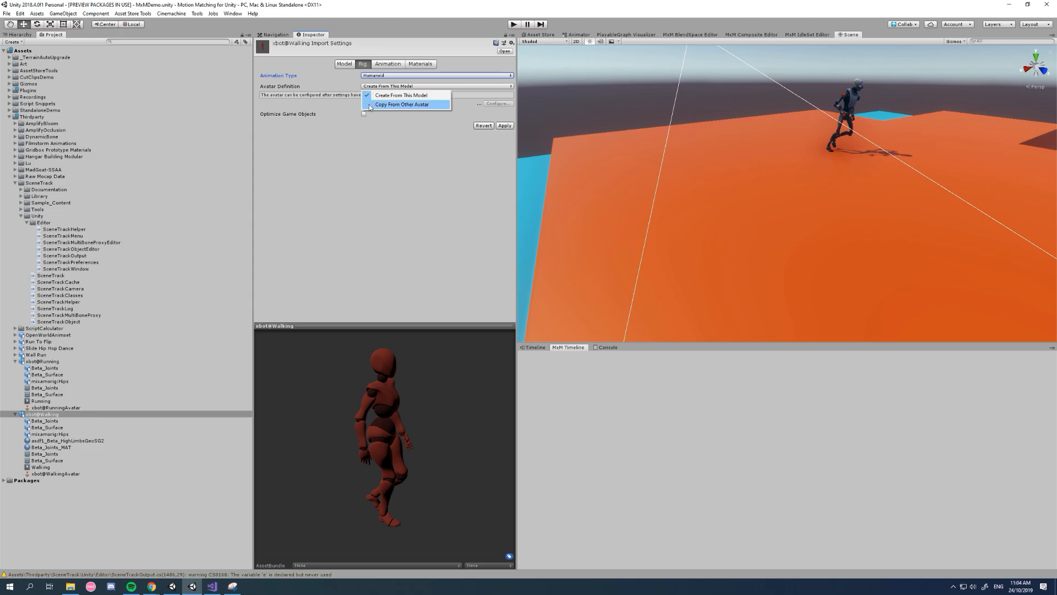
left_click(382, 104)
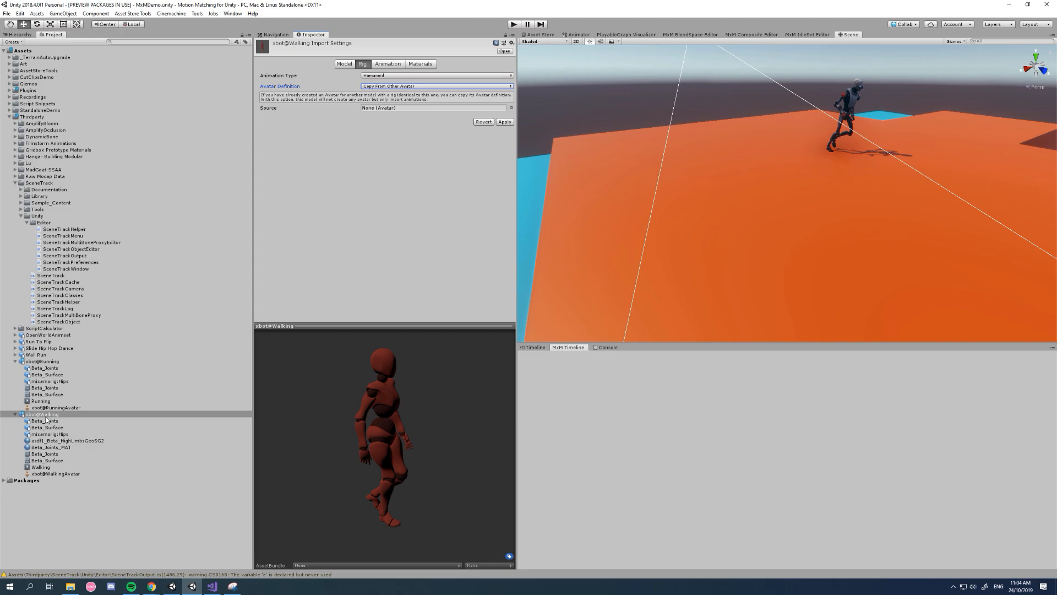
left_click_drag(48, 410, 380, 108)
left_click(504, 122)
Bake the Walking clip's Root Transform Rotation, based upon Body Orientation, and its Root Transform Position (Y) into the pose.
left_click(388, 64)
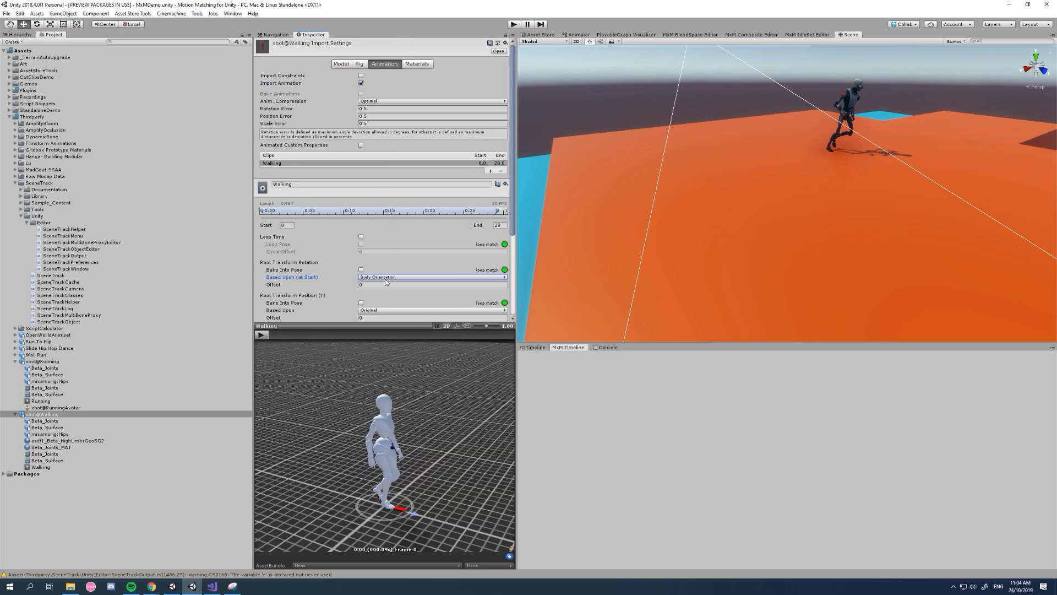
scroll(385, 282, "down", 5)
left_click(361, 147)
left_click(381, 155)
left_click(381, 156)
left_click(362, 180)
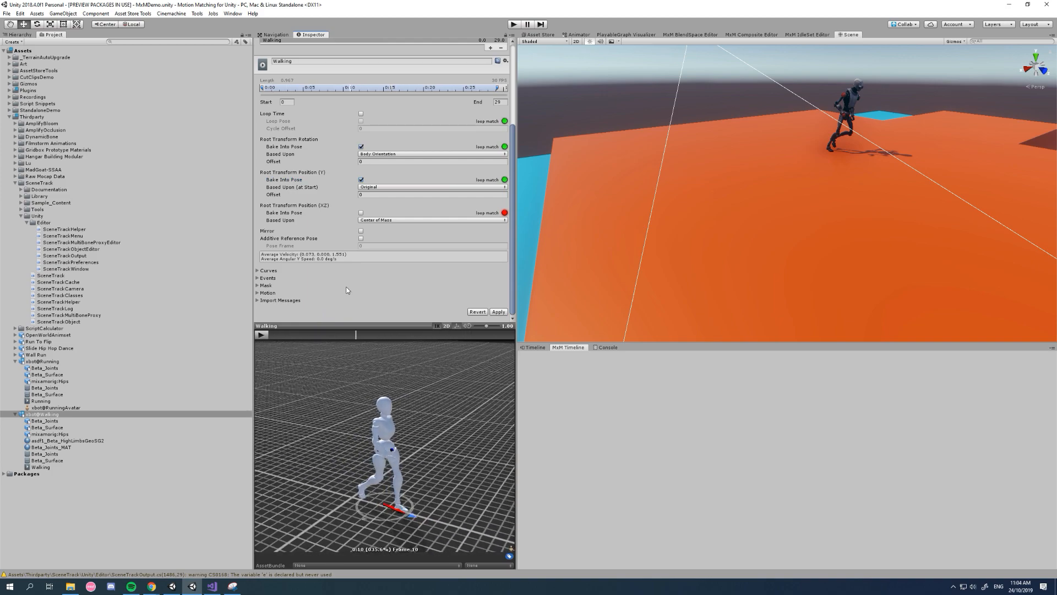
Try Root Transform Rotation offsets of 11.83 and 8.63 on the Walking clip, applying the latter and playing the preview.
left_click_drag(343, 162, 492, 167)
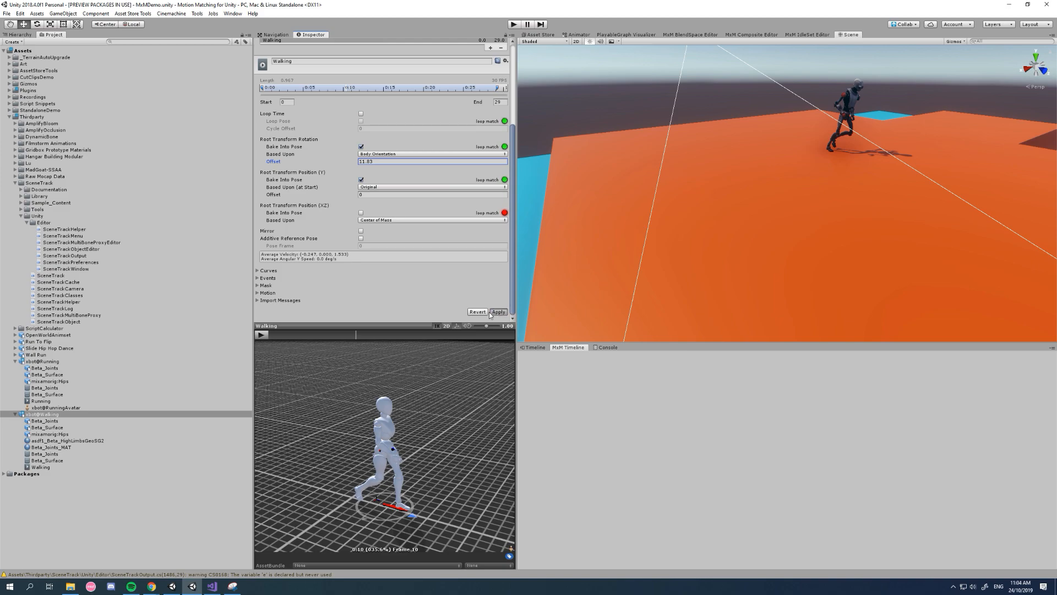
left_click(262, 335)
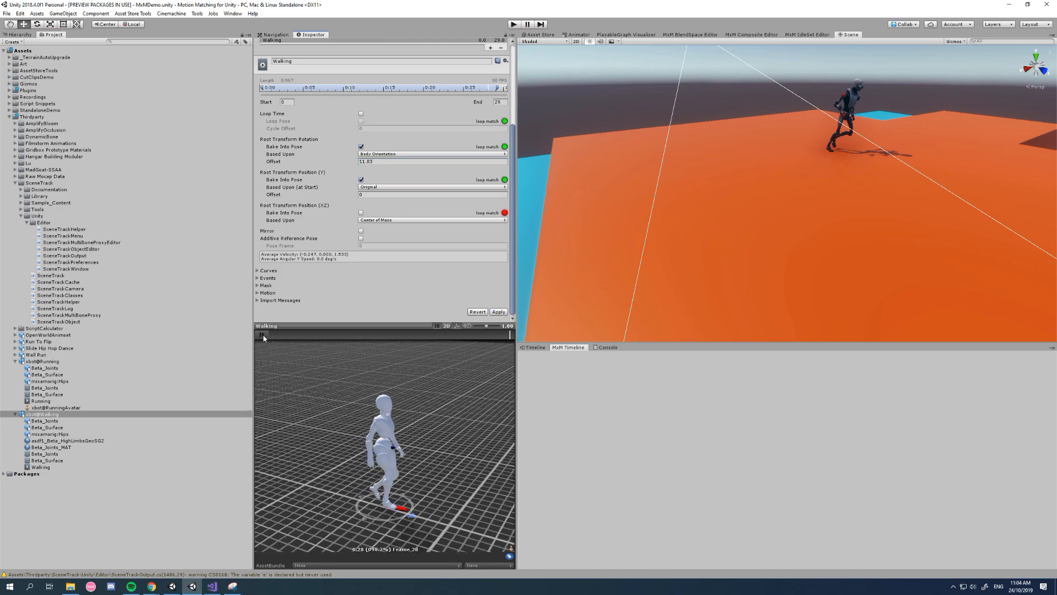
left_click(263, 335)
left_click_drag(357, 160, 344, 163)
left_click(499, 312)
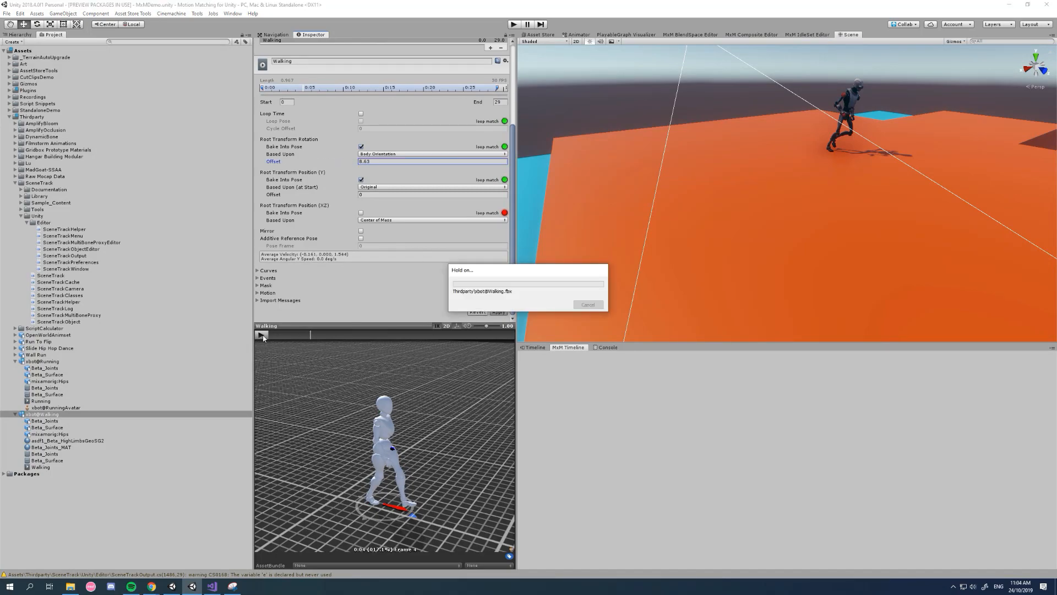
left_click(263, 335)
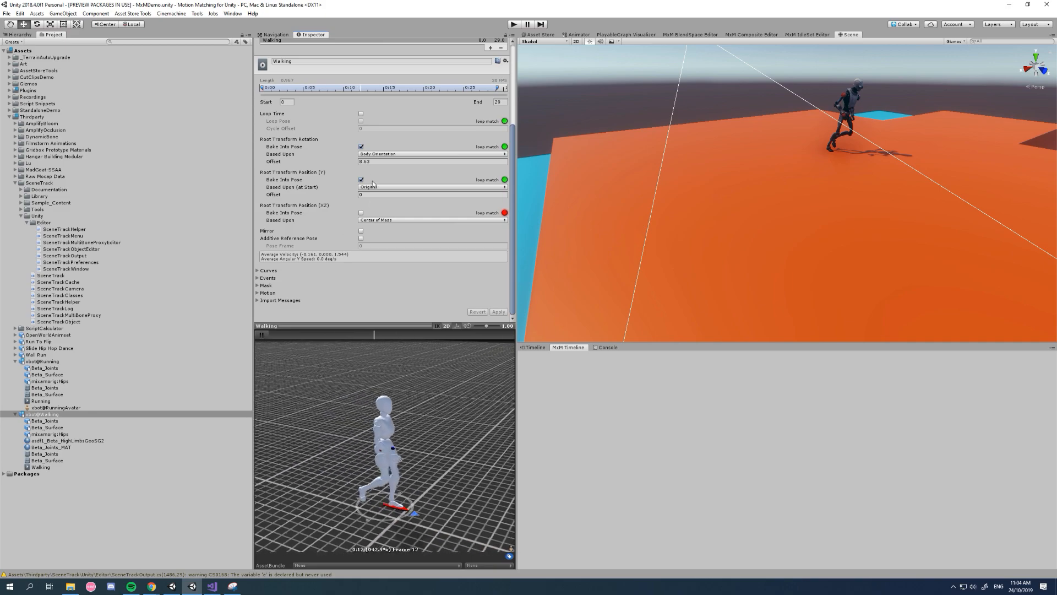
Try Root Transform Rotation offsets of 7 and 5 on the Walking clip, applying each one.
left_click_drag(330, 161, 293, 161)
type("7")
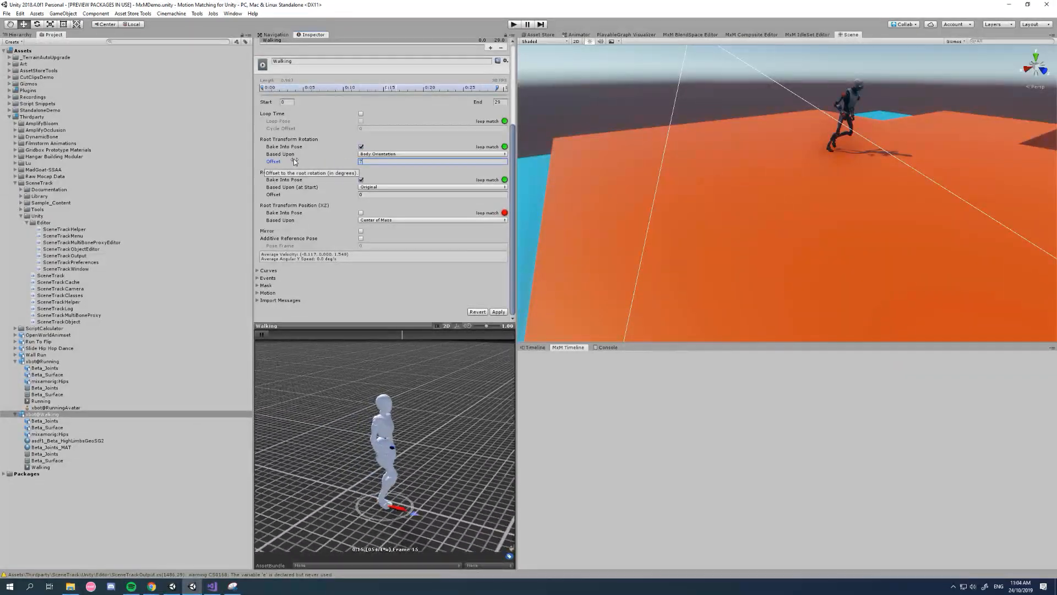
left_click(498, 312)
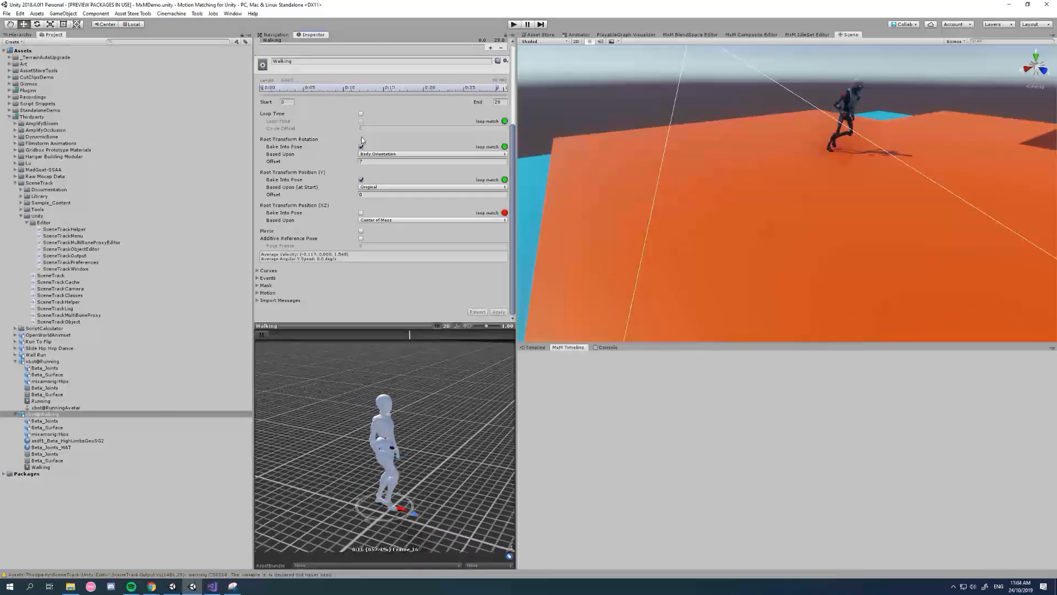
left_click(329, 161)
type("5")
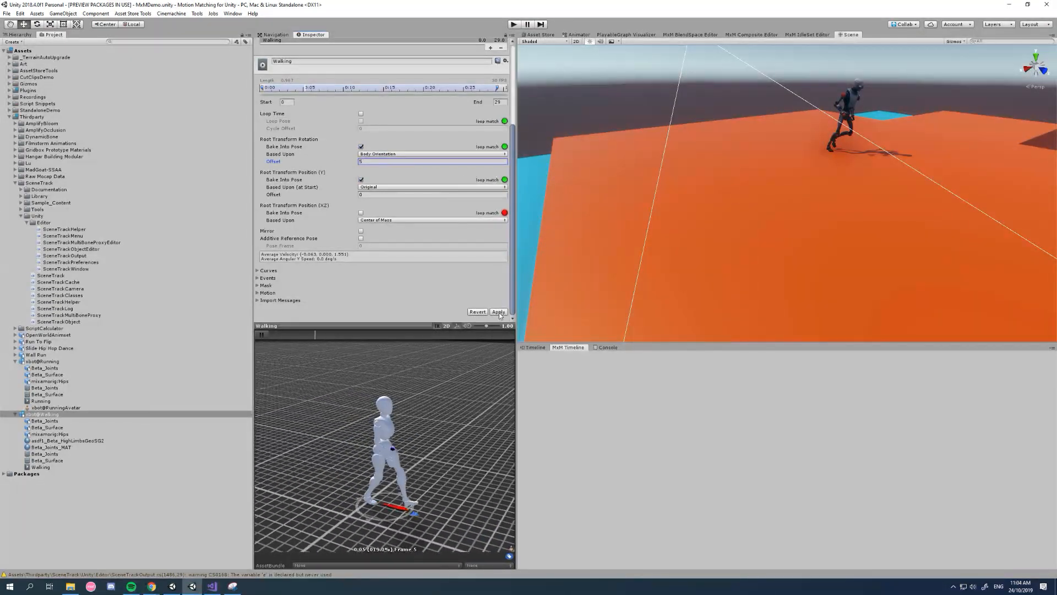
left_click(498, 312)
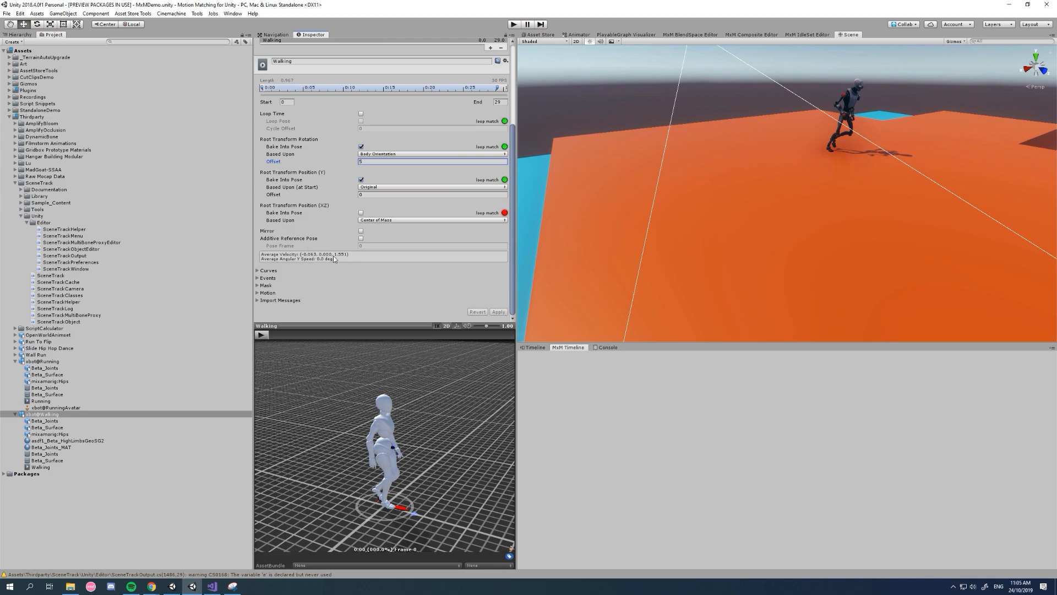
Set the Walking clip's Root Transform Rotation offset to 1.97, apply it, play the preview, and select the Walking clip.
left_click_drag(272, 336, 311, 335)
left_click(357, 163)
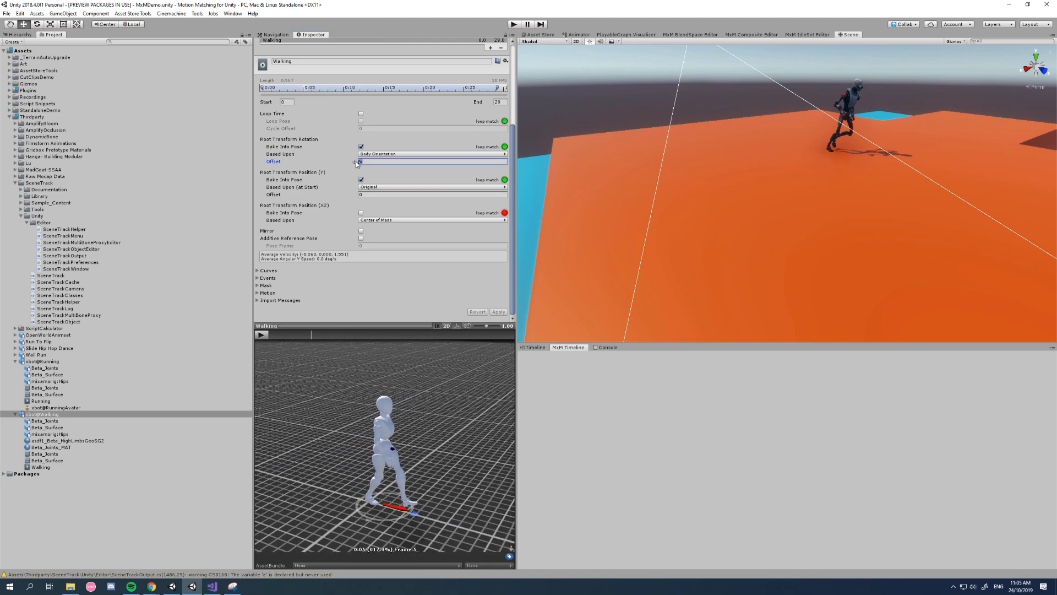
left_click_drag(357, 163, 342, 163)
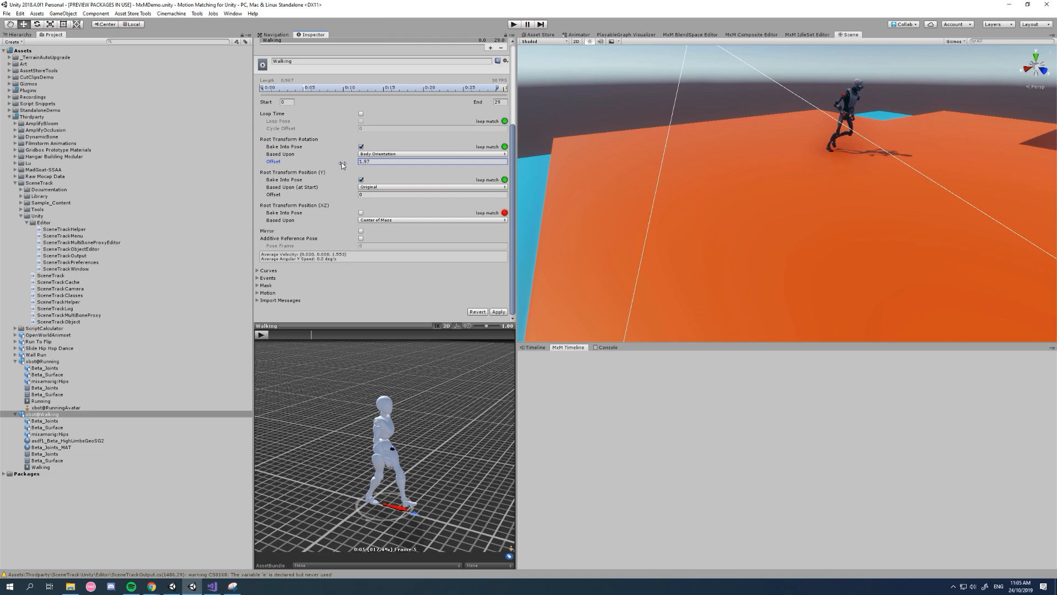
left_click(498, 311)
left_click(262, 335)
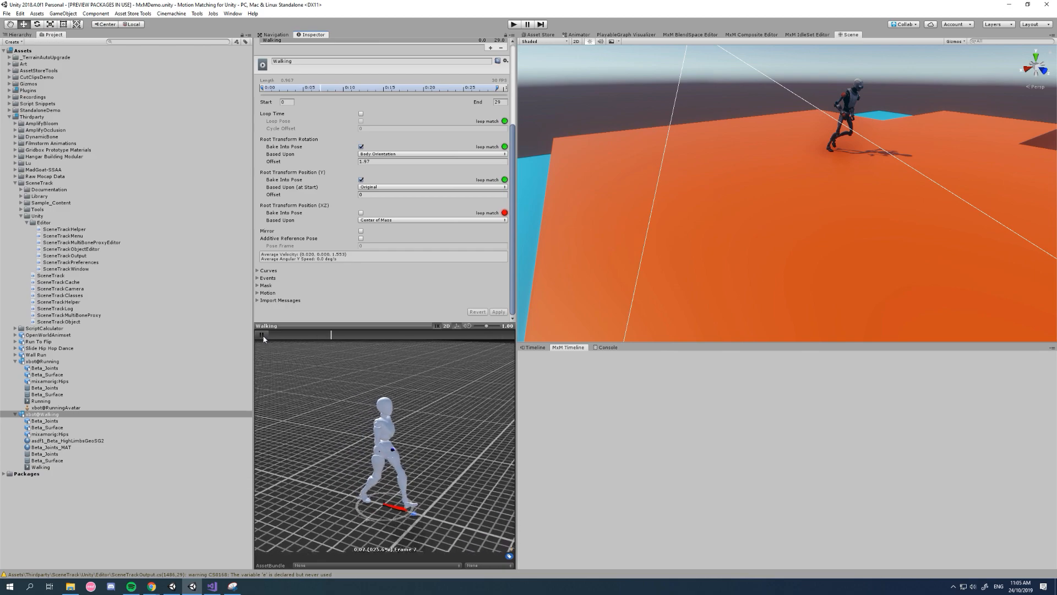
left_click(262, 335)
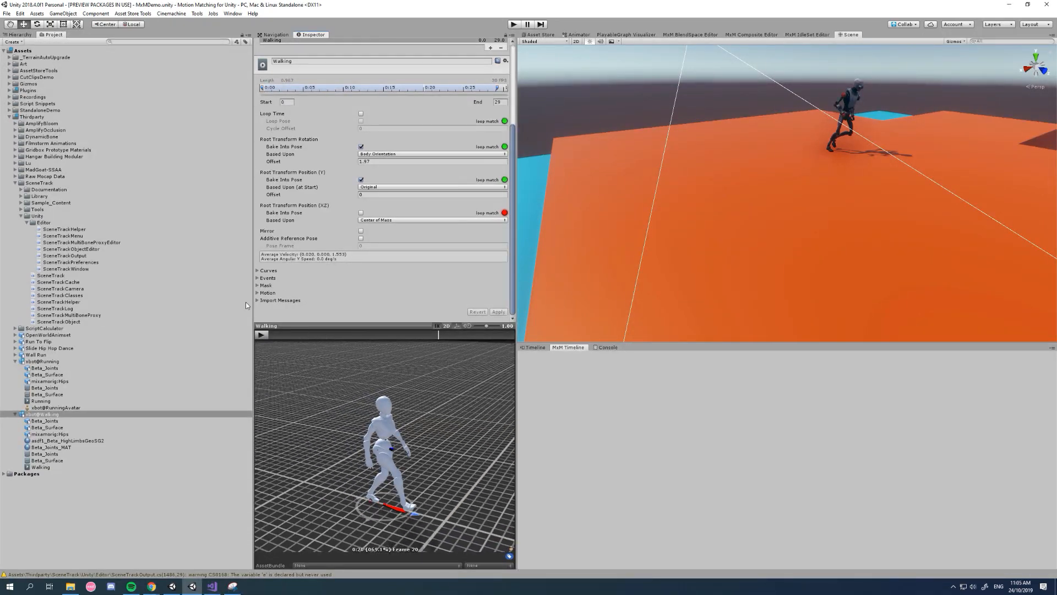
left_click(42, 467)
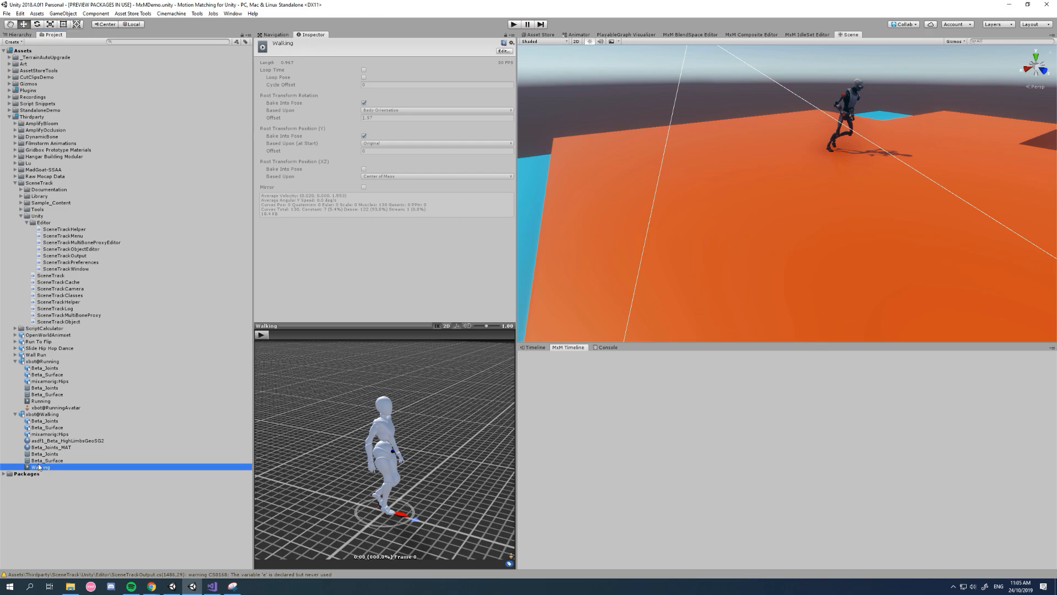
Open the avatar configuration of xbot@Running and inspect its bone mapping, T-pose and available pose options.
left_click(44, 362)
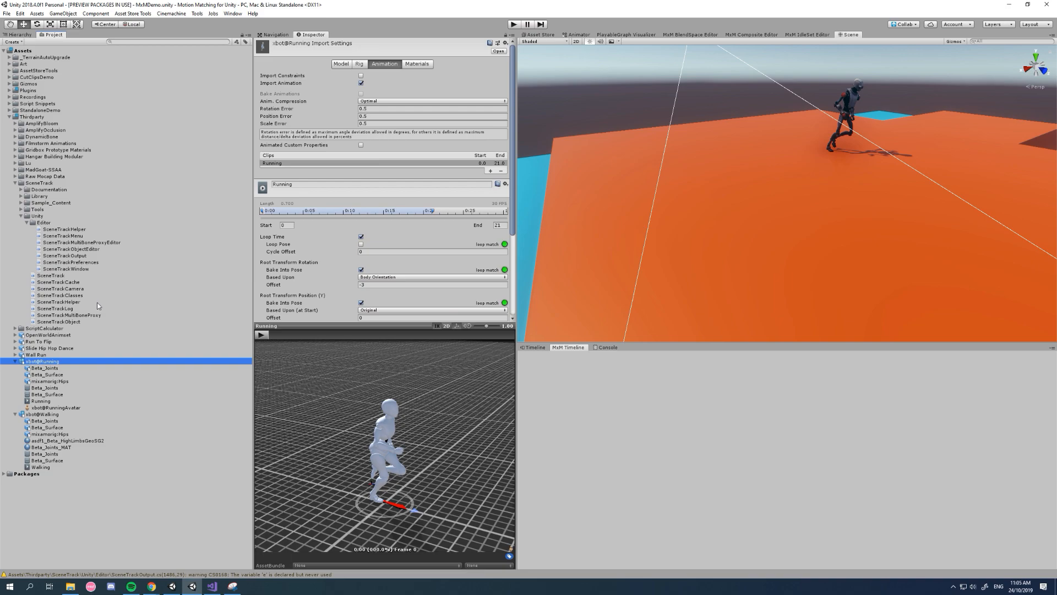
left_click(358, 64)
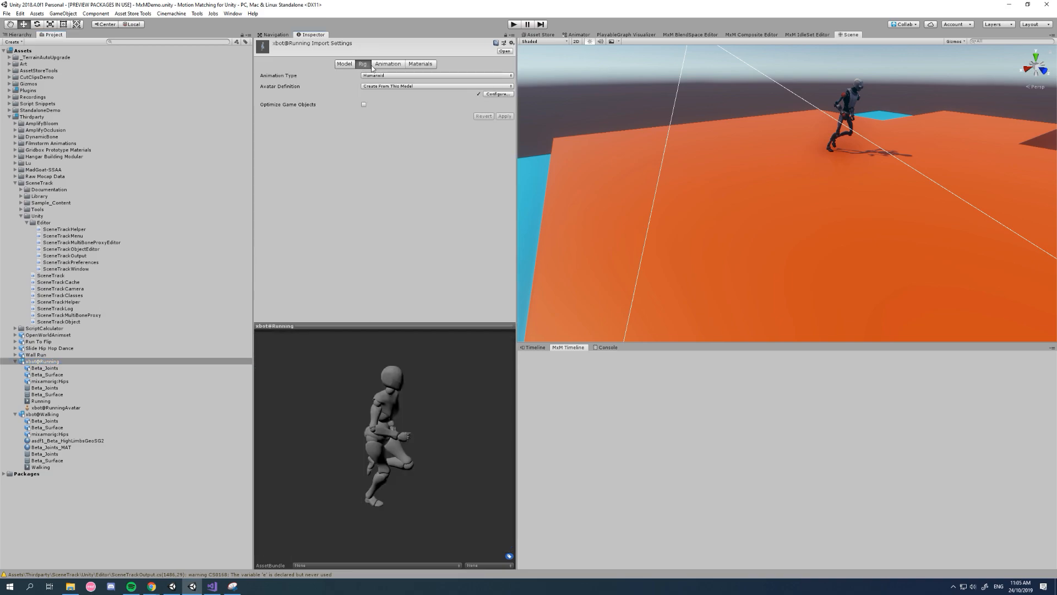
left_click(498, 94)
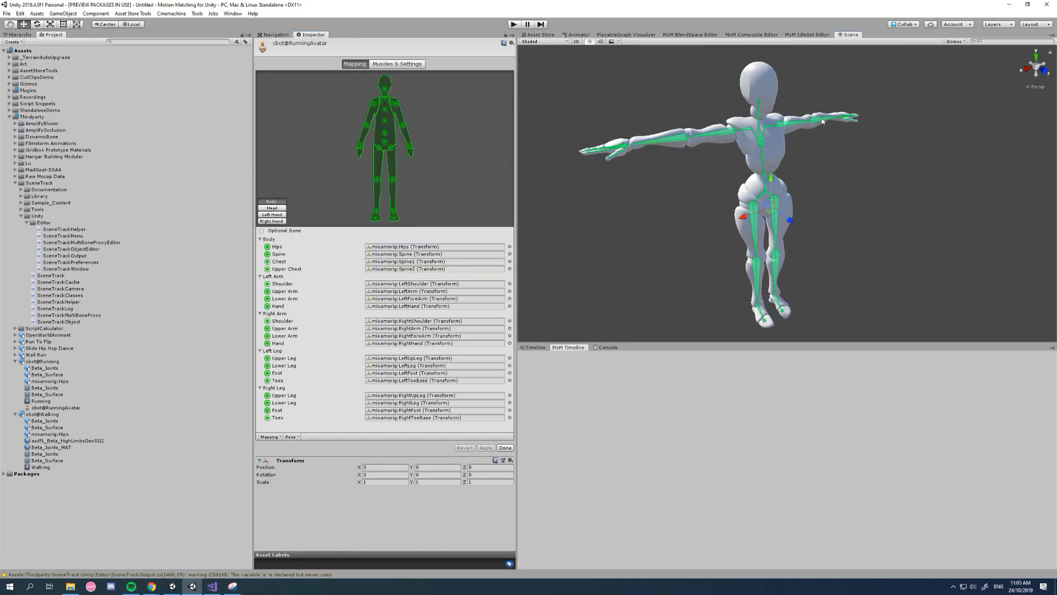
left_click(297, 437)
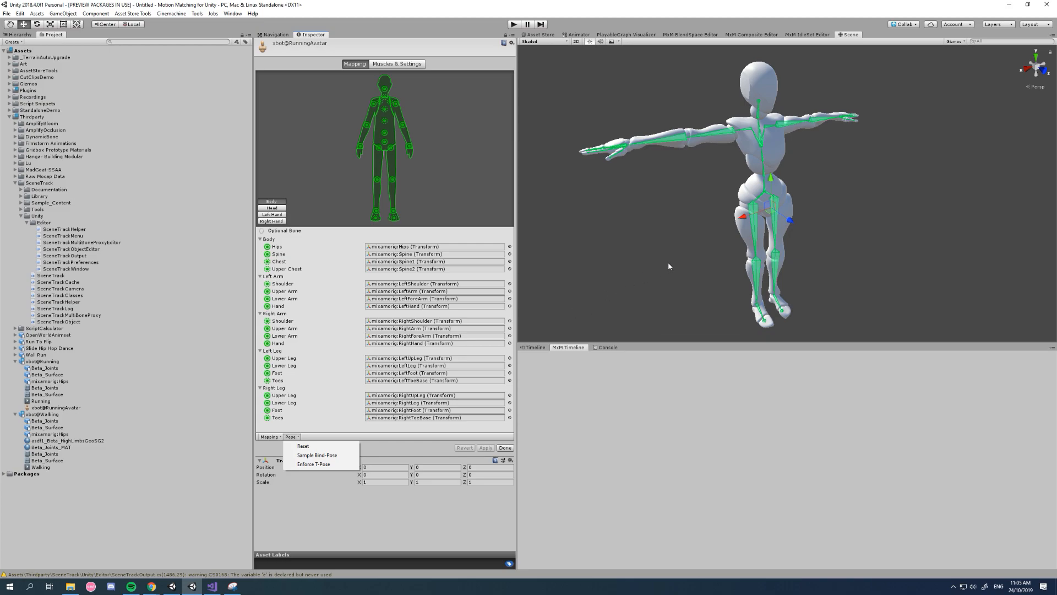
left_click(711, 252)
scroll(748, 237, "up", 1)
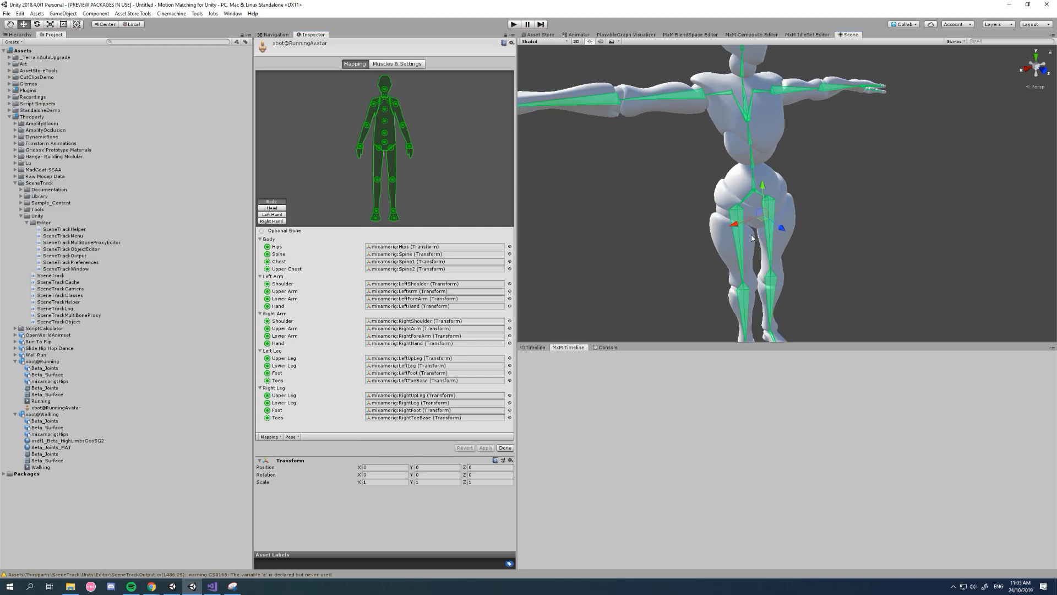
scroll(674, 259, "down", 1)
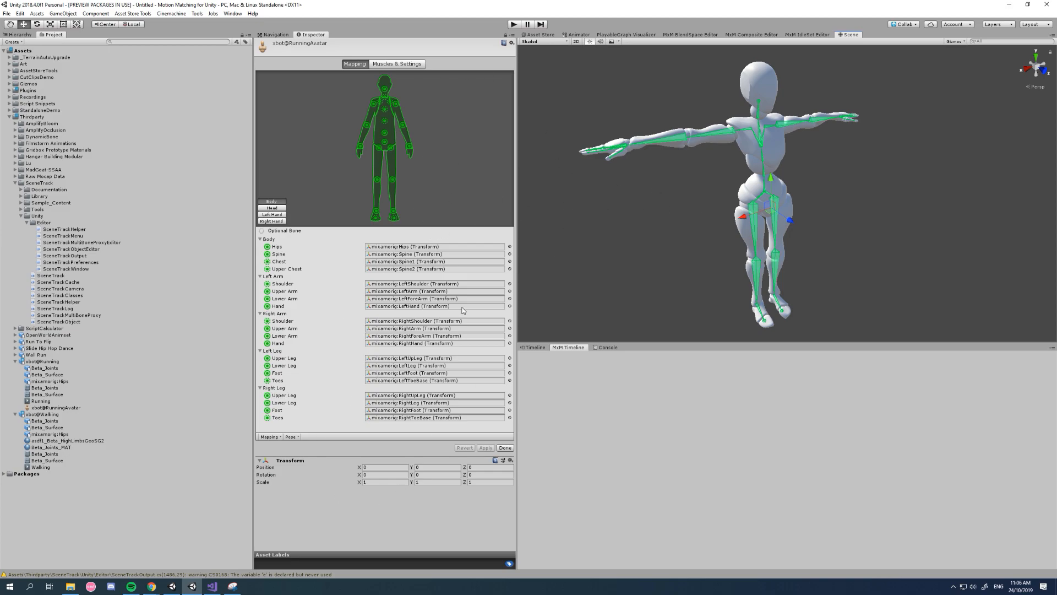
Try rotating the avatar's right upper leg bone in the T-pose, and undo the rotation.
left_click(759, 233)
key("e")
key("w")
right_click_drag(857, 242, 912, 213)
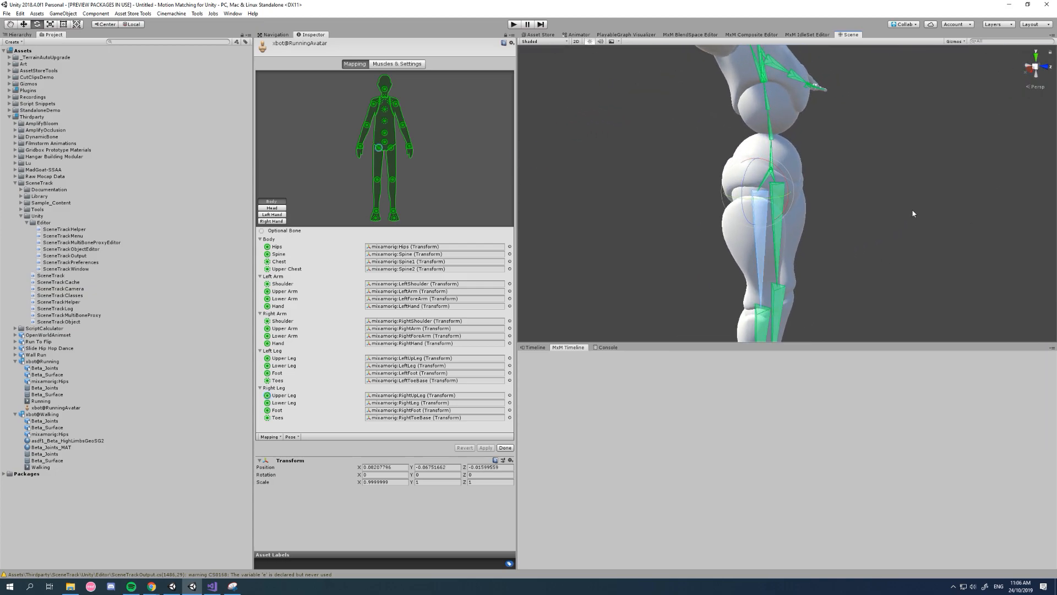
left_click_drag(784, 176, 788, 194)
right_click_drag(873, 223, 802, 180)
key("s")
key("w")
key("ctrl+z")
key("d")
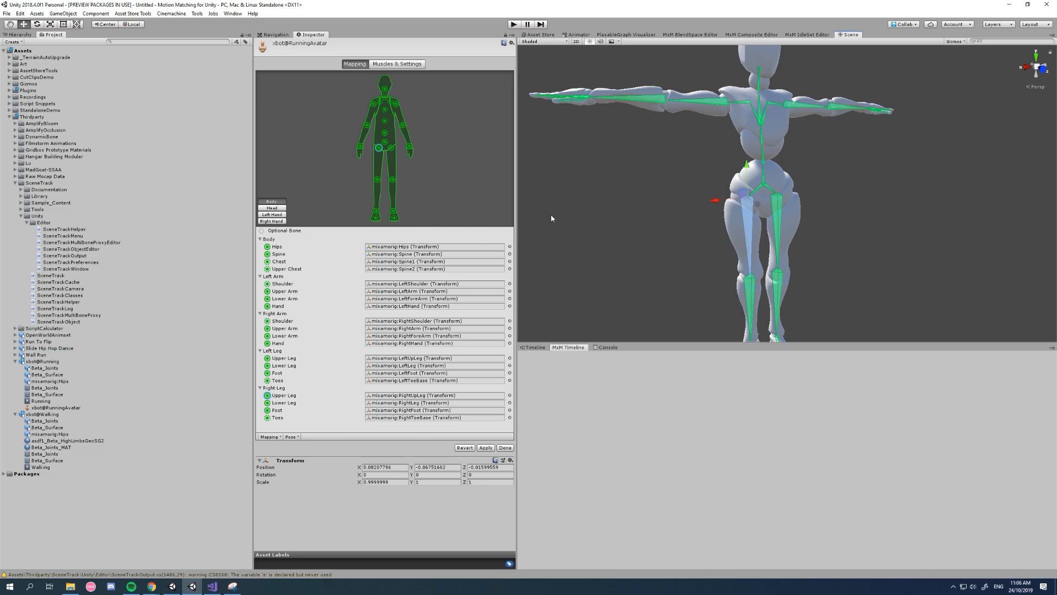
Apply the pending xbot@Running import settings and preview the Open Close muscle group at its maximum in the muscle settings.
left_click(397, 64)
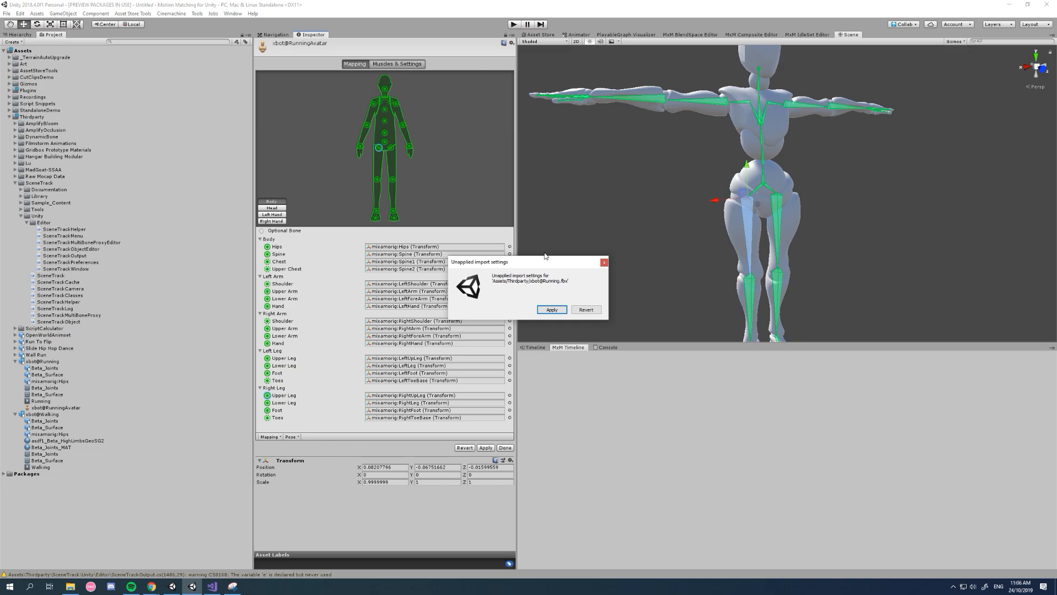
left_click(552, 310)
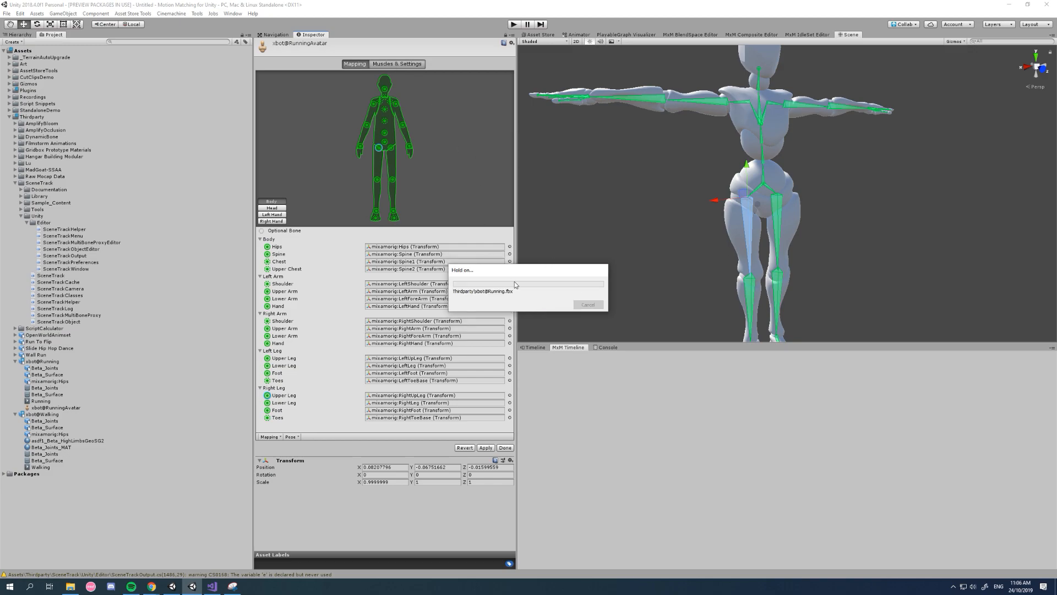
right_click_drag(759, 199, 784, 210)
key("s")
mouse_move(273, 91)
left_mouse_down()
mouse_move(259, 90)
mouse_move(285, 90)
left_mouse_up()
right_click_drag(780, 188, 897, 210)
key("w")
key("a")
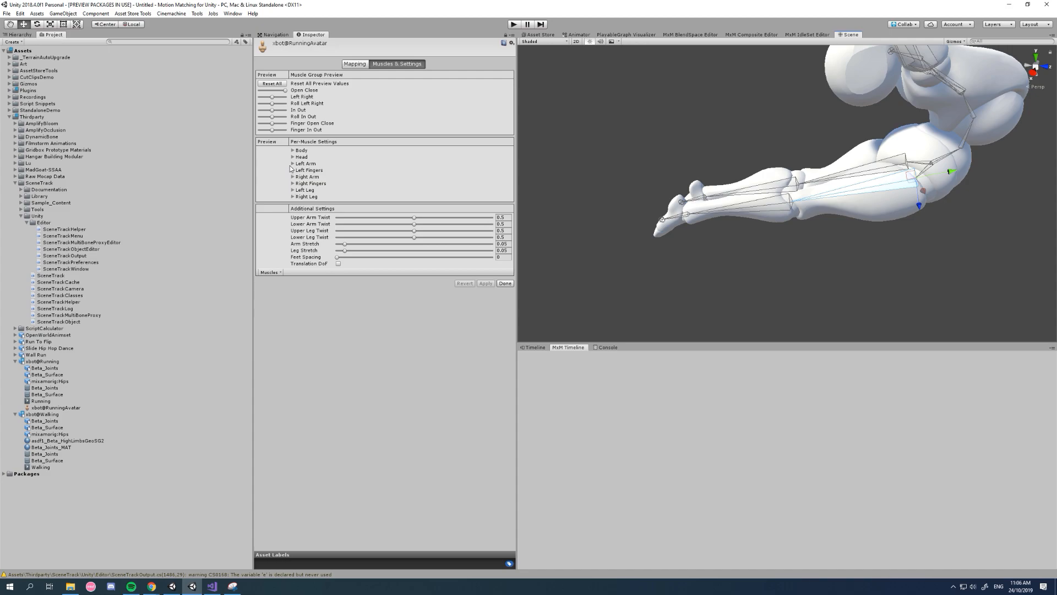
Set the left leg's Lower Leg Stretch range to about -71.2 to 73.88, finish the avatar configuration and apply the changes.
left_click(293, 164)
left_click(292, 164)
left_click(292, 189)
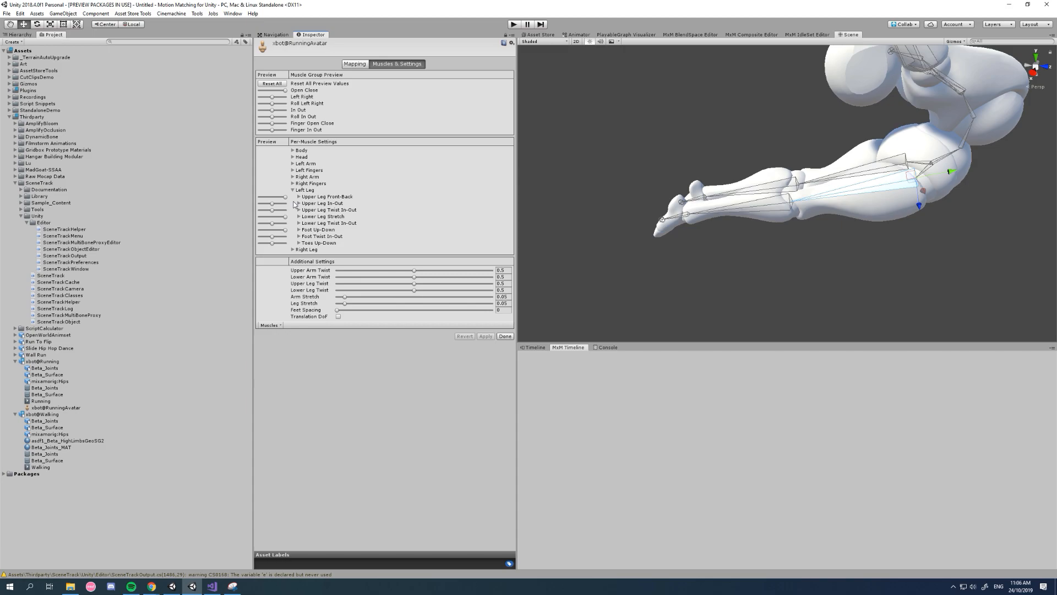
mouse_move(285, 197)
left_mouse_down()
mouse_move(268, 198)
mouse_move(285, 196)
mouse_move(275, 217)
mouse_move(259, 218)
mouse_move(287, 217)
left_mouse_up()
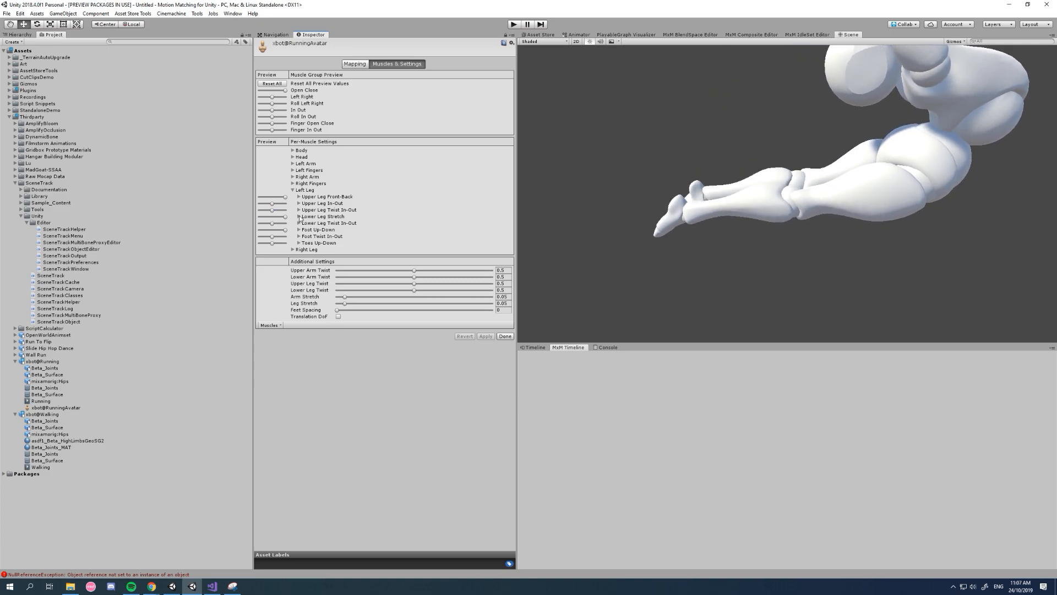
left_click(299, 216)
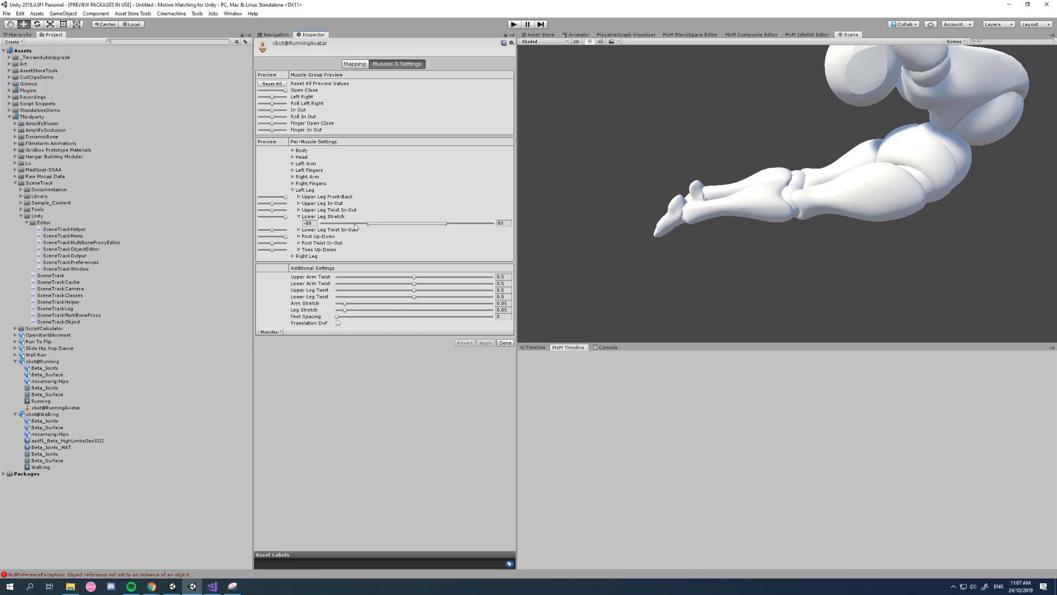
left_click_drag(367, 222, 373, 222)
left_click_drag(446, 223, 443, 223)
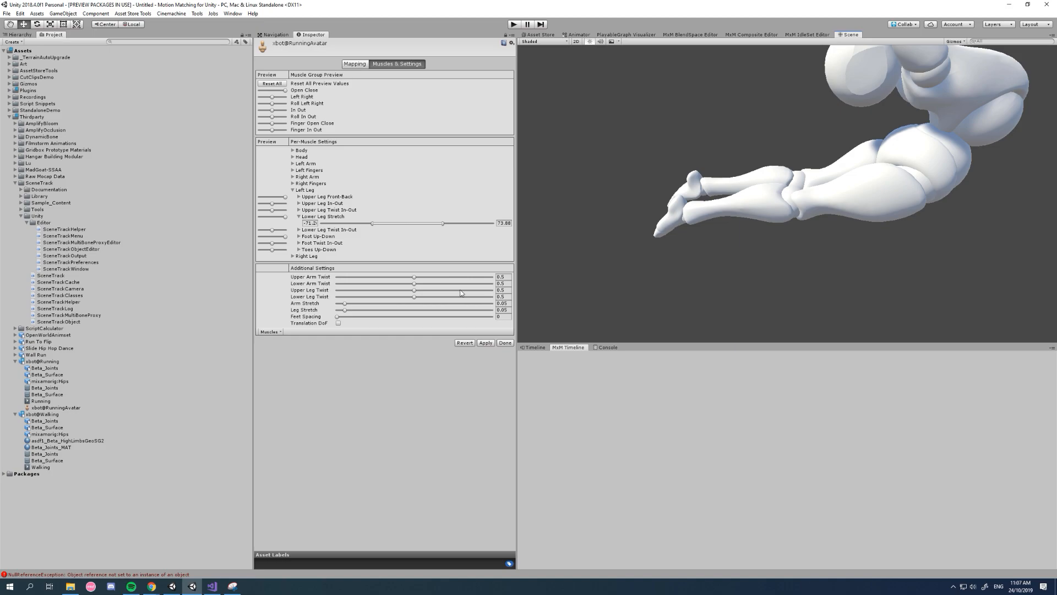
left_click(505, 343)
left_click(552, 310)
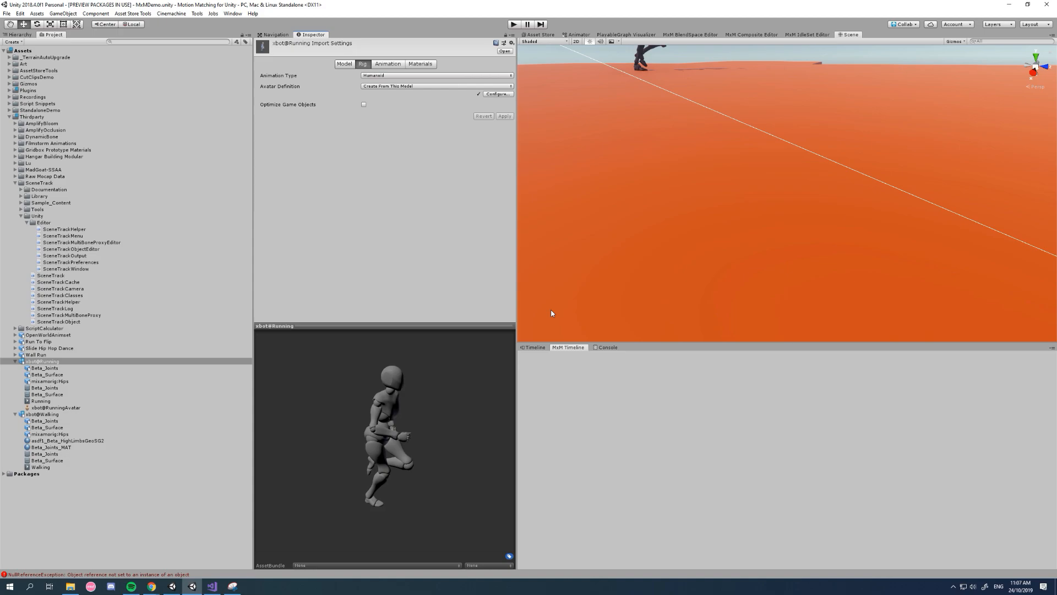
middle_click_drag(712, 109, 662, 293)
middle_click_drag(703, 199, 683, 311)
middle_click_drag(723, 184, 732, 186)
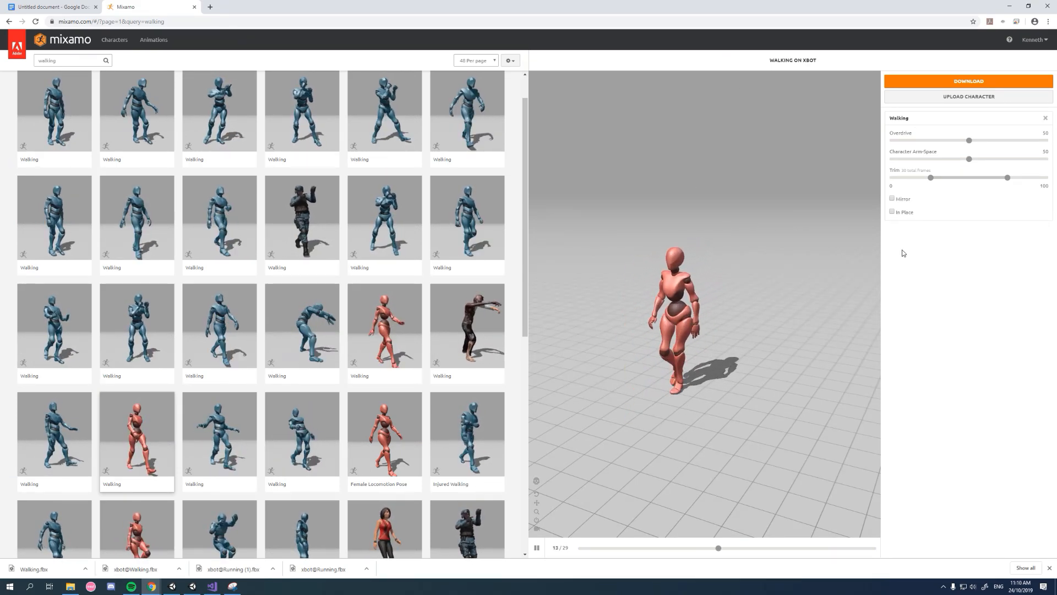
In Mixamo, download the Walking animation on the X Bot as FBX(.fbx), with skin, at 30 frames per second and without keyframe reduction.
left_click(893, 213)
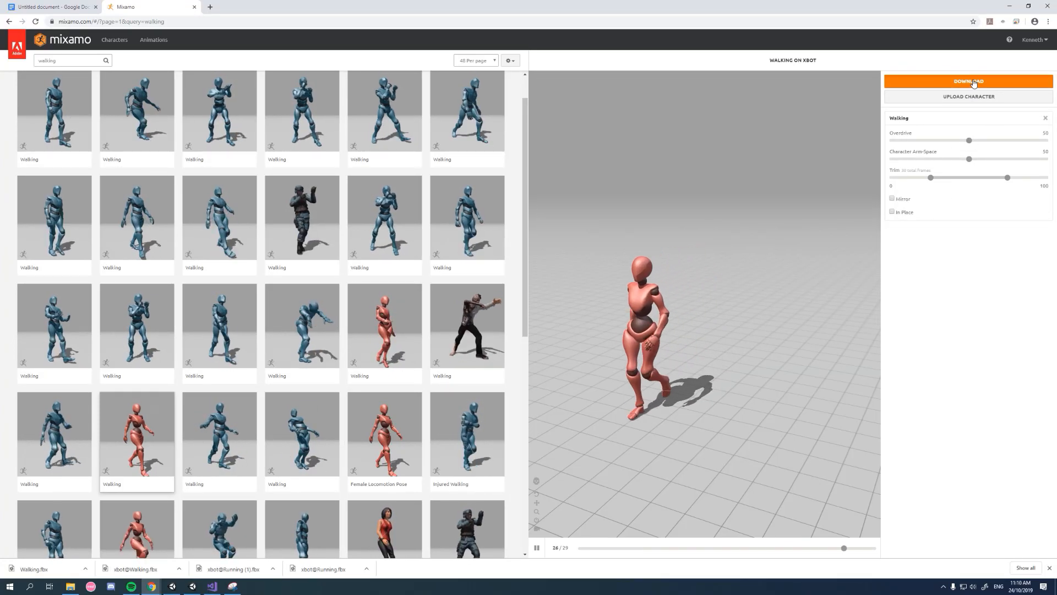
left_click(974, 83)
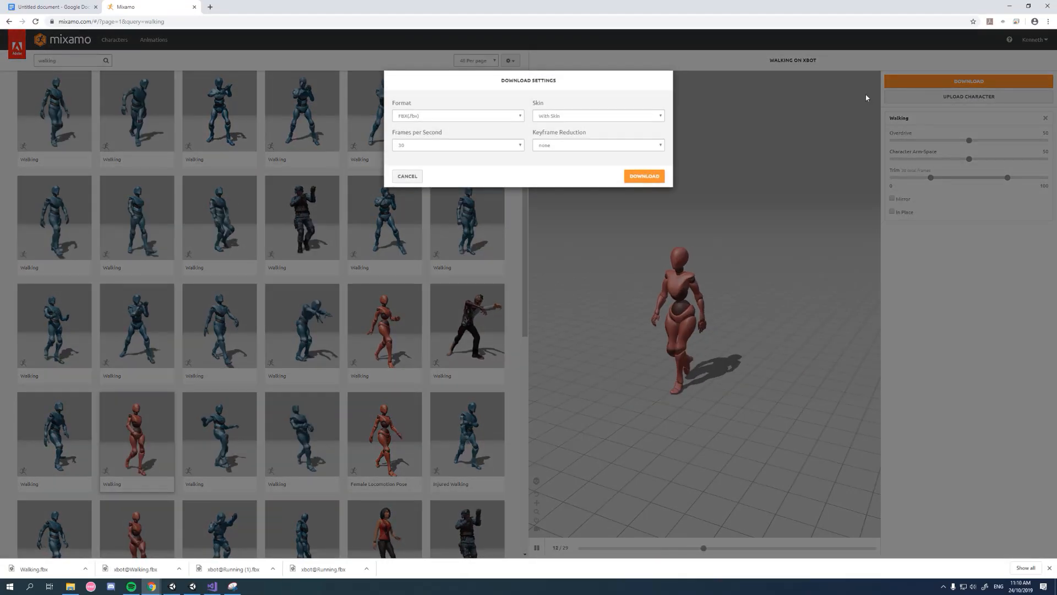
left_click(416, 116)
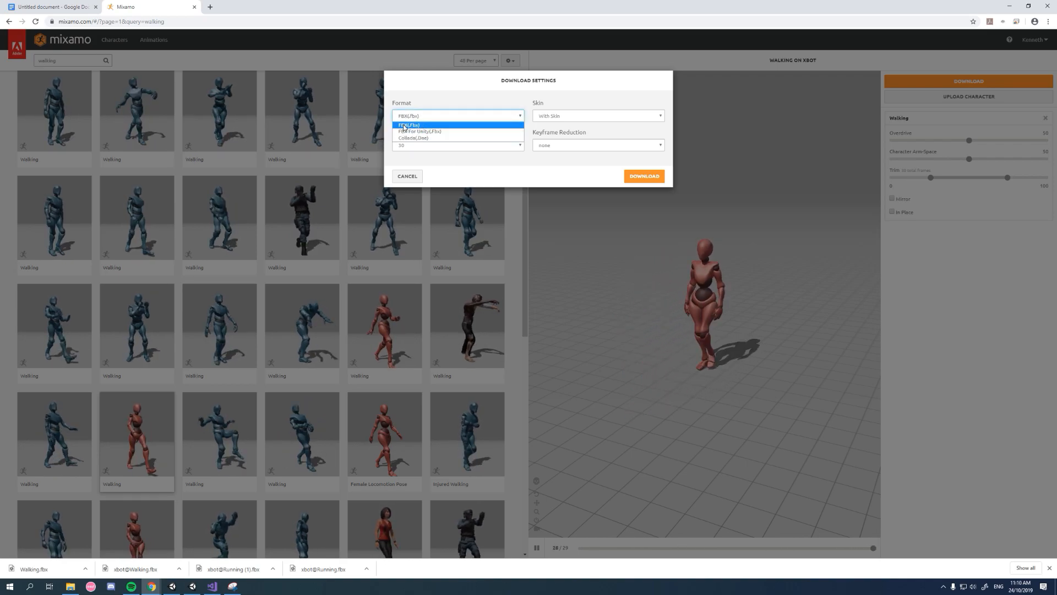
left_click(435, 125)
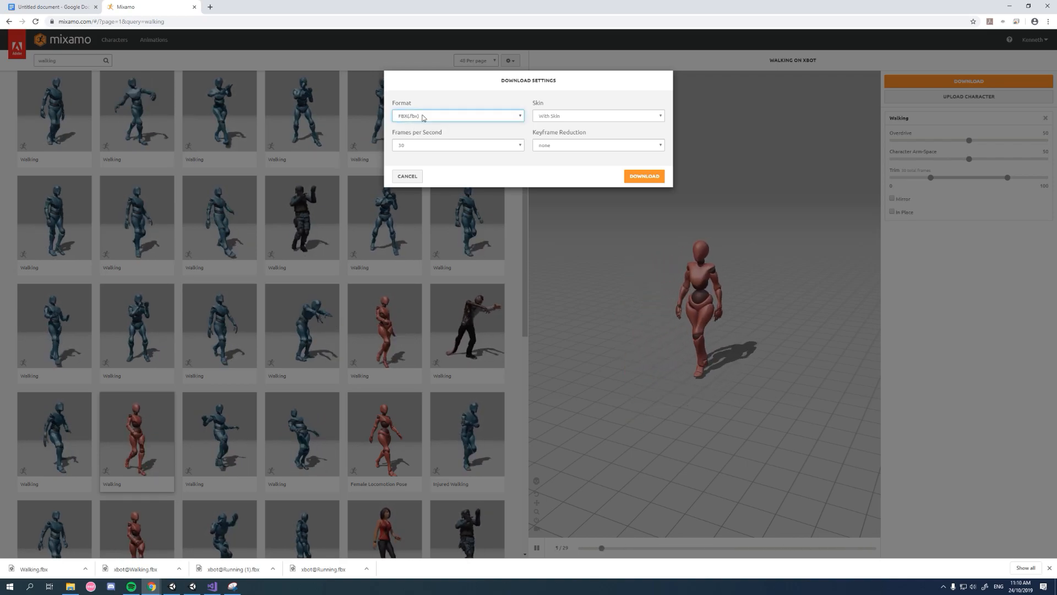
left_click(643, 177)
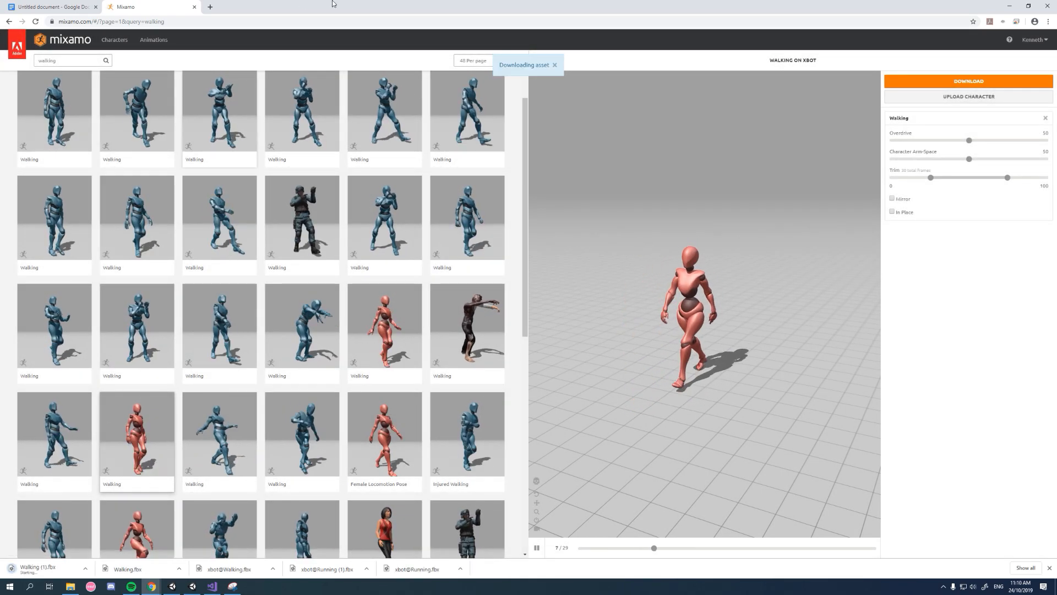
Import Walking.fbx from the Downloads folder into the Unity project's Thirdparty folder.
left_click_drag(401, 6, 959, 220)
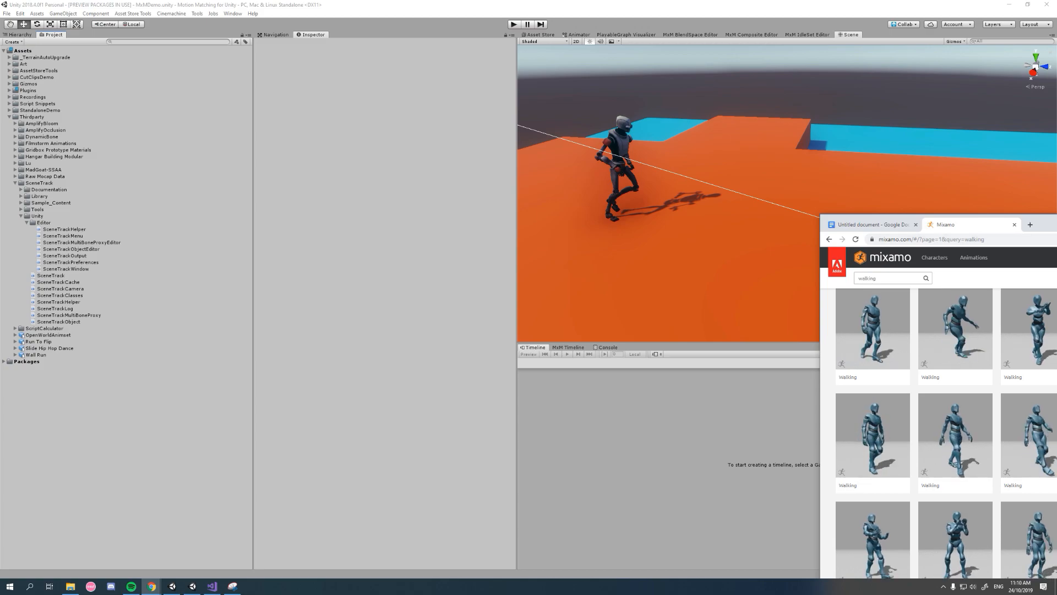
key("super+Up")
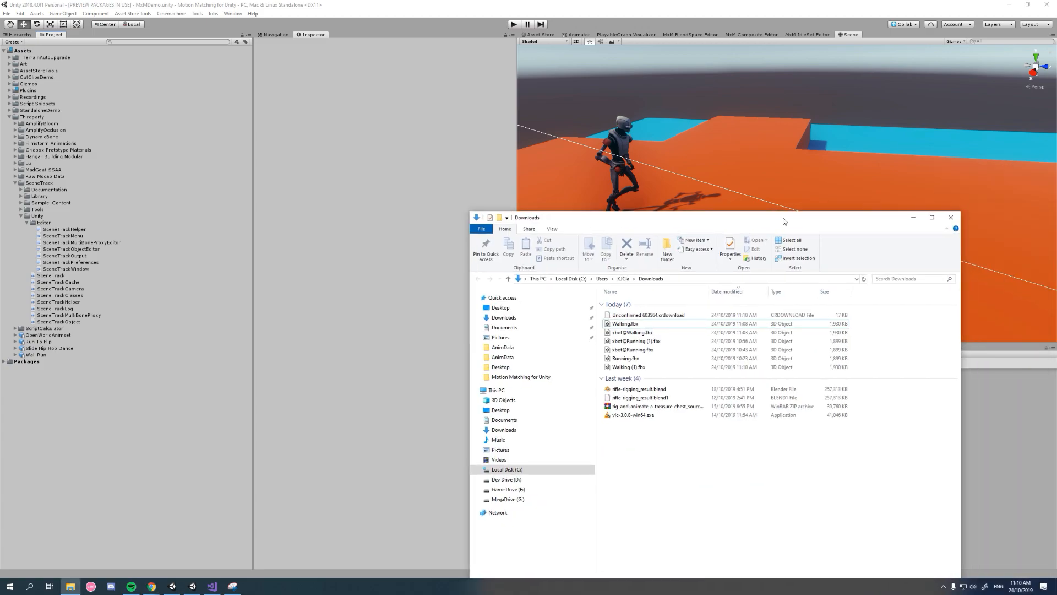
left_click_drag(784, 205, 633, 137)
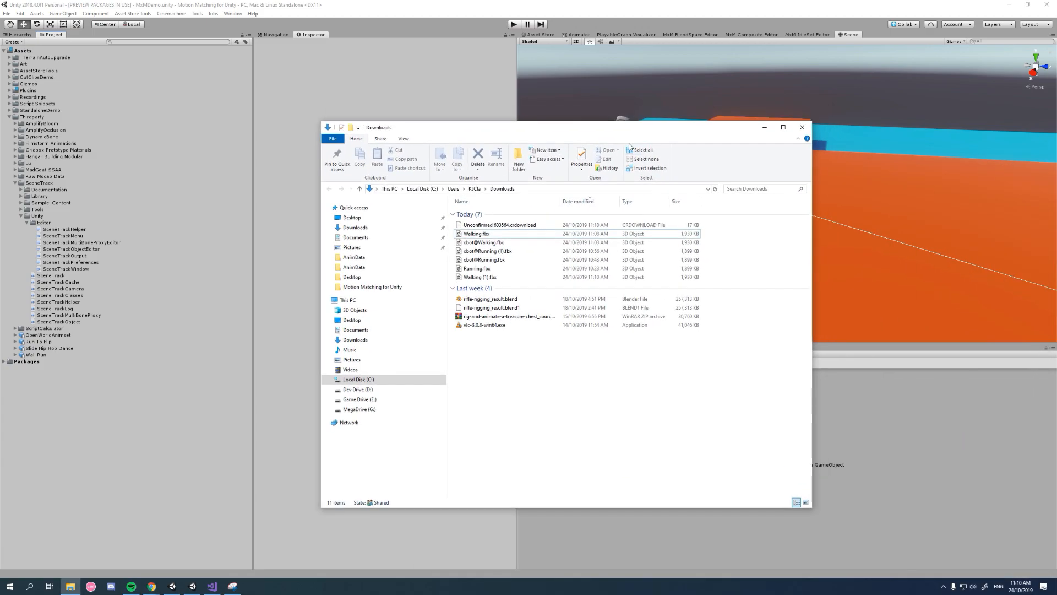
left_click_drag(494, 232, 467, 238)
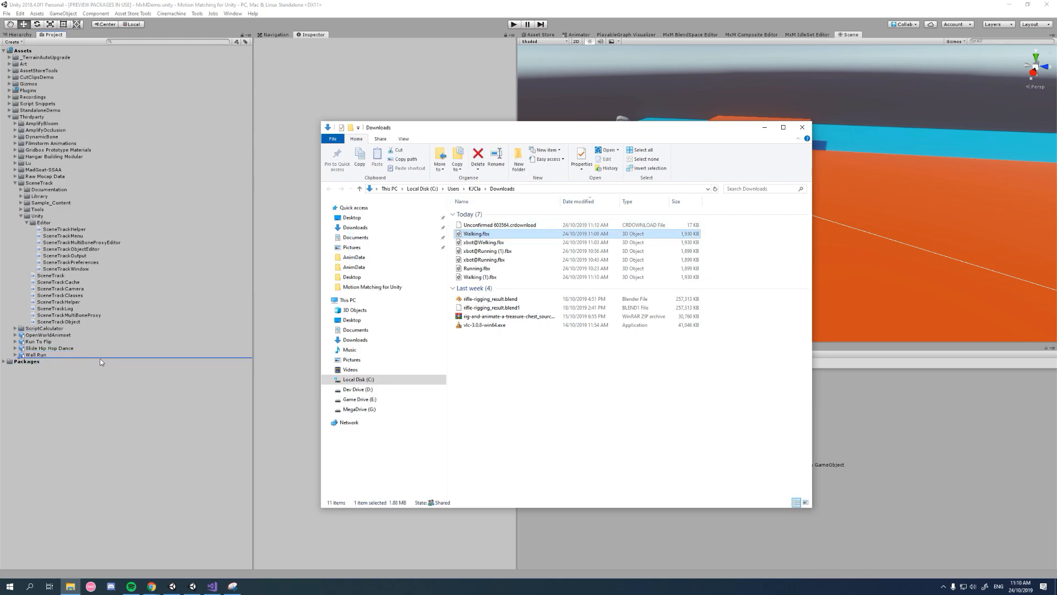
left_click_drag(556, 134, 1056, 160)
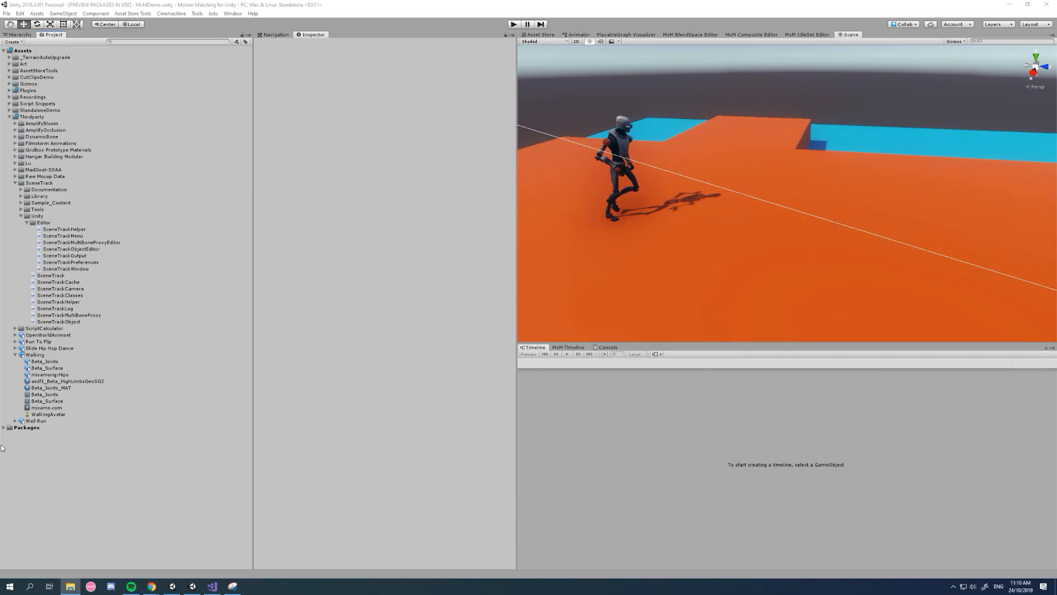
Open the Walking model's rig settings and inspect the Avatar Definition options and the WalkingAvatar asset.
left_click(44, 355)
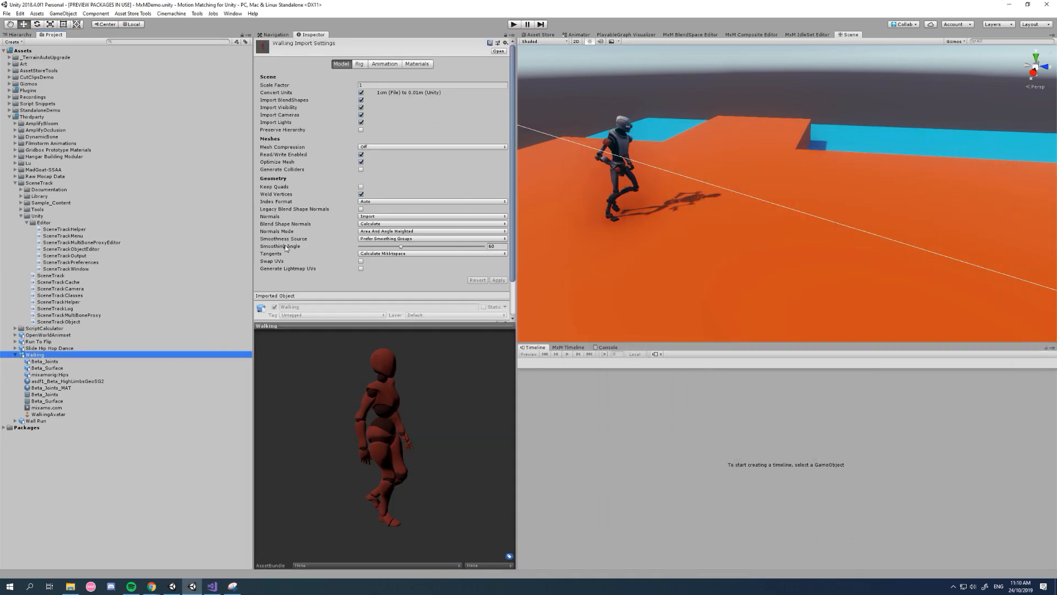
left_click(359, 64)
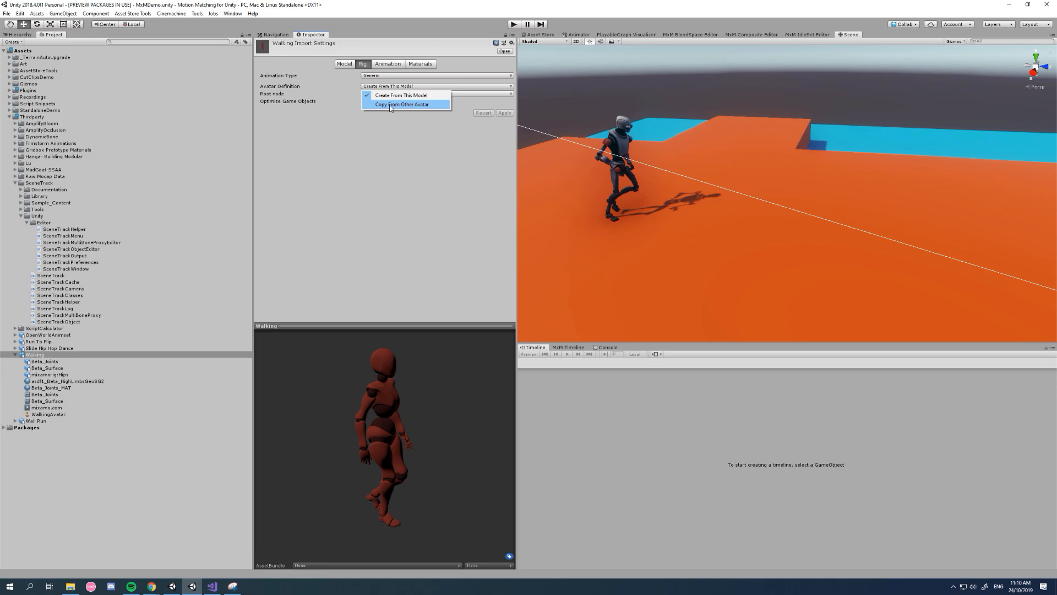
left_click(44, 420)
left_click(48, 414)
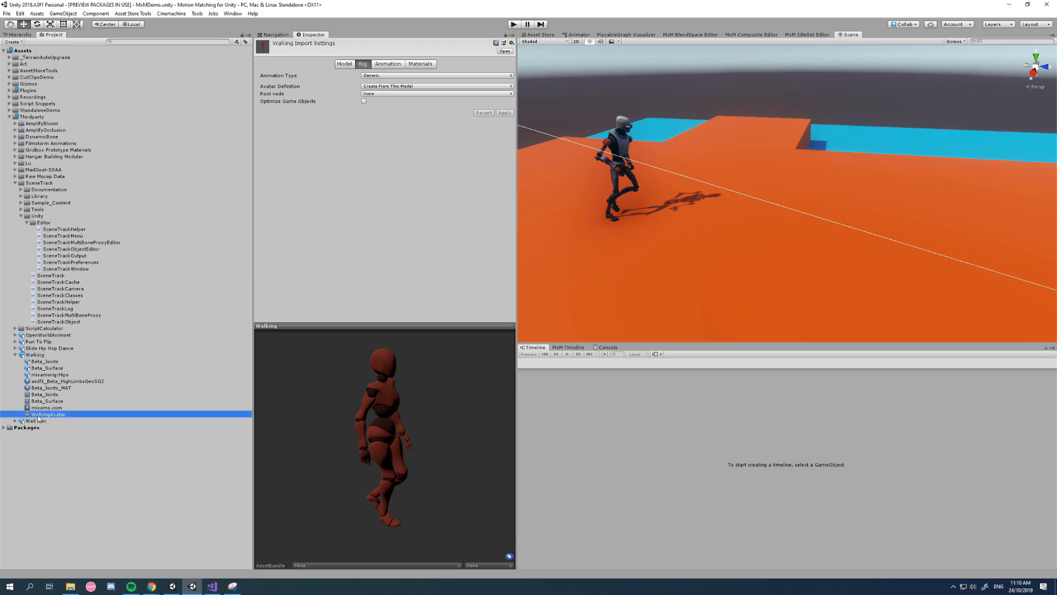
left_click(38, 356)
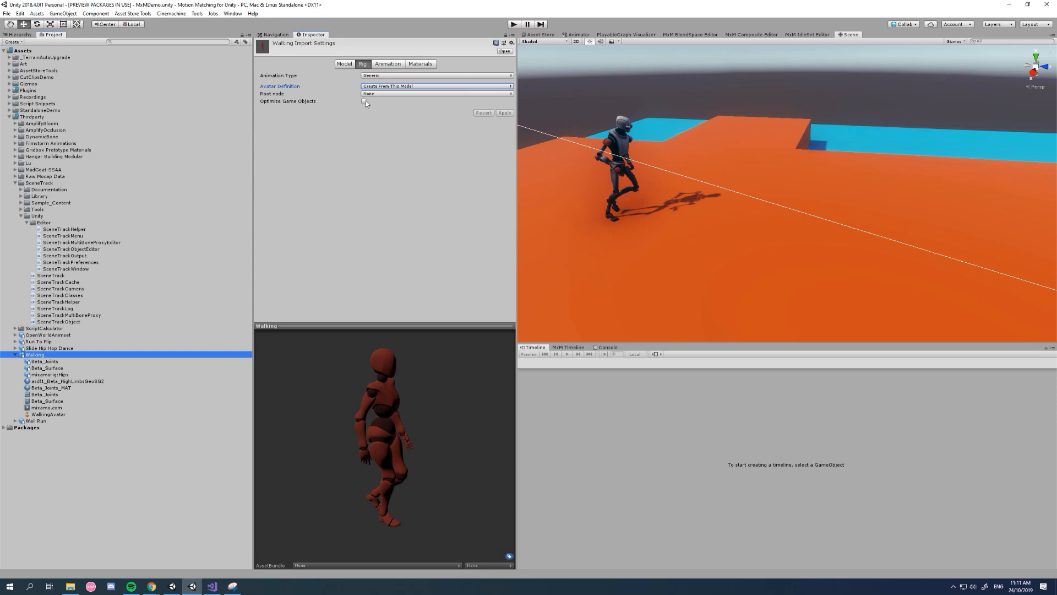
Play the mixamo.com clip of the Walking model in the animation preview and examine its motion from several angles.
left_click(388, 64)
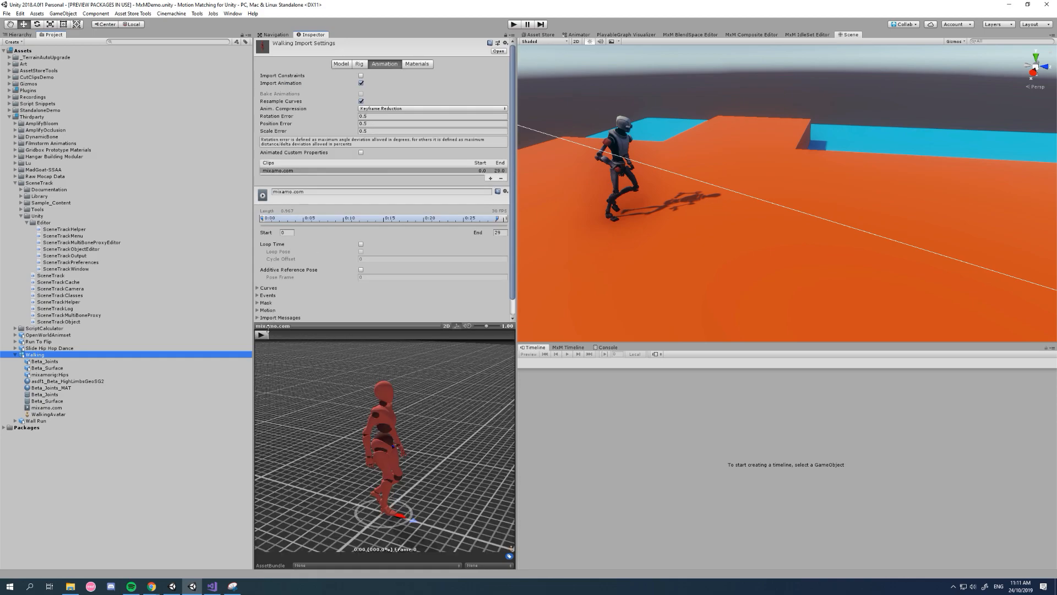
left_click(264, 334)
left_click_drag(347, 427, 550, 433)
left_click_drag(380, 457, 376, 484)
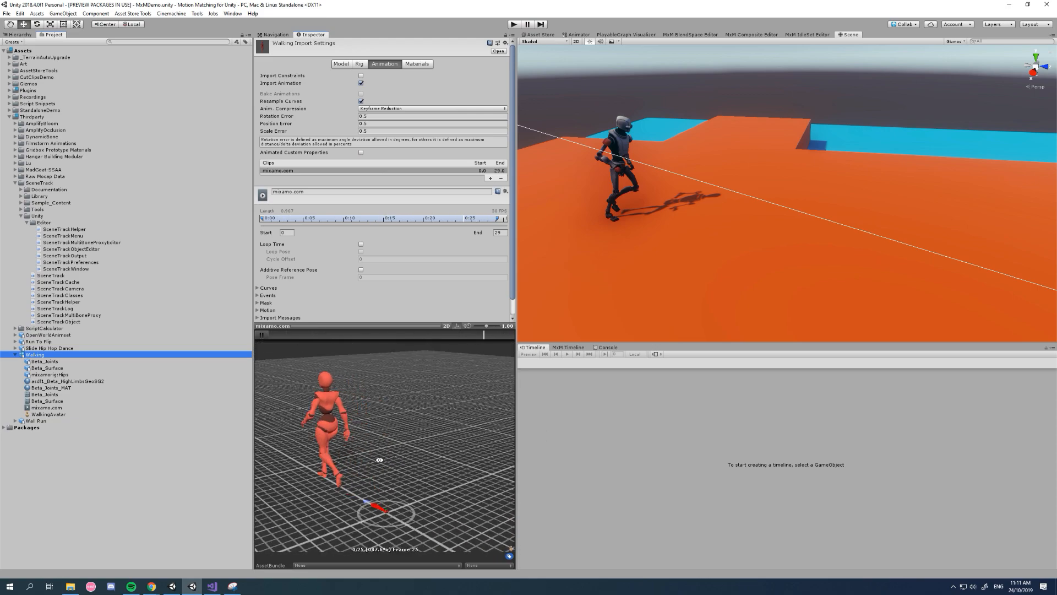
middle_click_drag(380, 478, 410, 453)
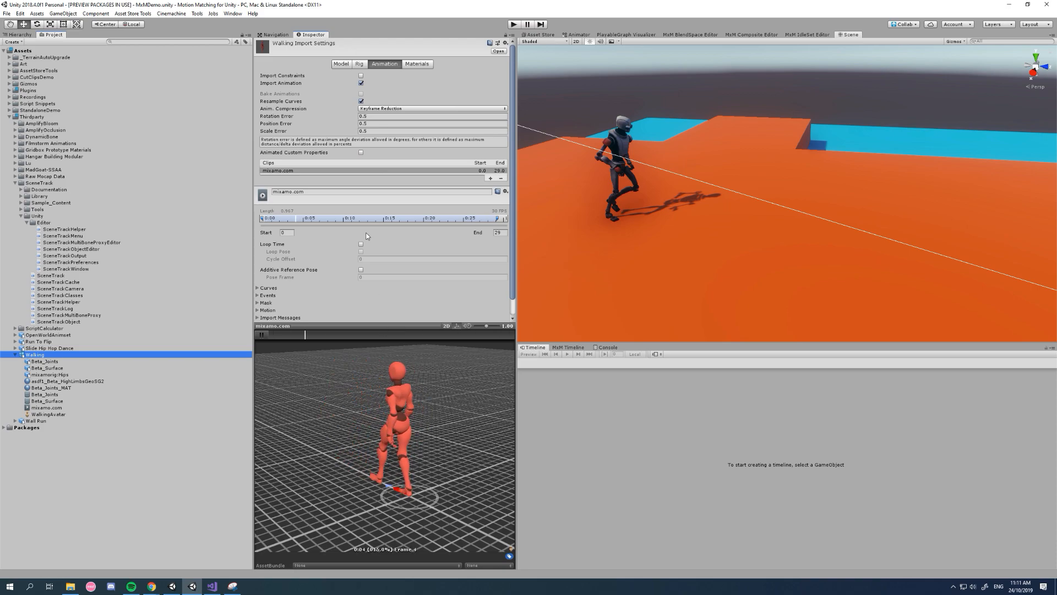
Set the Walking model's root node to mixamorig:Hips in its Generic rig and apply the change.
left_click(359, 64)
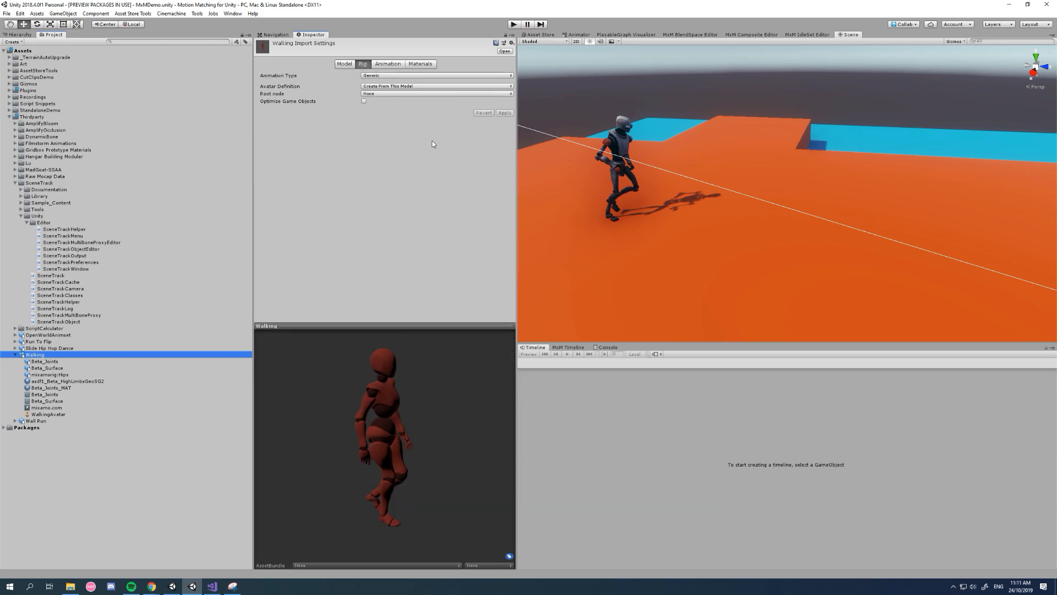
left_click(393, 94)
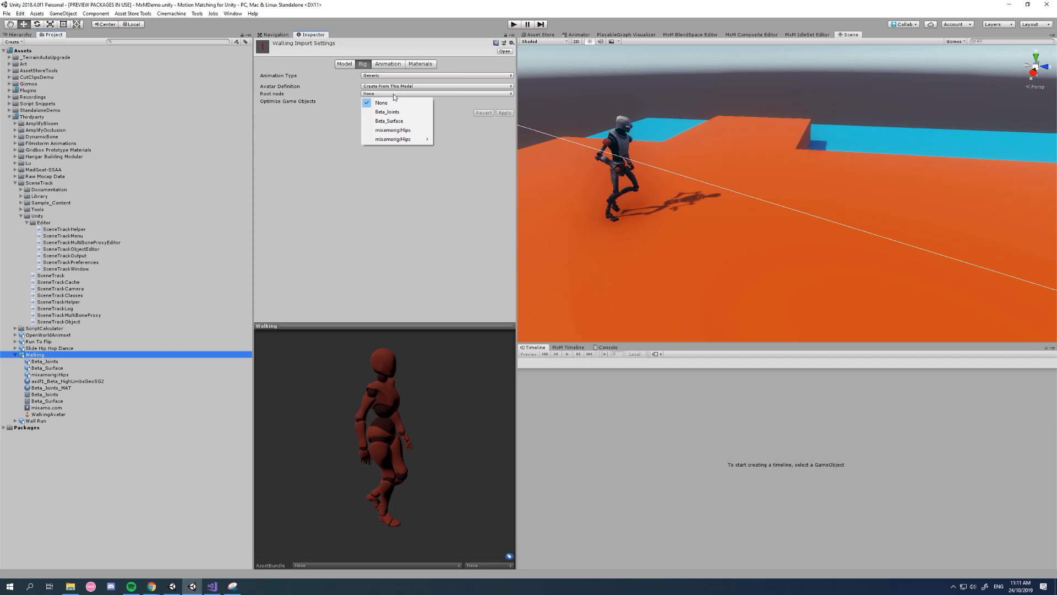
left_click(339, 97)
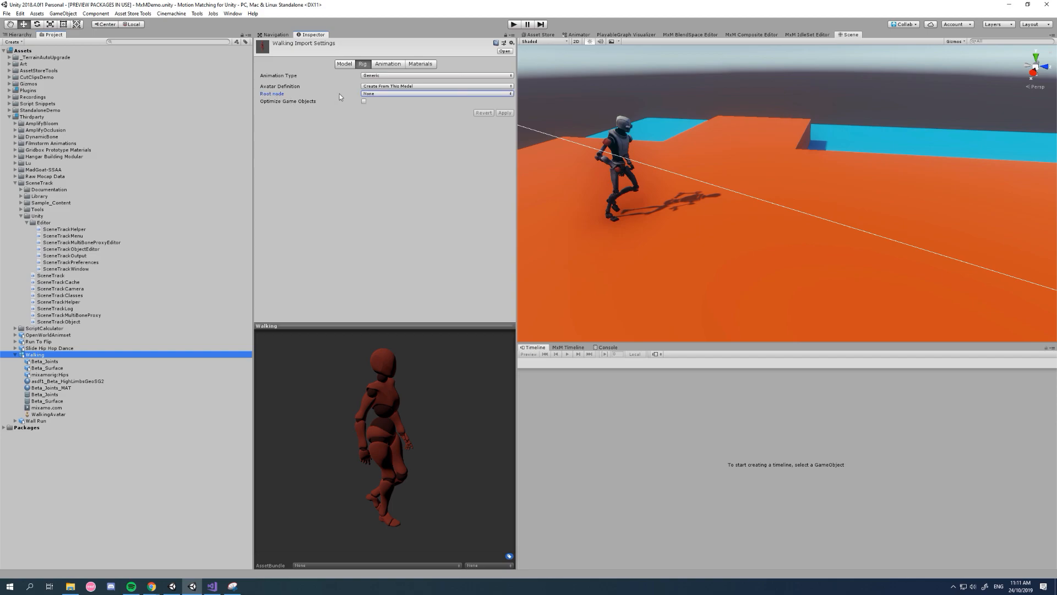
left_click(385, 94)
left_click(505, 114)
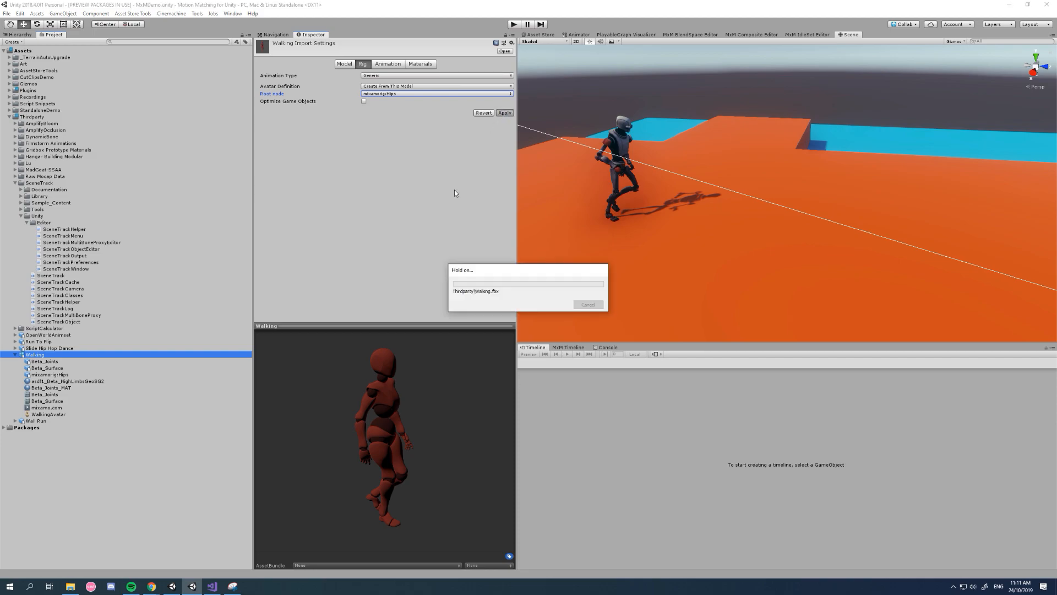
Play the walking clip with the assigned root node and examine its movement and root transform settings.
left_click(389, 65)
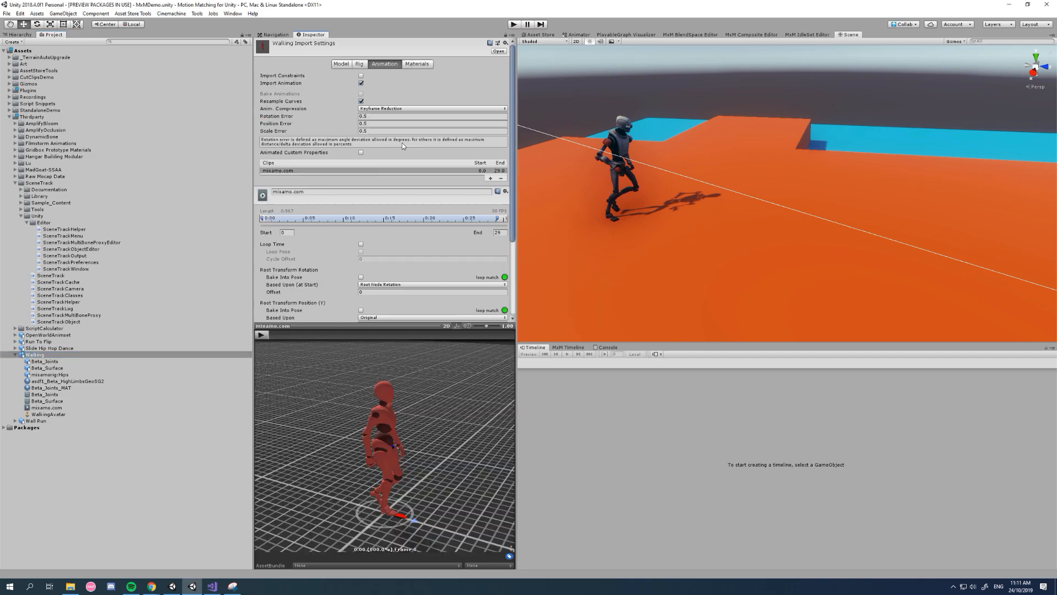
left_click(264, 336)
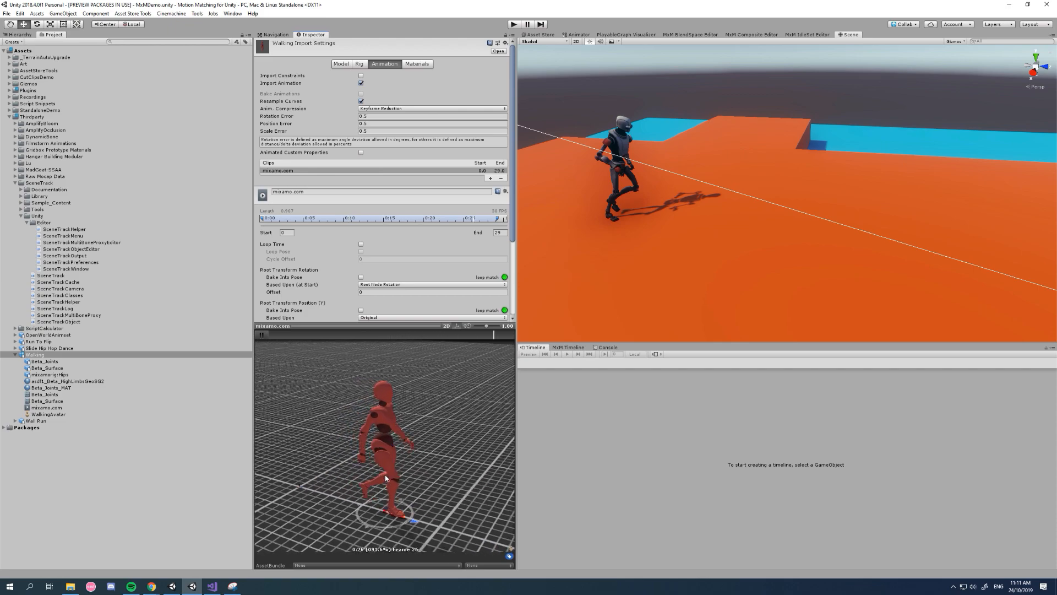
right_click_drag(438, 454, 405, 472)
scroll(414, 240, "down", 3)
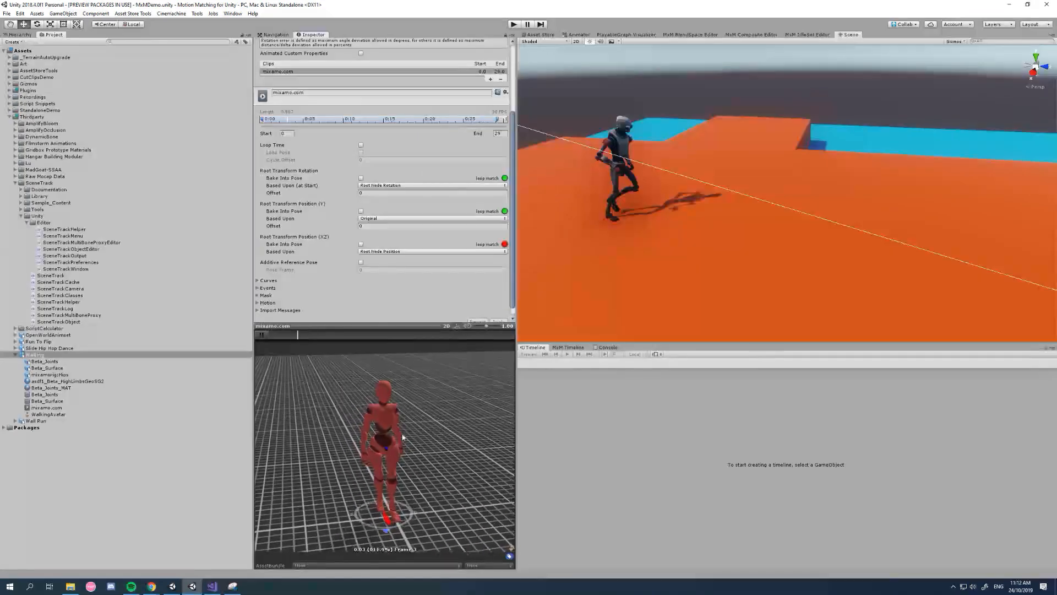
right_click_drag(377, 463, 436, 495)
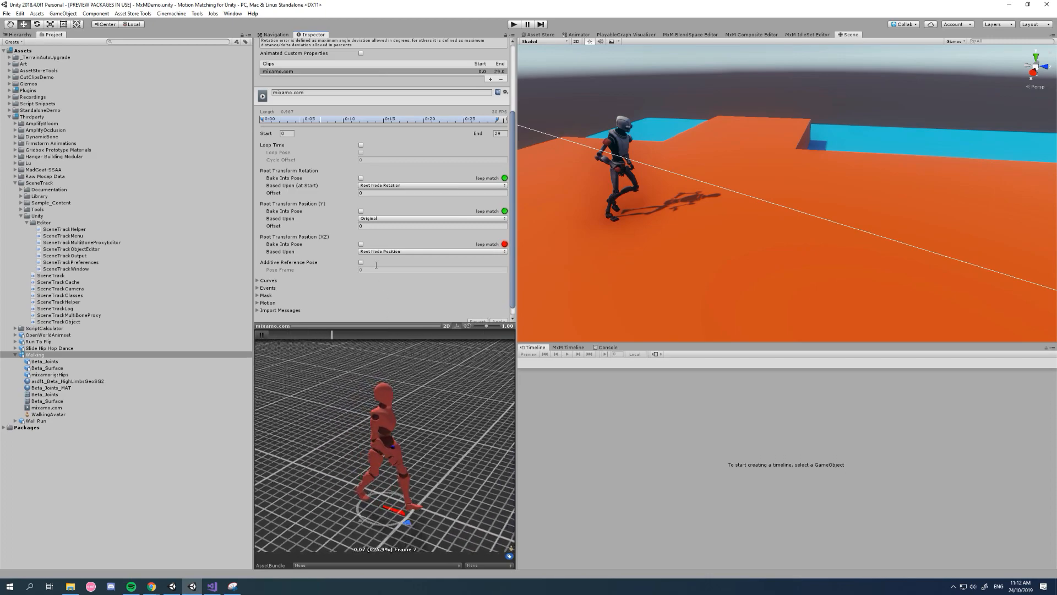
Rename the mixamo.com animation clip as Walking.
left_click(329, 92)
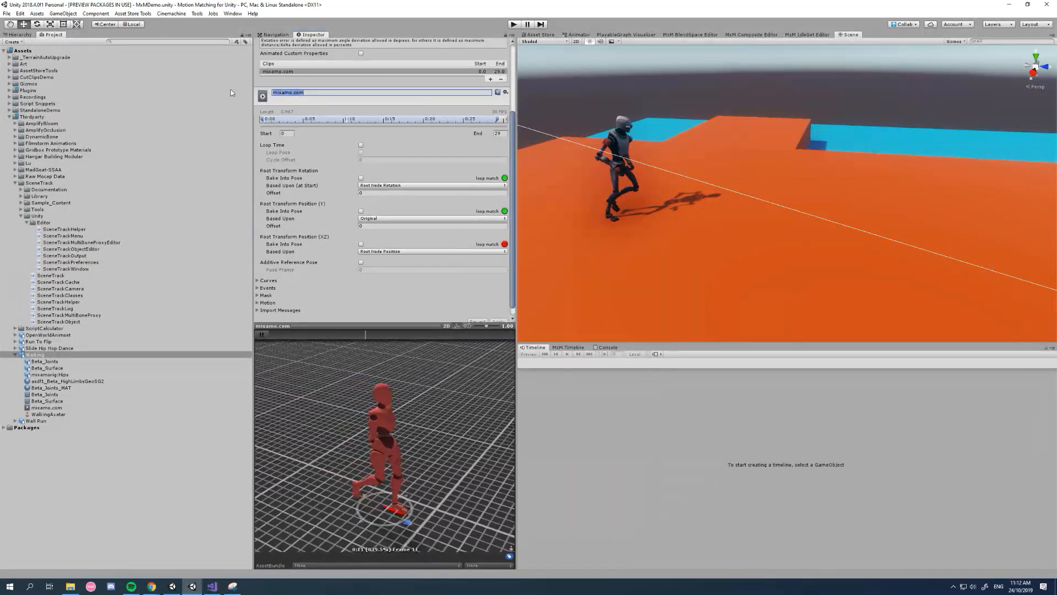
left_click(306, 92)
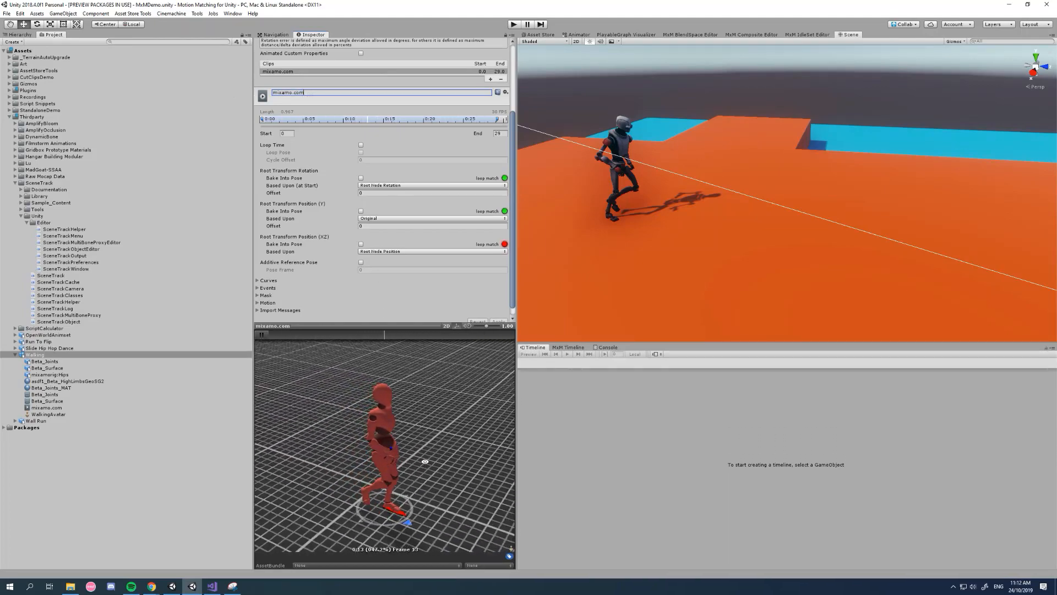
key("ctrl+a")
type("Walking")
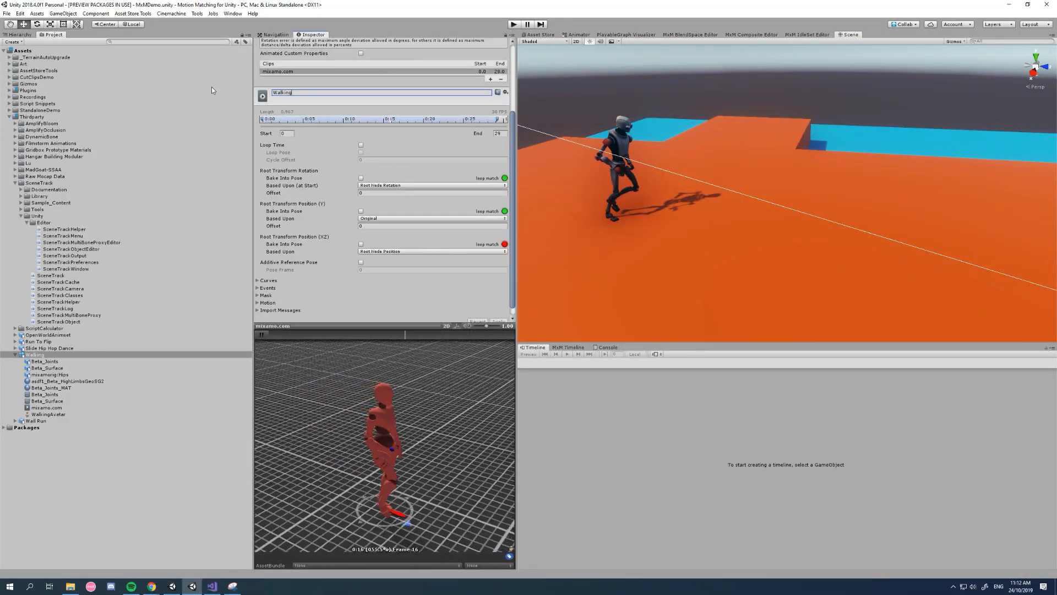
key("Return")
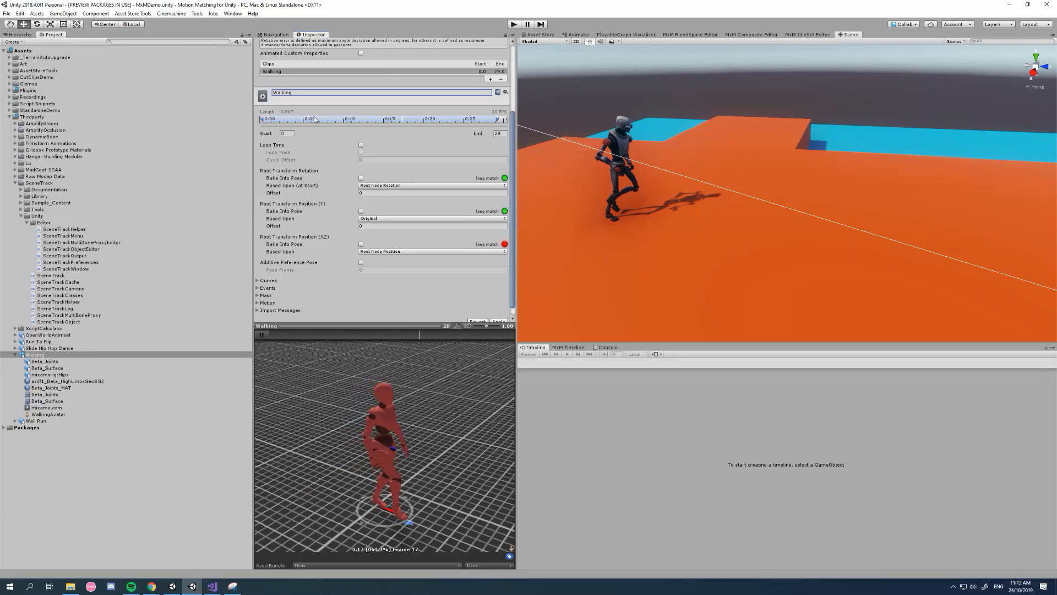
Enable Loop Time, bake the root transform rotation and Y position into the pose for the Walking clip, and apply.
left_click(375, 186)
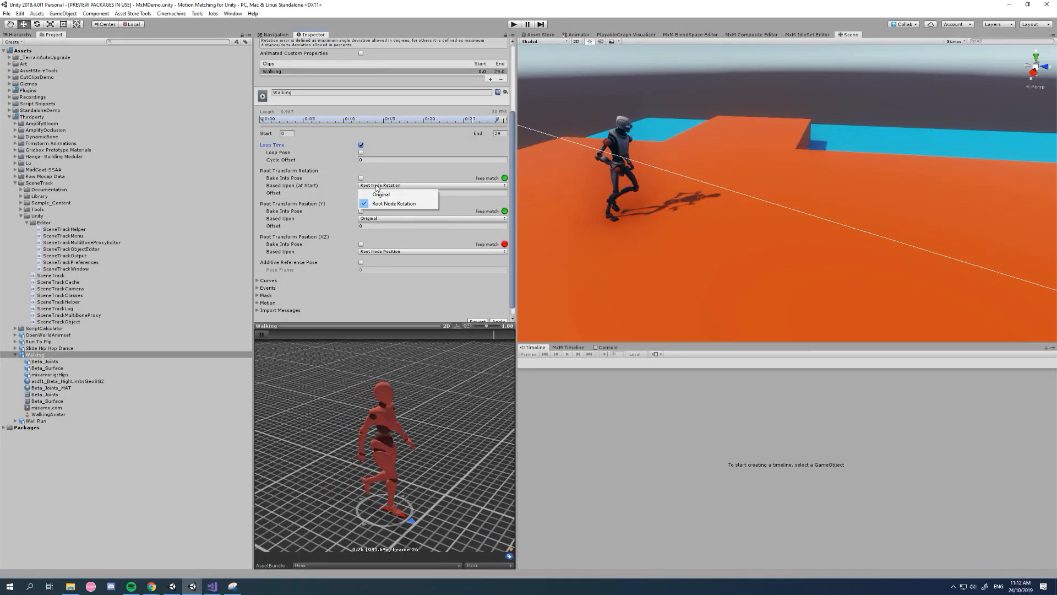
left_click(377, 187)
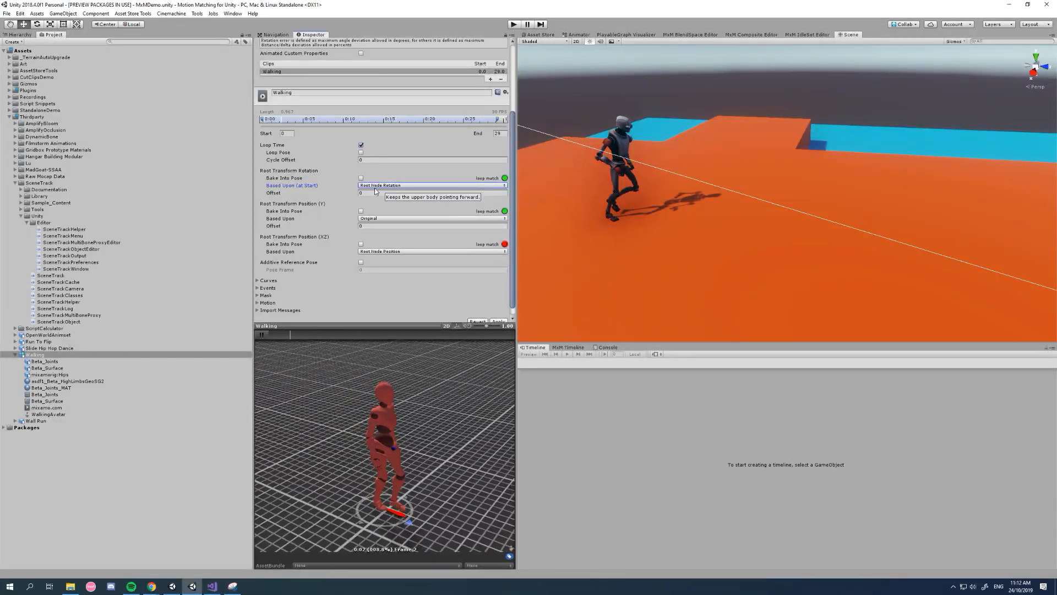
left_click(361, 178)
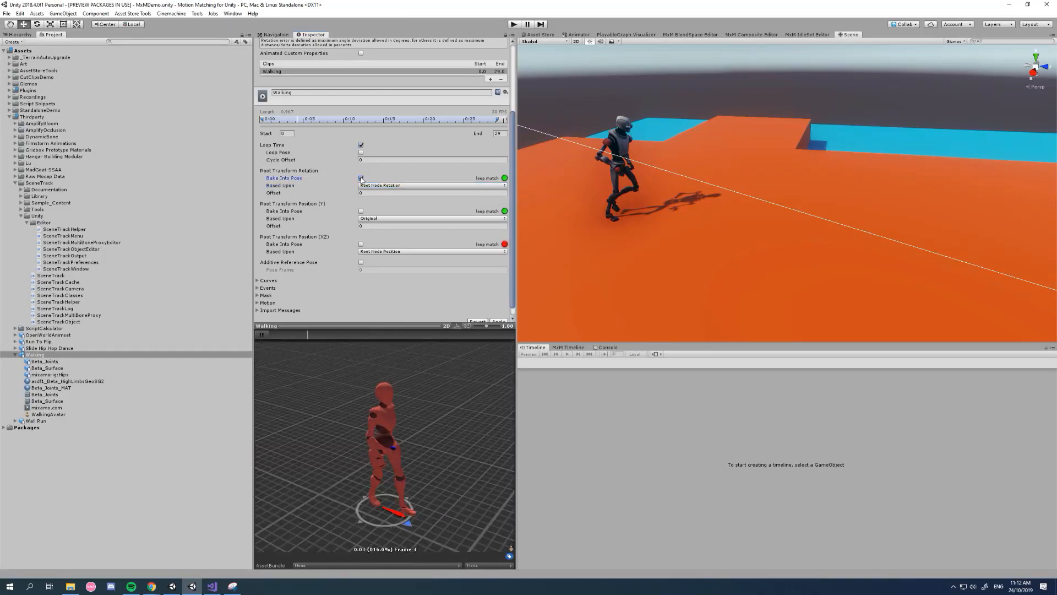
scroll(504, 303, "down", 1)
left_click(502, 314)
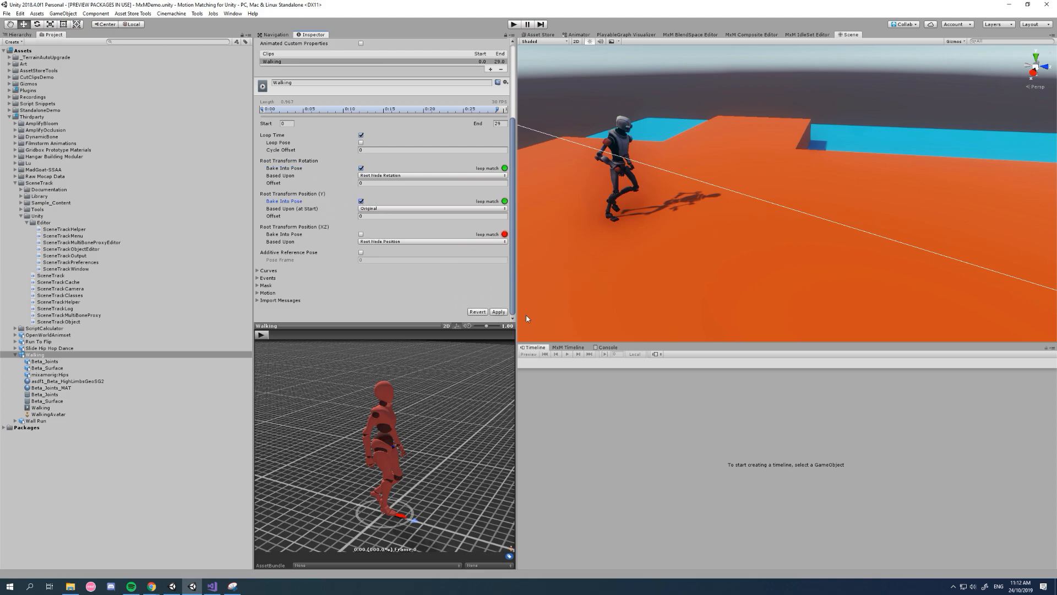
left_click(499, 312)
Play the Walking clip with its baked root transforms and examine the preview from different angles.
left_click(264, 336)
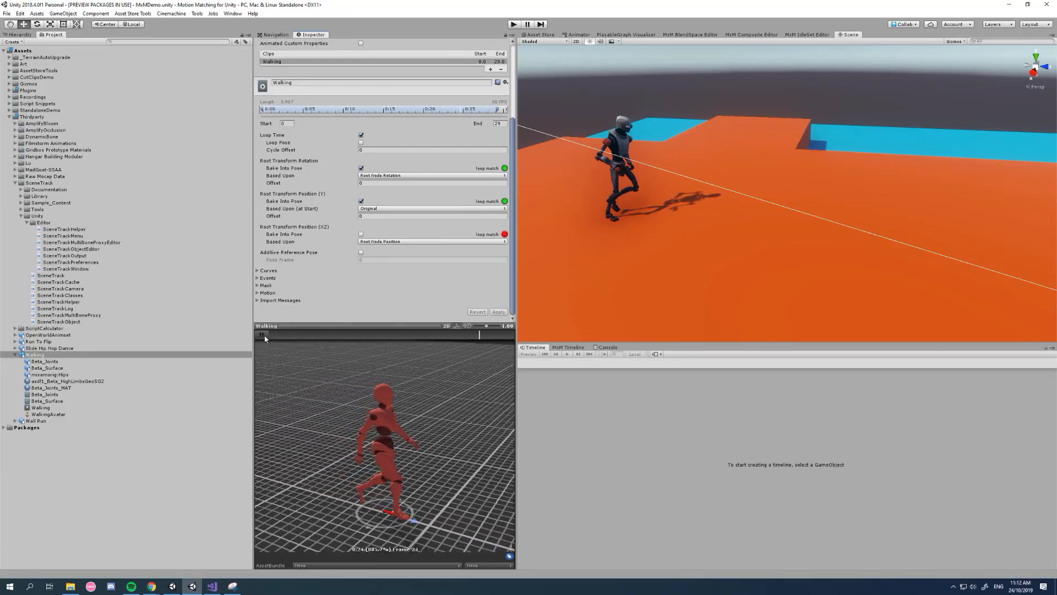
right_click_drag(414, 498, 392, 485)
left_click_drag(392, 485, 424, 482)
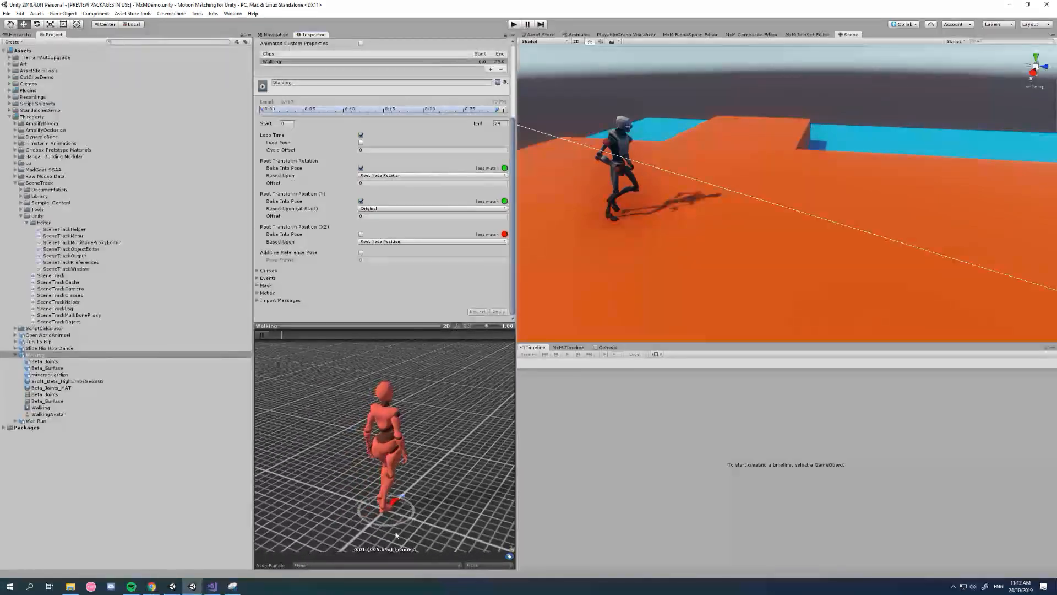